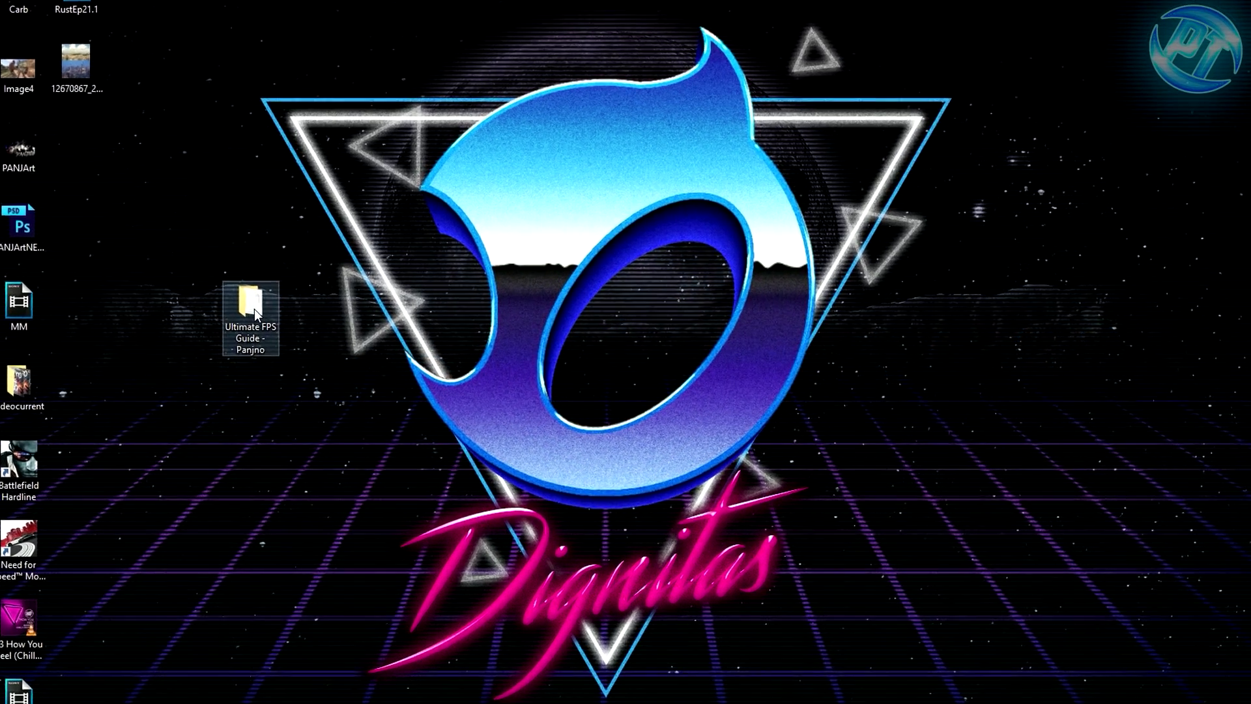
Launch UnparkCPU as administrator from the guide's CPU Core Unpark folder.
{"action": "double_click", "coordinate": [275, 230]}
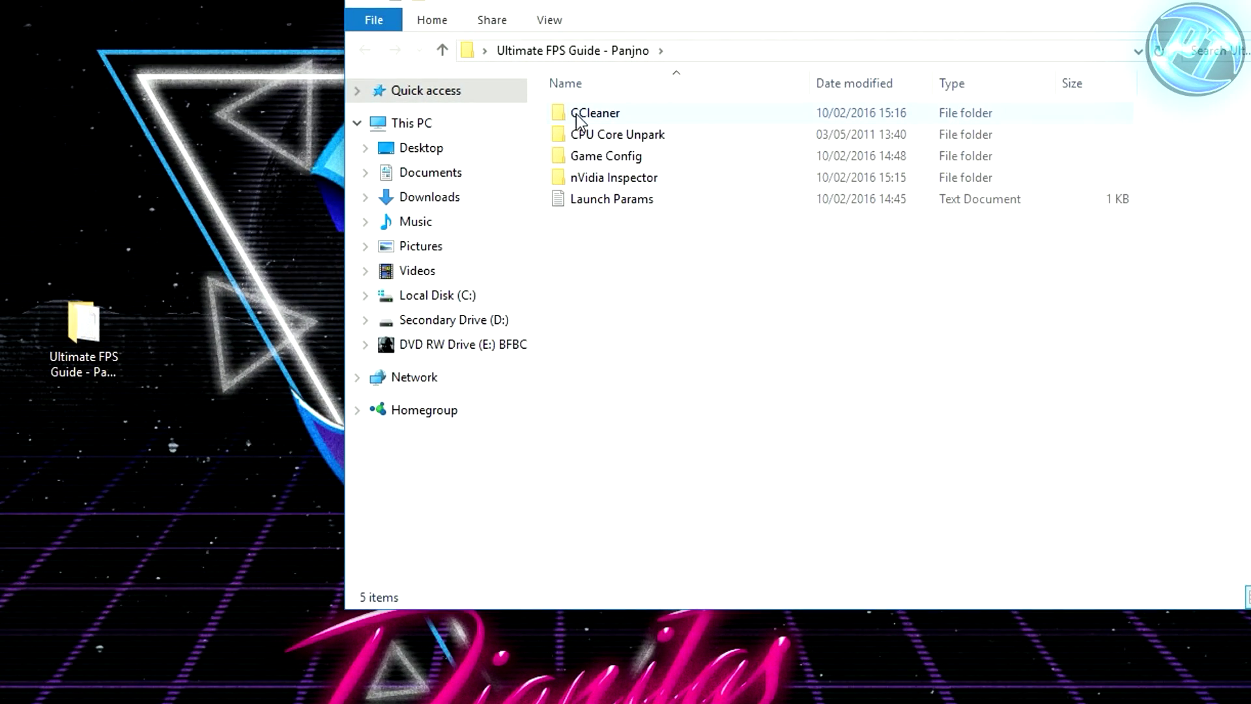
{"action": "double_click", "coordinate": [642, 134]}
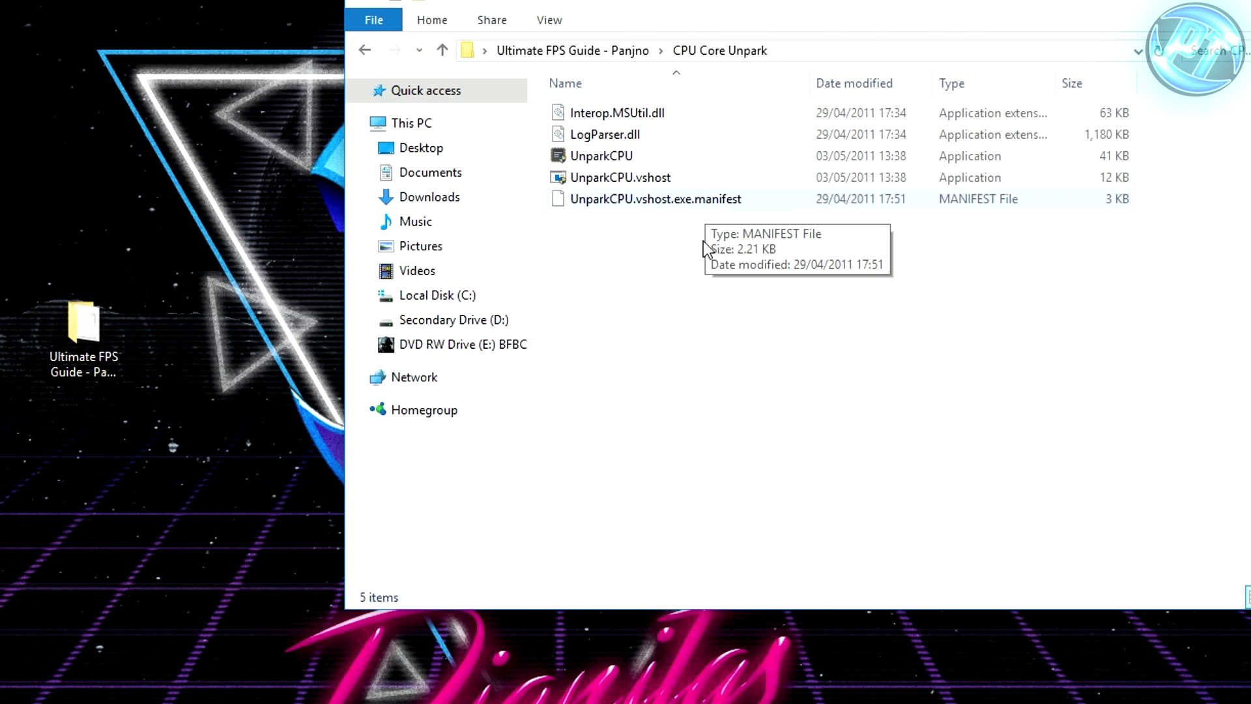
{"action": "right_click", "coordinate": [603, 157]}
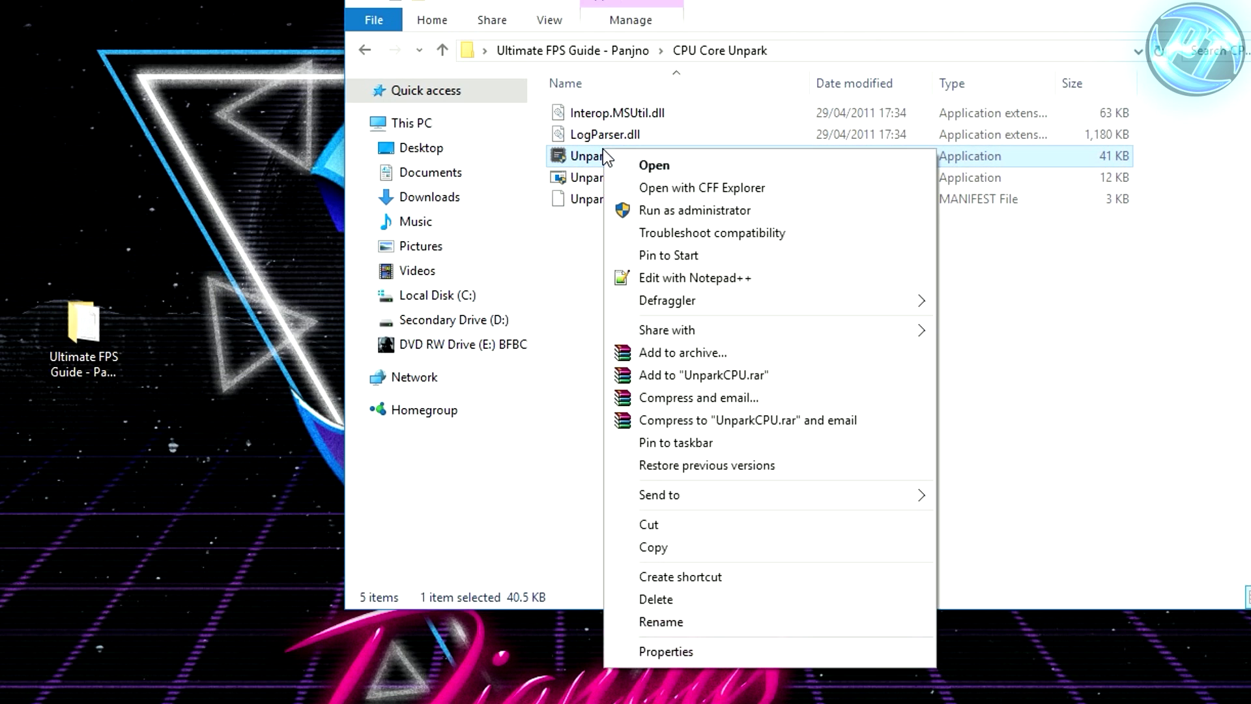
{"action": "left_click", "coordinate": [678, 210]}
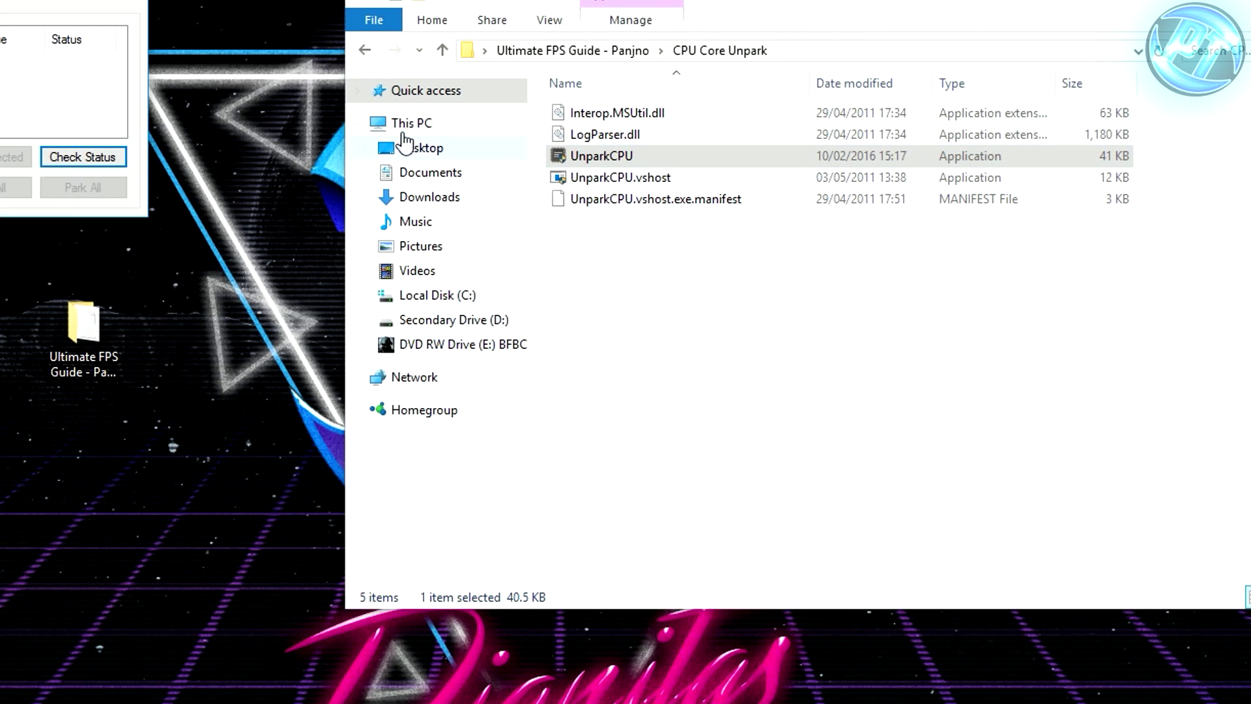
Check core status, unpark all CPU cores, close UnparkCPU and return to the guide folder.
{"action": "left_click_drag", "start_coordinate": [356, 85], "coordinate": [625, 193]}
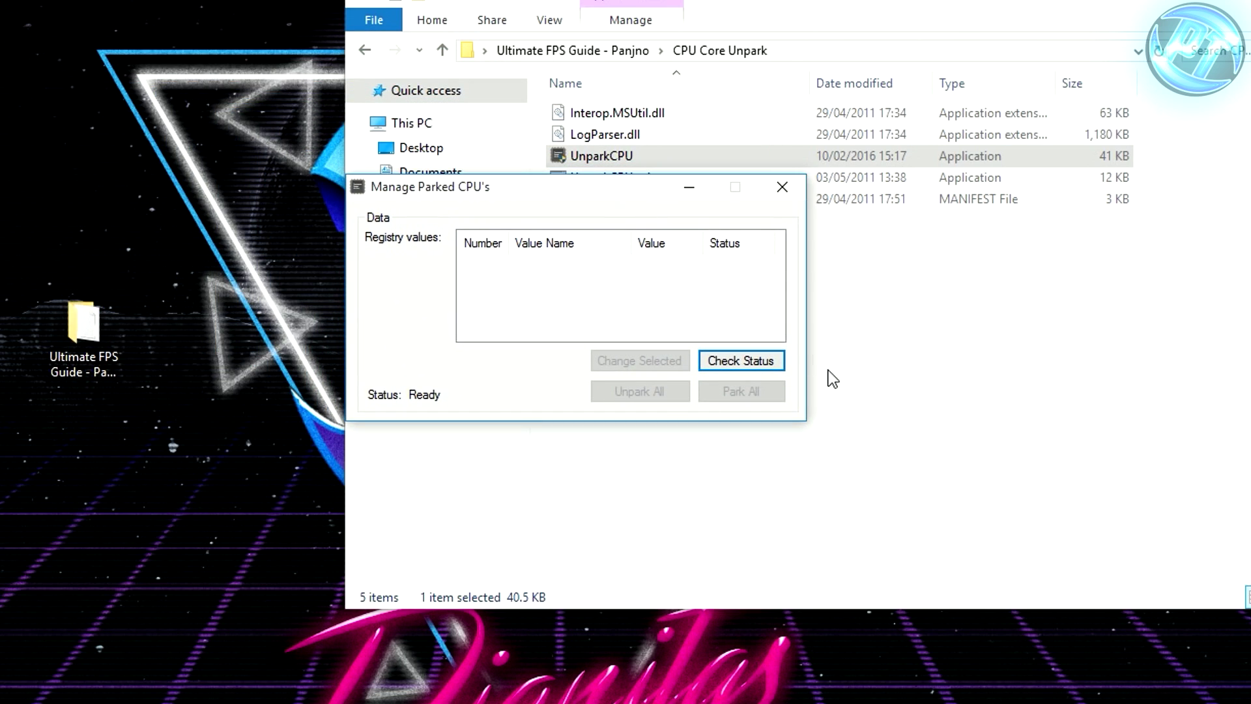
{"action": "left_click", "coordinate": [738, 358]}
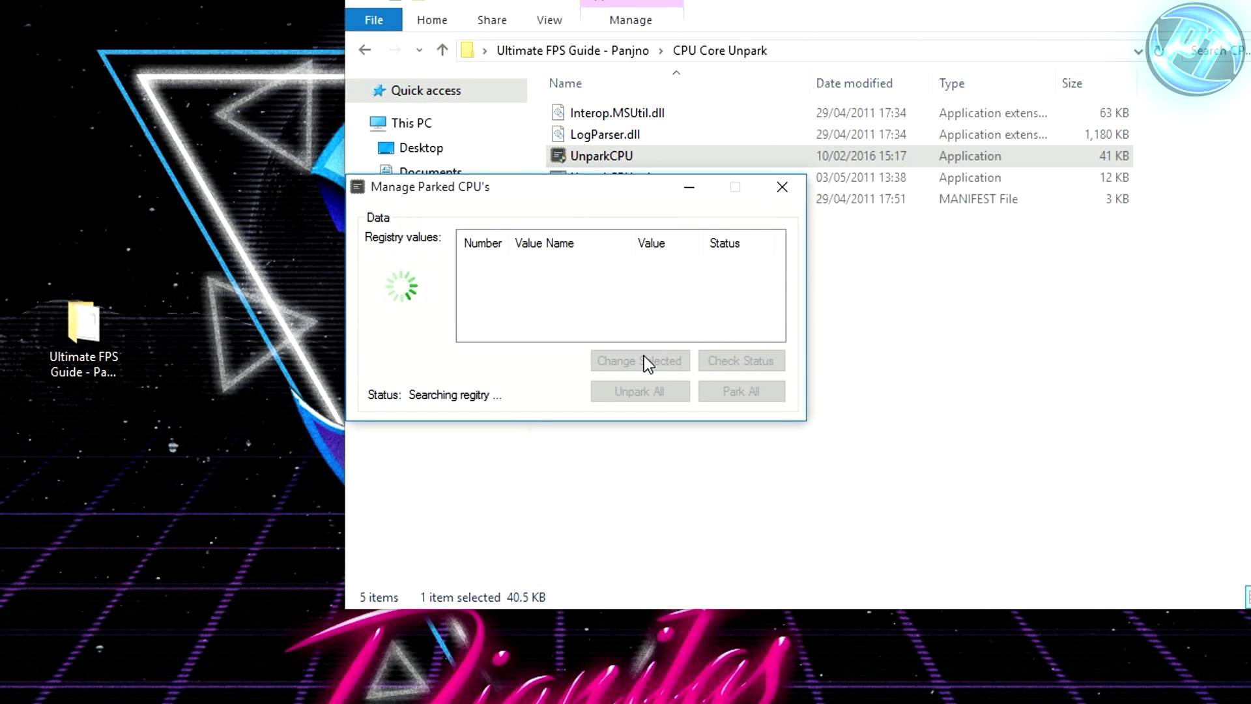
{"action": "left_click_drag", "start_coordinate": [516, 2], "coordinate": [1055, 37]}
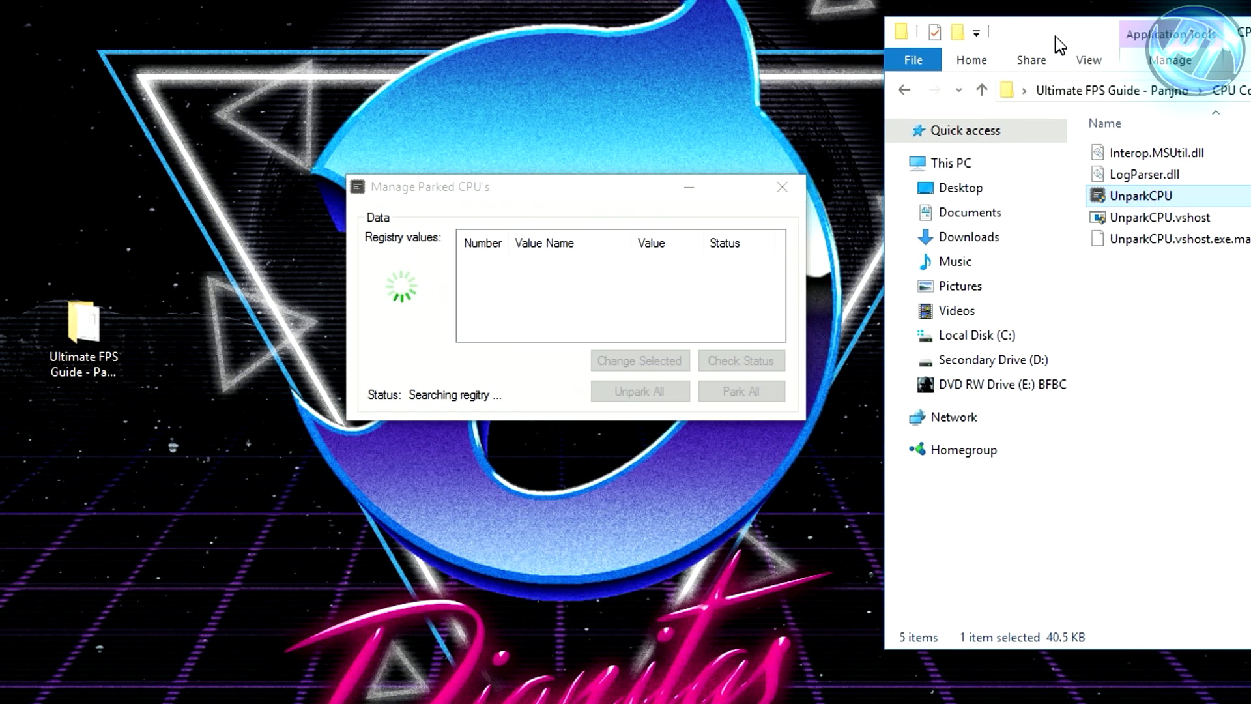
{"action": "left_click", "coordinate": [599, 190]}
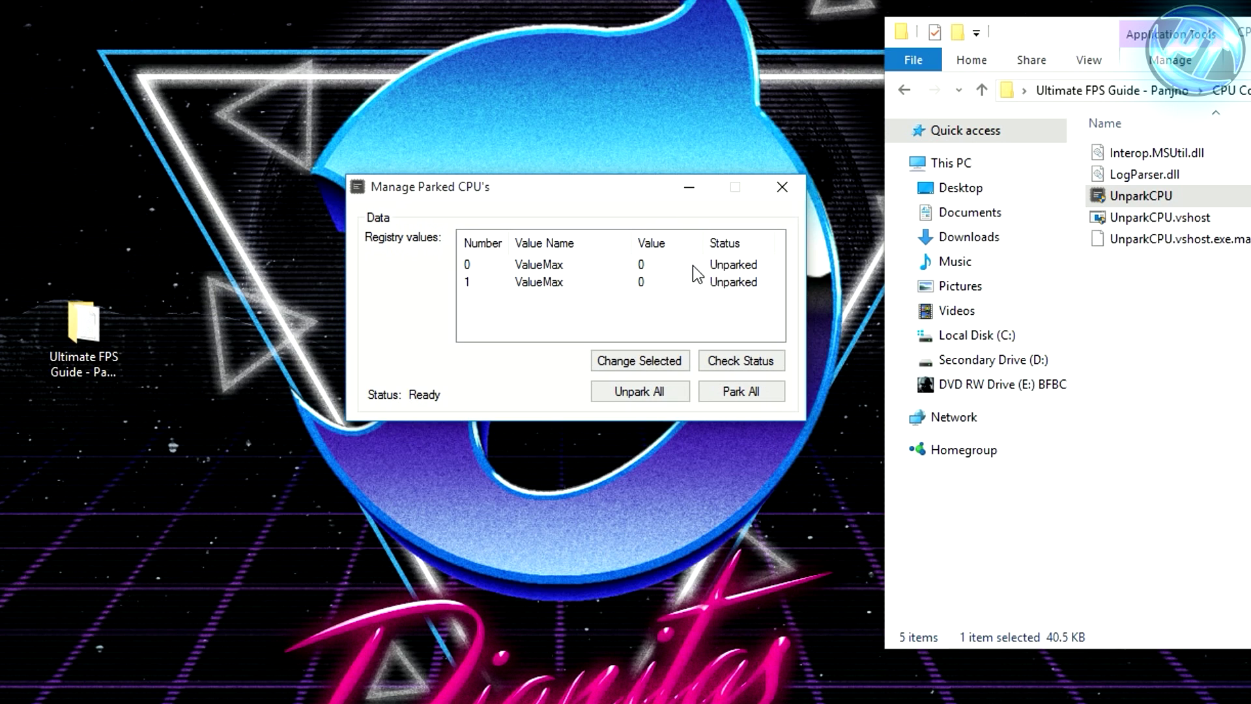
{"action": "left_click", "coordinate": [633, 392]}
{"action": "left_click", "coordinate": [783, 194]}
{"action": "left_click_drag", "start_coordinate": [1042, 44], "coordinate": [485, 117]}
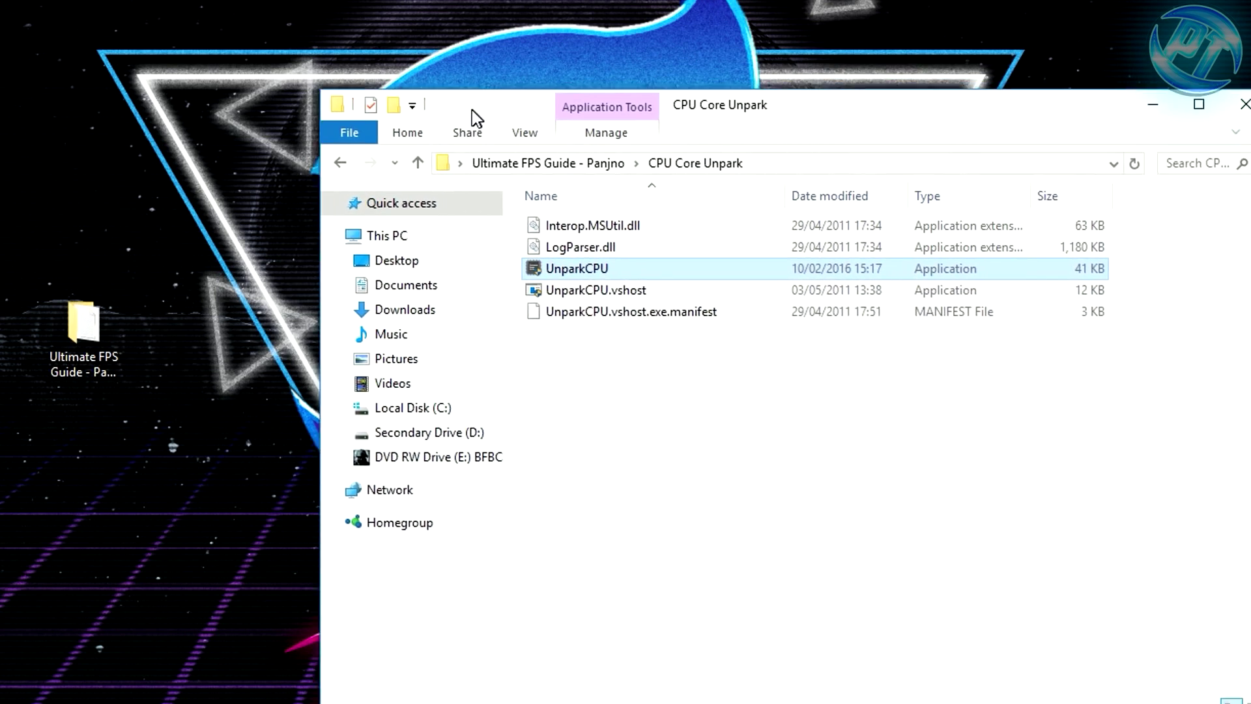
{"action": "key", "text": "alt+Up"}
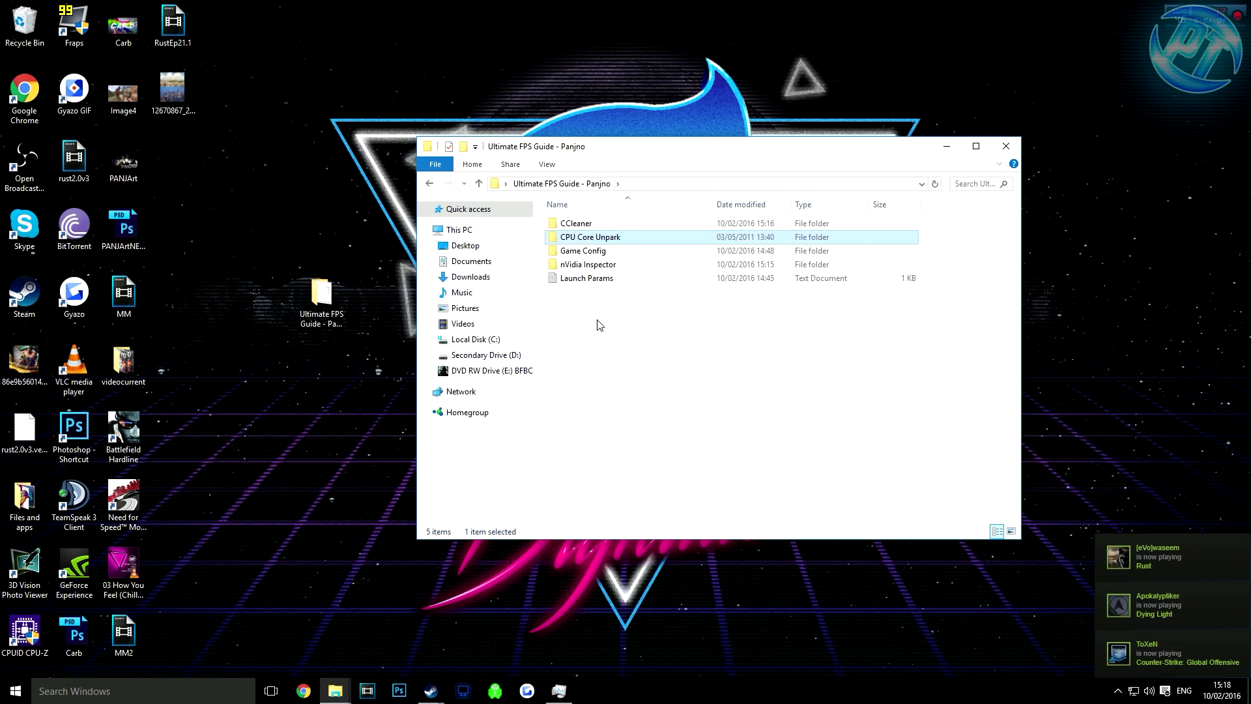
Start the ccsetup514 installer in the CCleaner folder, then cancel and quit the setup.
{"action": "double_click", "coordinate": [572, 224]}
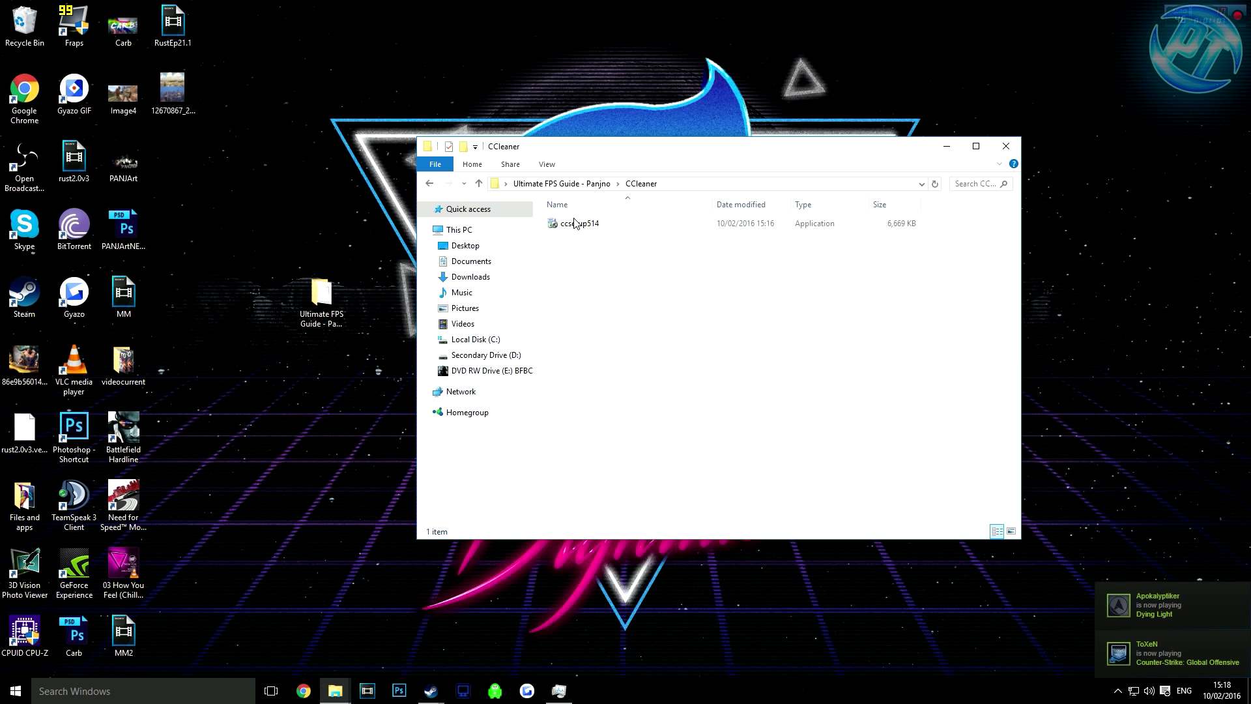
{"action": "double_click", "coordinate": [576, 224]}
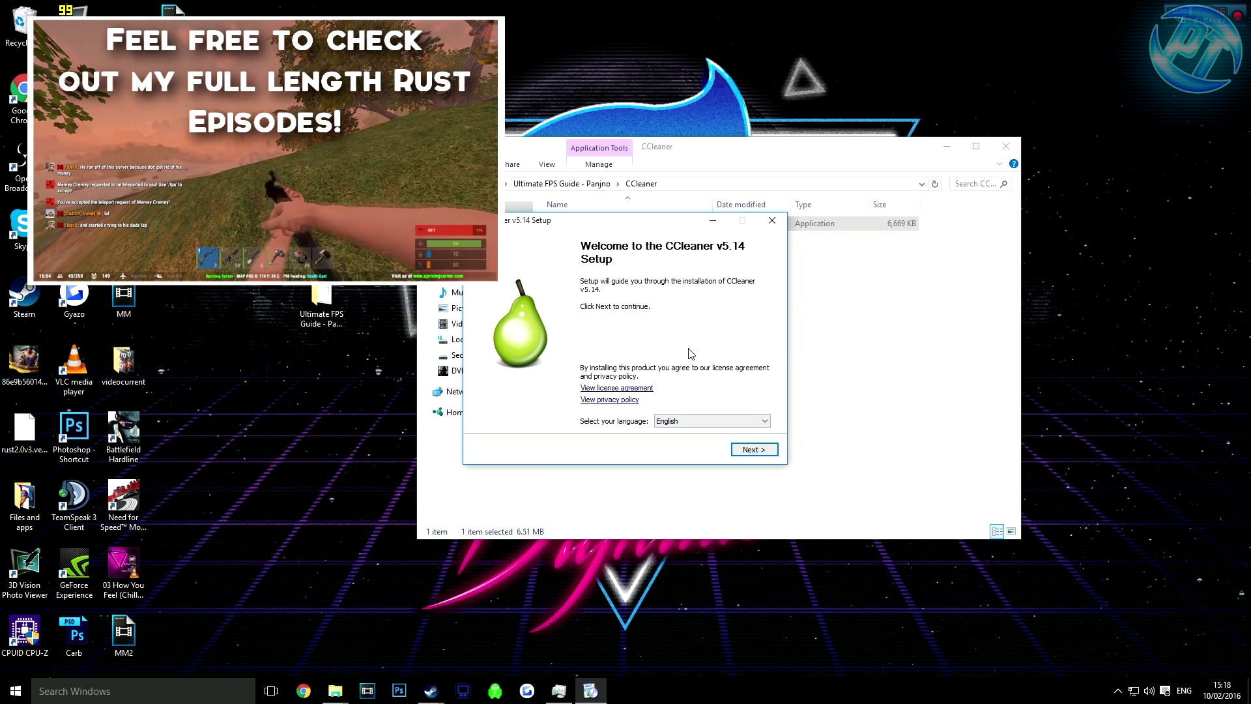
{"action": "key", "text": "Escape"}
{"action": "left_click", "coordinate": [652, 391]}
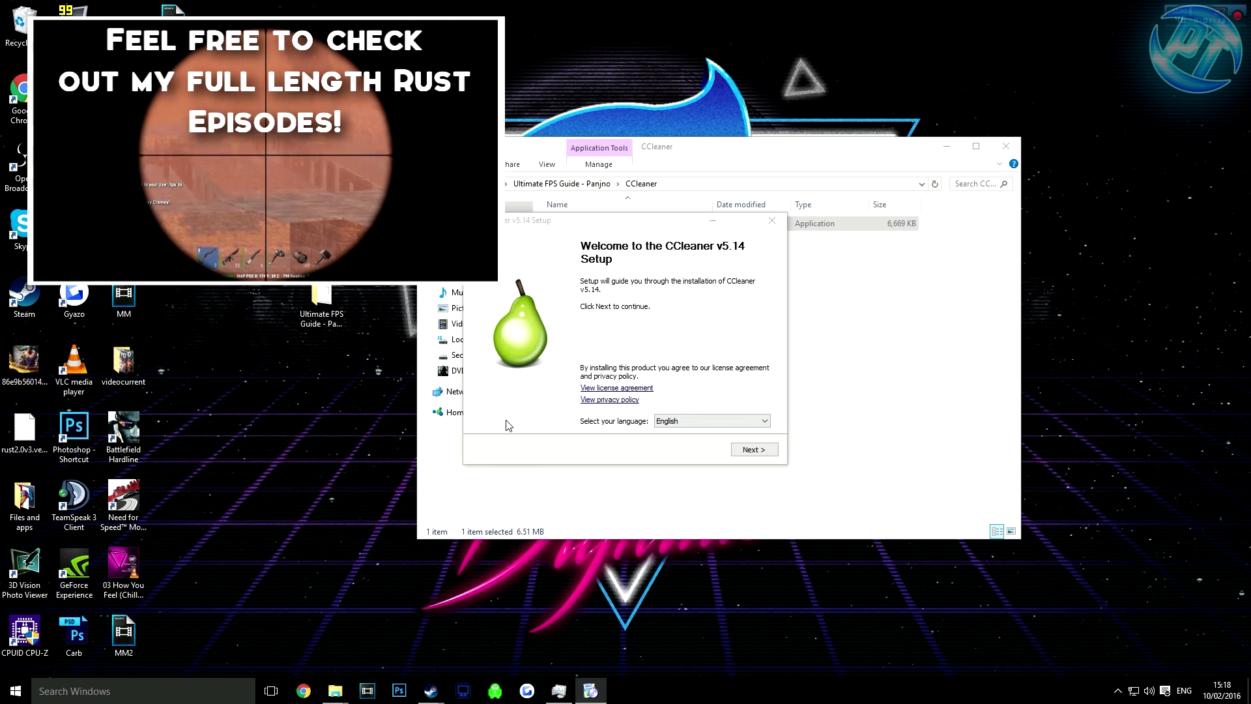
Search 'ccle' from Start and launch the installed CCleaner.
{"action": "left_click", "coordinate": [16, 691]}
{"action": "type", "text": "cclean"}
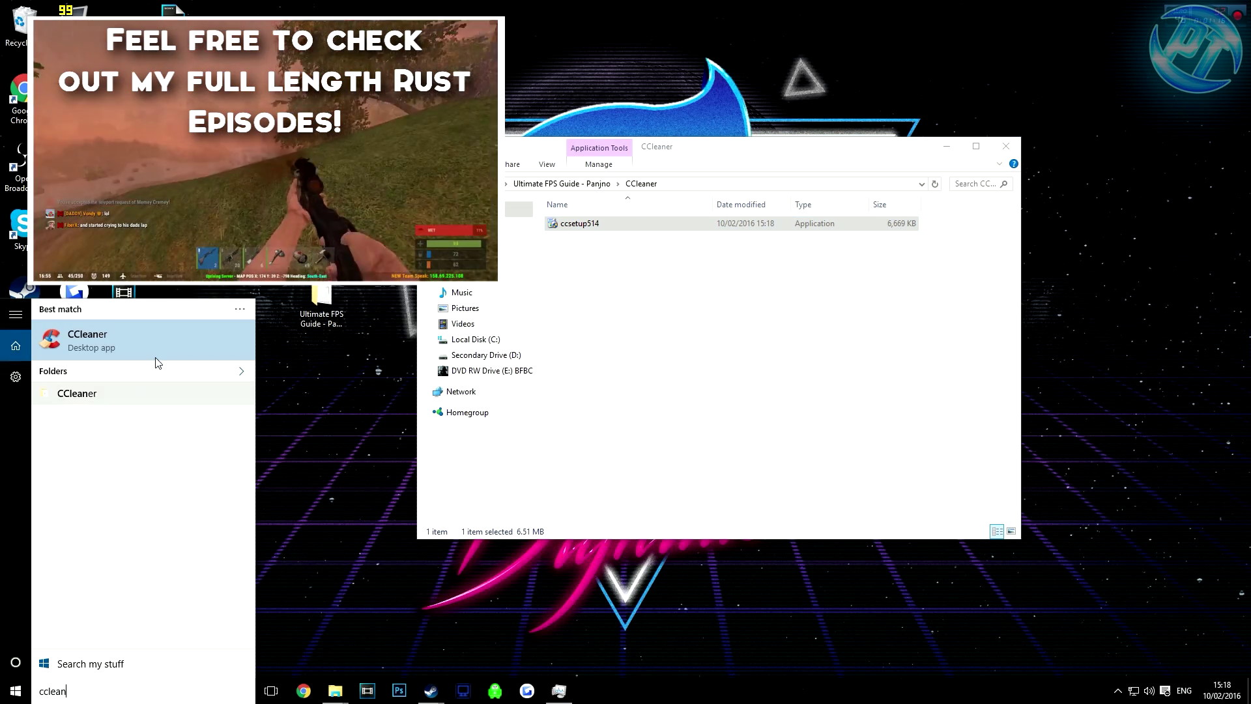
{"action": "left_click", "coordinate": [164, 345]}
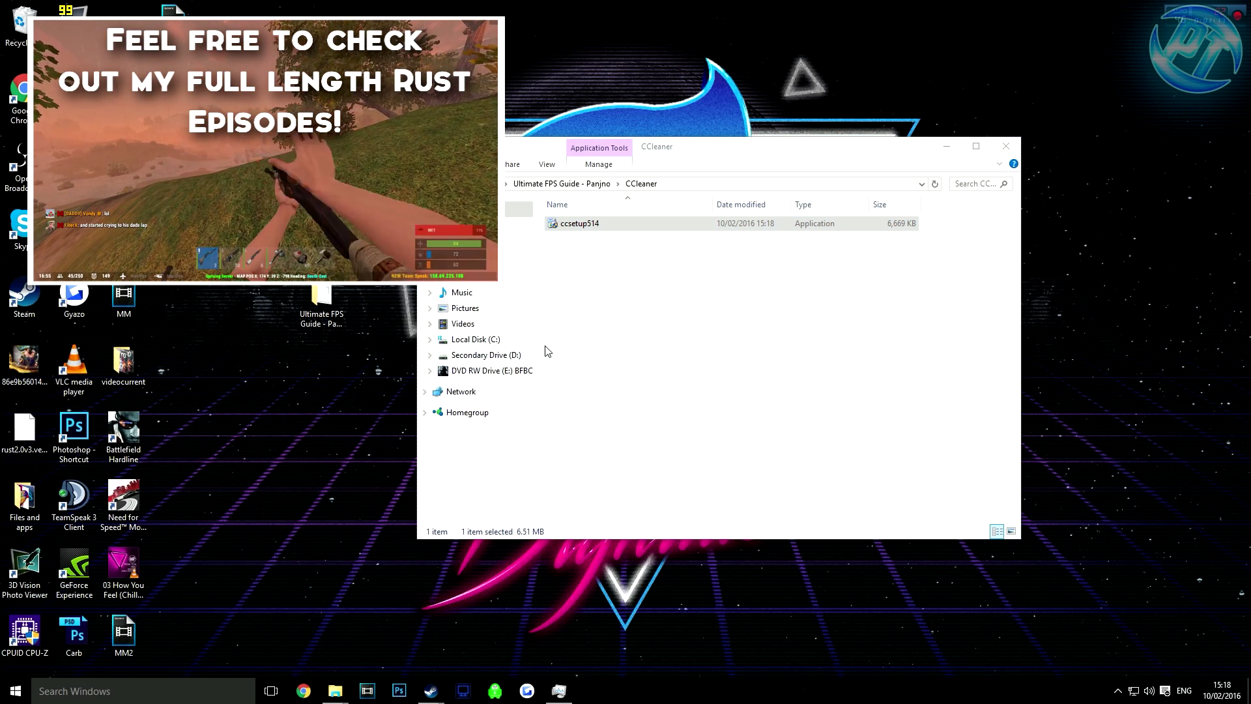
Decline the update, review the Cleaner list, Tools uninstall list and Options page, then close CCleaner.
{"action": "left_click", "coordinate": [642, 337]}
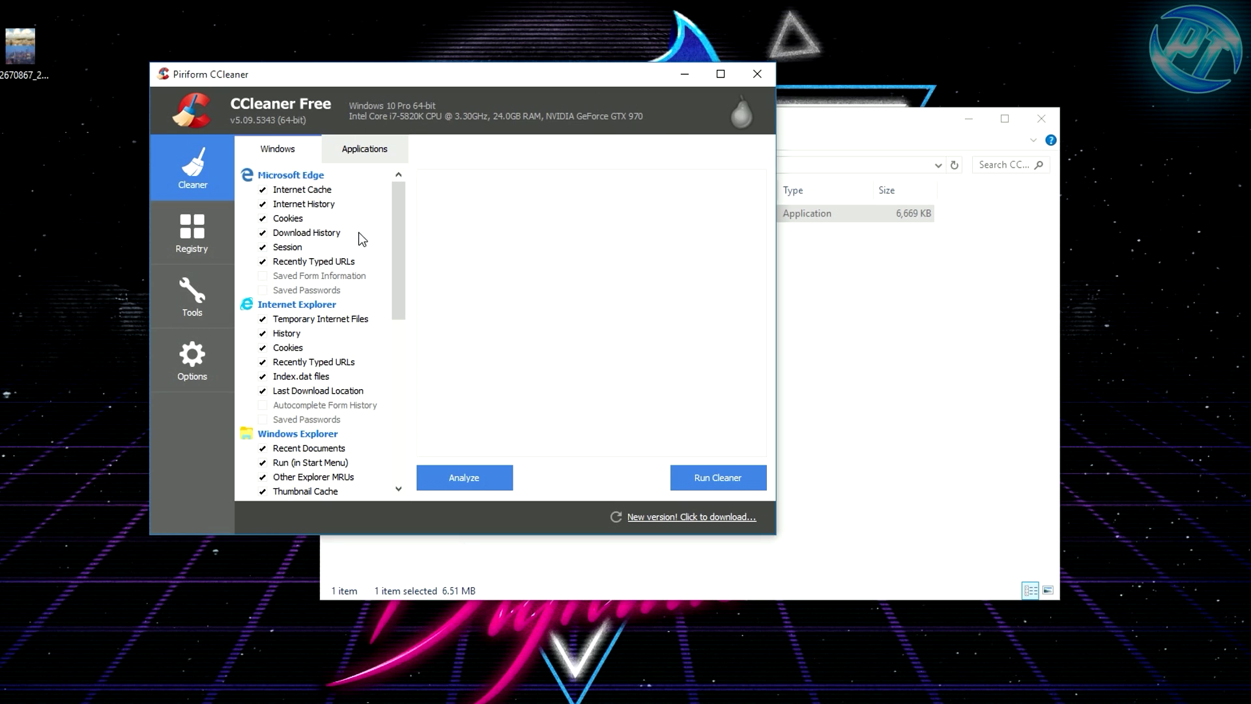
{"action": "scroll", "coordinate": [355, 351], "scroll_direction": "down", "scroll_amount": 9}
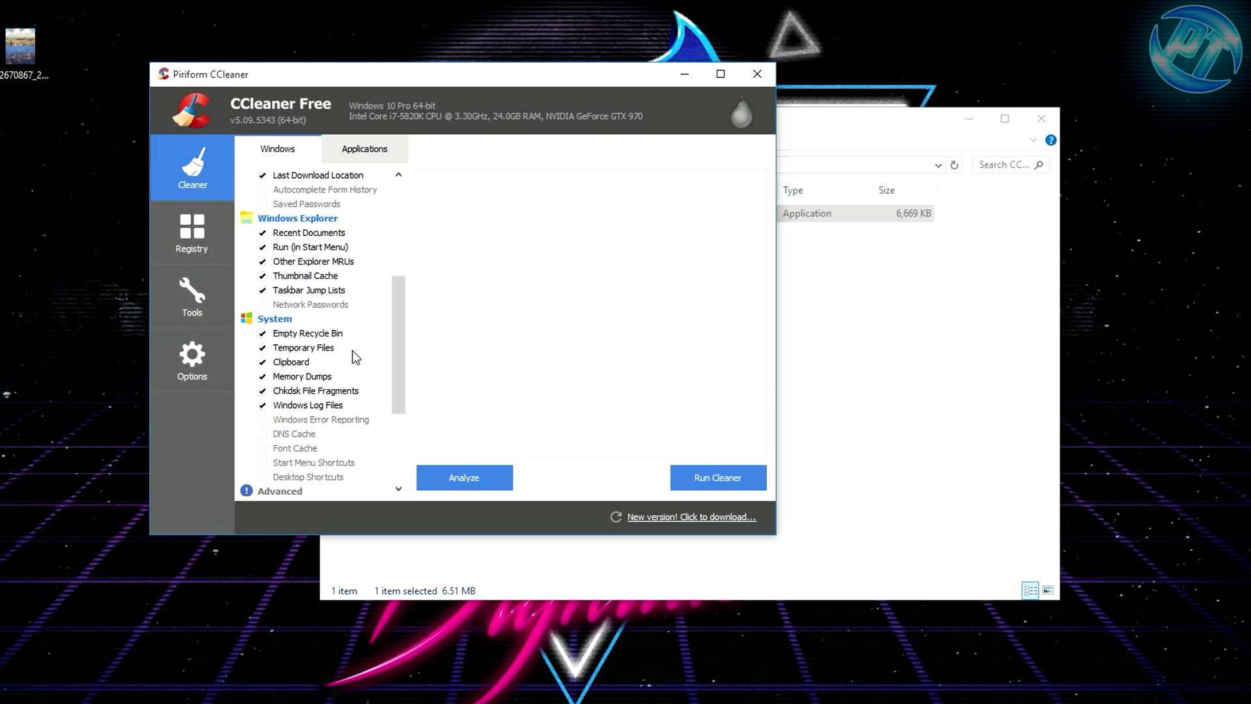
{"action": "left_click", "coordinate": [193, 295]}
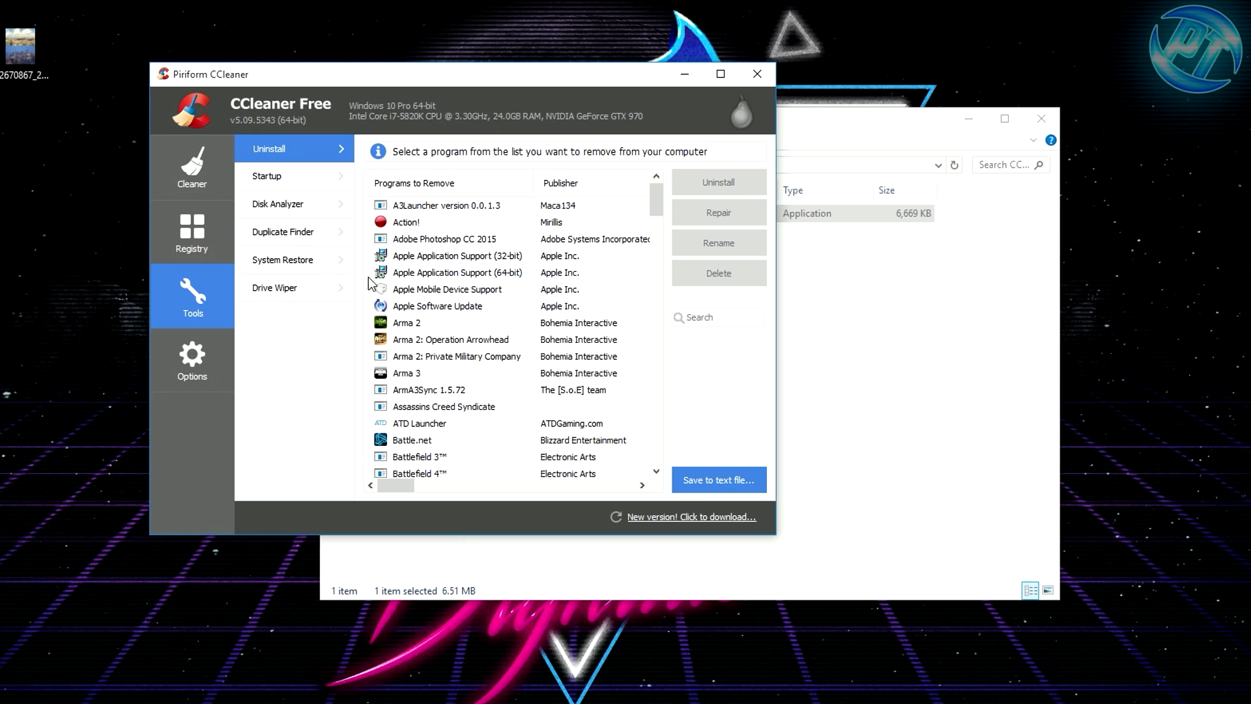
{"action": "scroll", "coordinate": [470, 293], "scroll_direction": "down", "scroll_amount": 8}
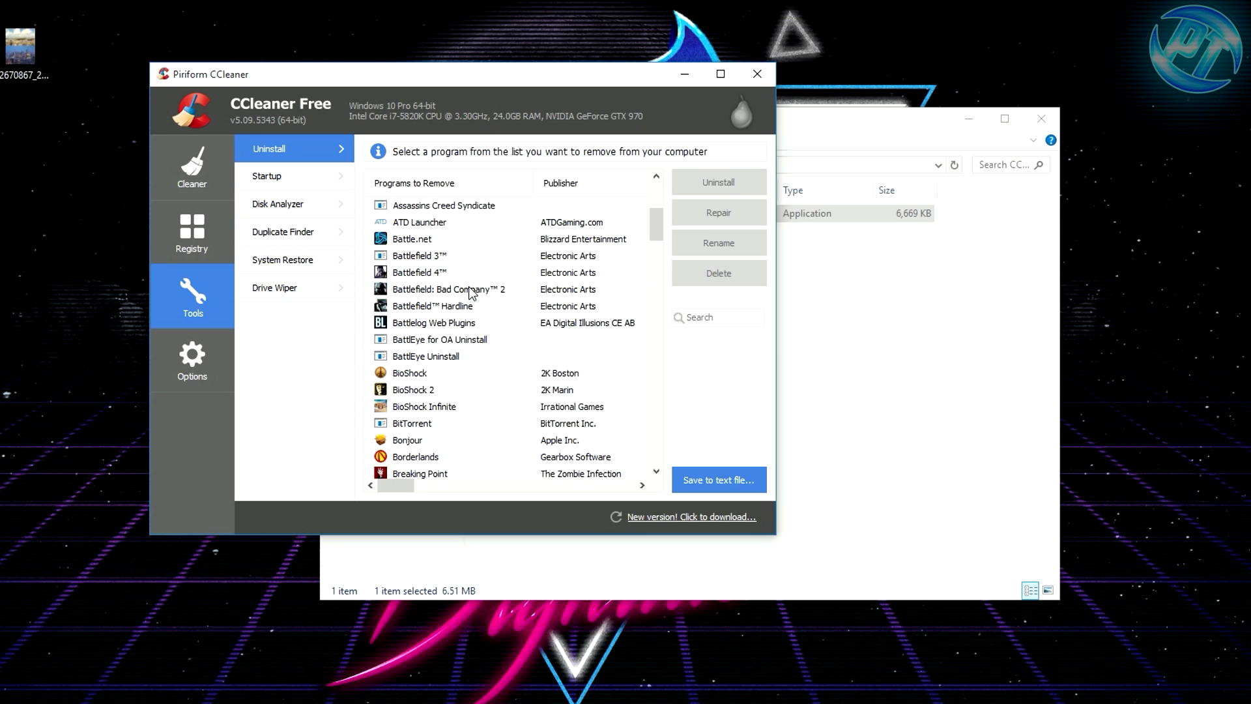
{"action": "scroll", "coordinate": [471, 293], "scroll_direction": "down", "scroll_amount": 7}
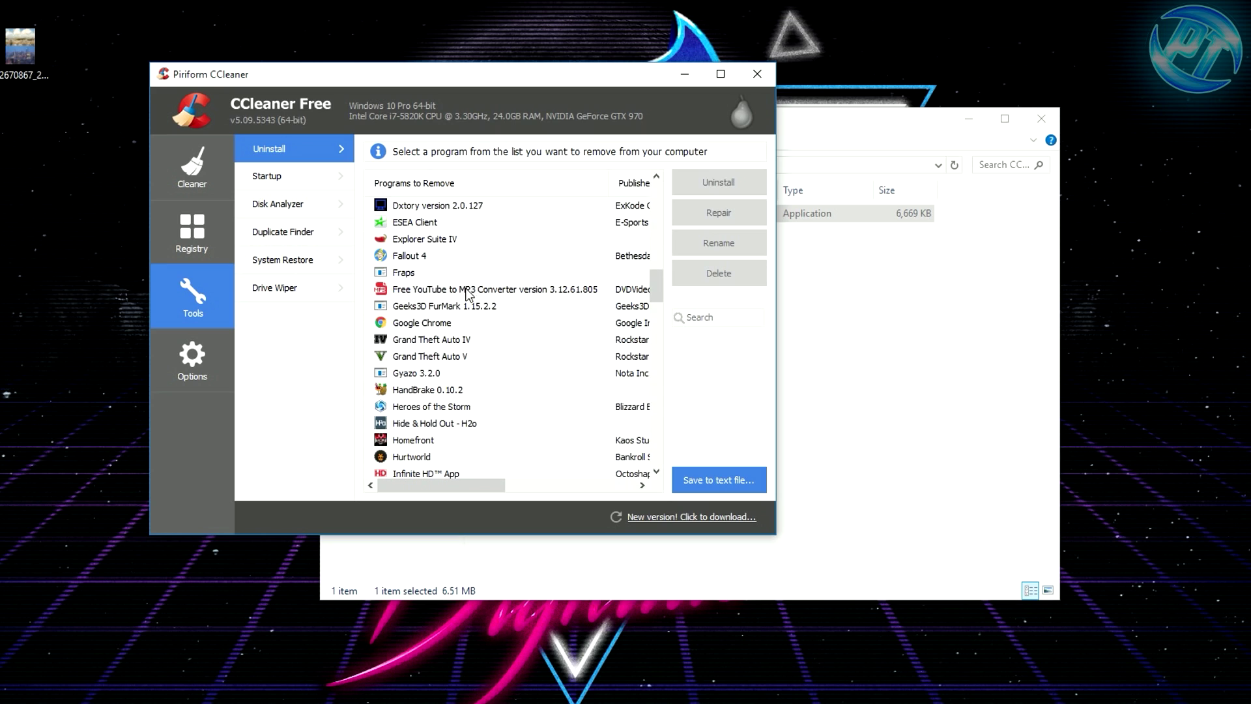
{"action": "left_click", "coordinate": [193, 358]}
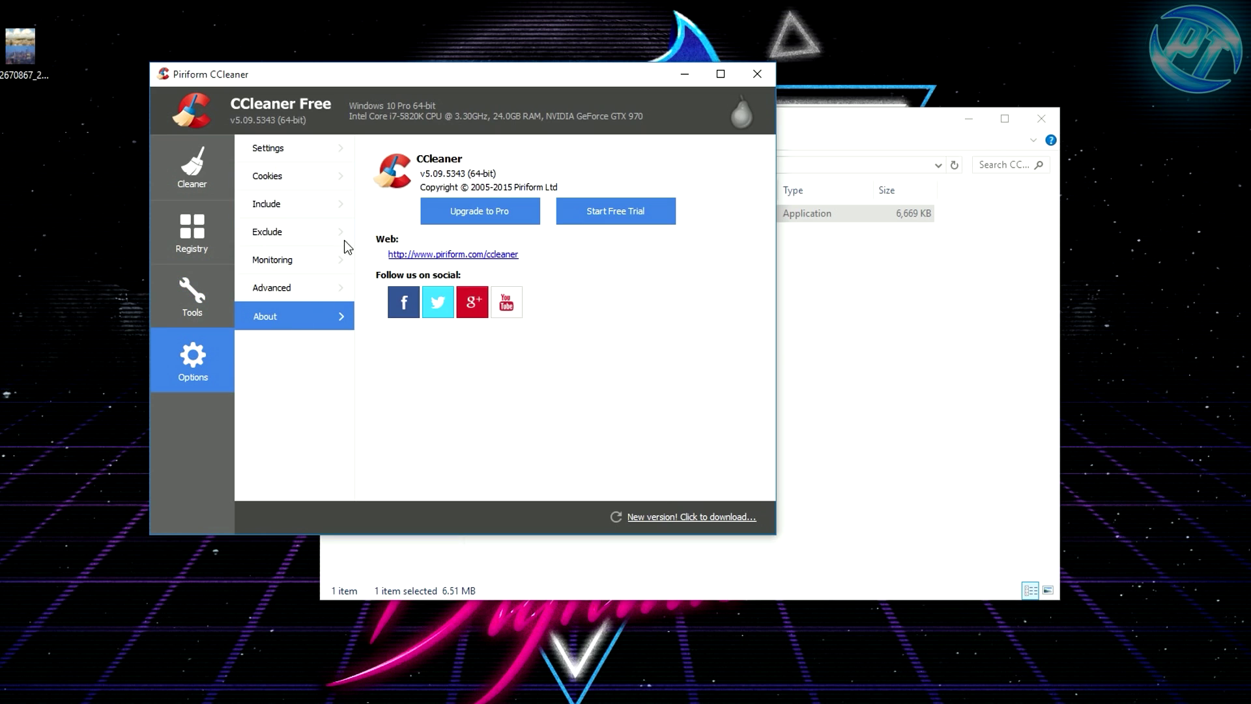
{"action": "left_click", "coordinate": [748, 80]}
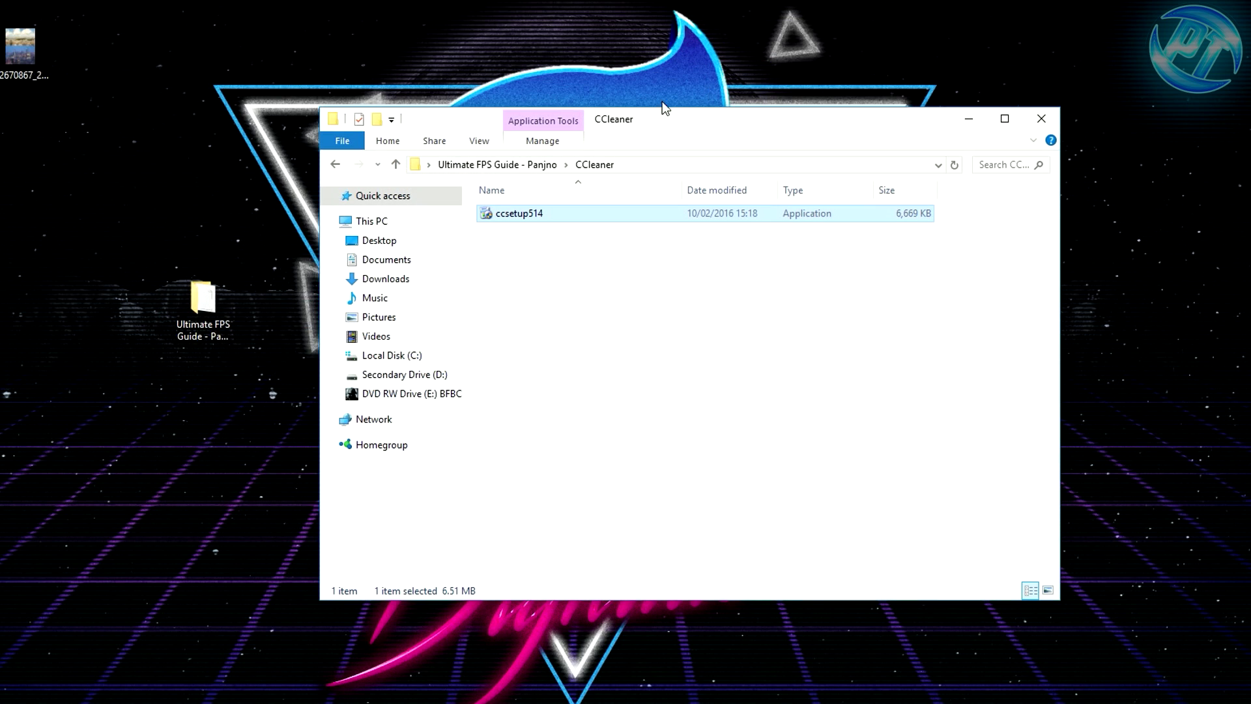
Run nvidiaInspector as administrator from the nVidia Inspector folder and minimize Explorer.
{"action": "left_click", "coordinate": [514, 168]}
{"action": "left_click", "coordinate": [588, 367]}
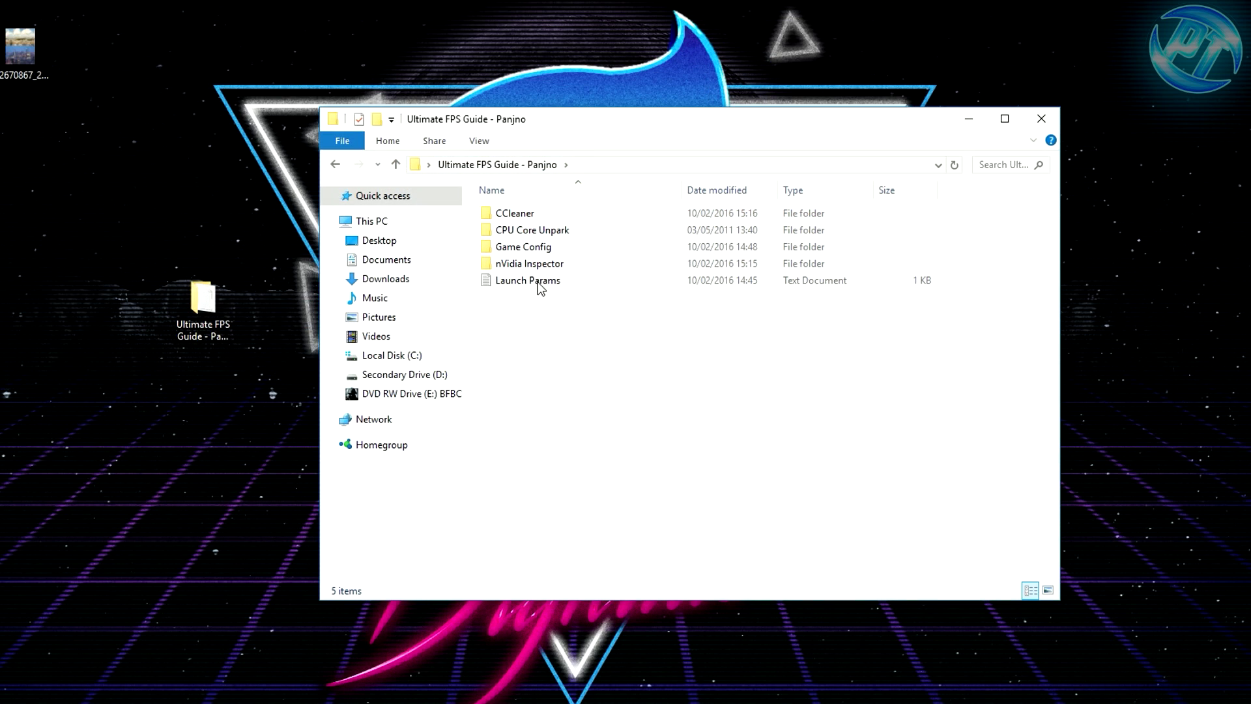
{"action": "double_click", "coordinate": [531, 266]}
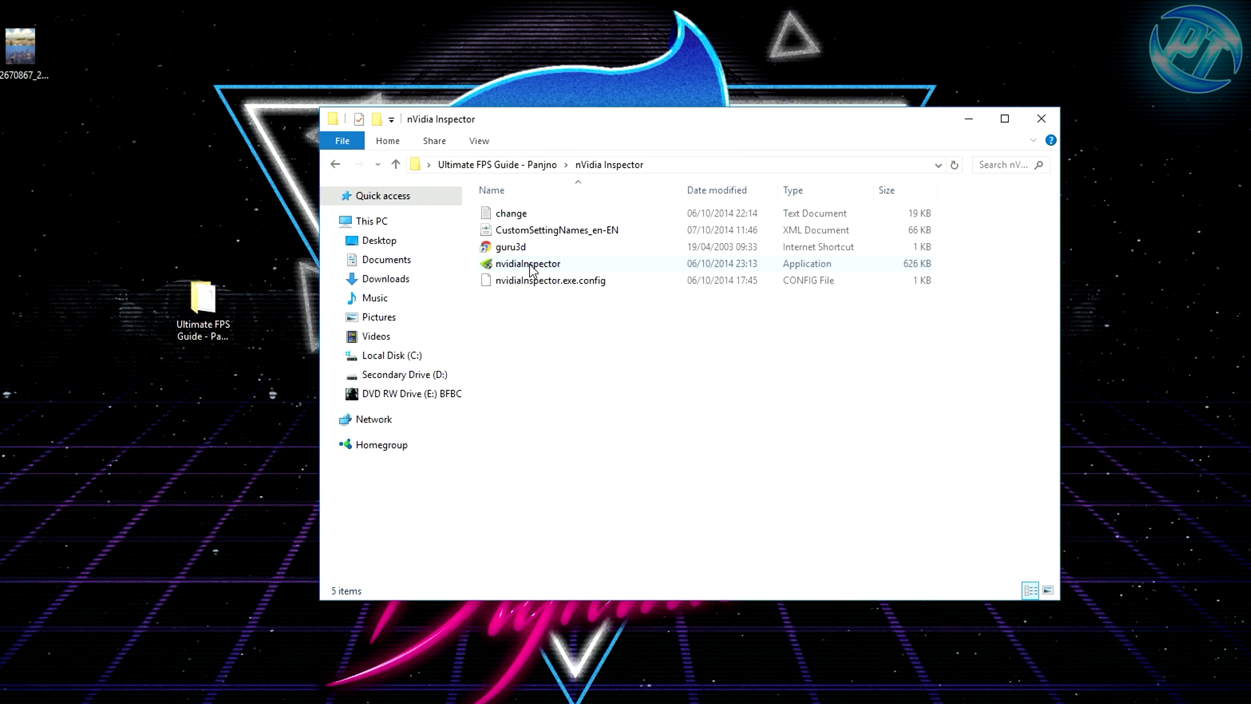
{"action": "right_click", "coordinate": [531, 267]}
{"action": "left_click", "coordinate": [580, 312]}
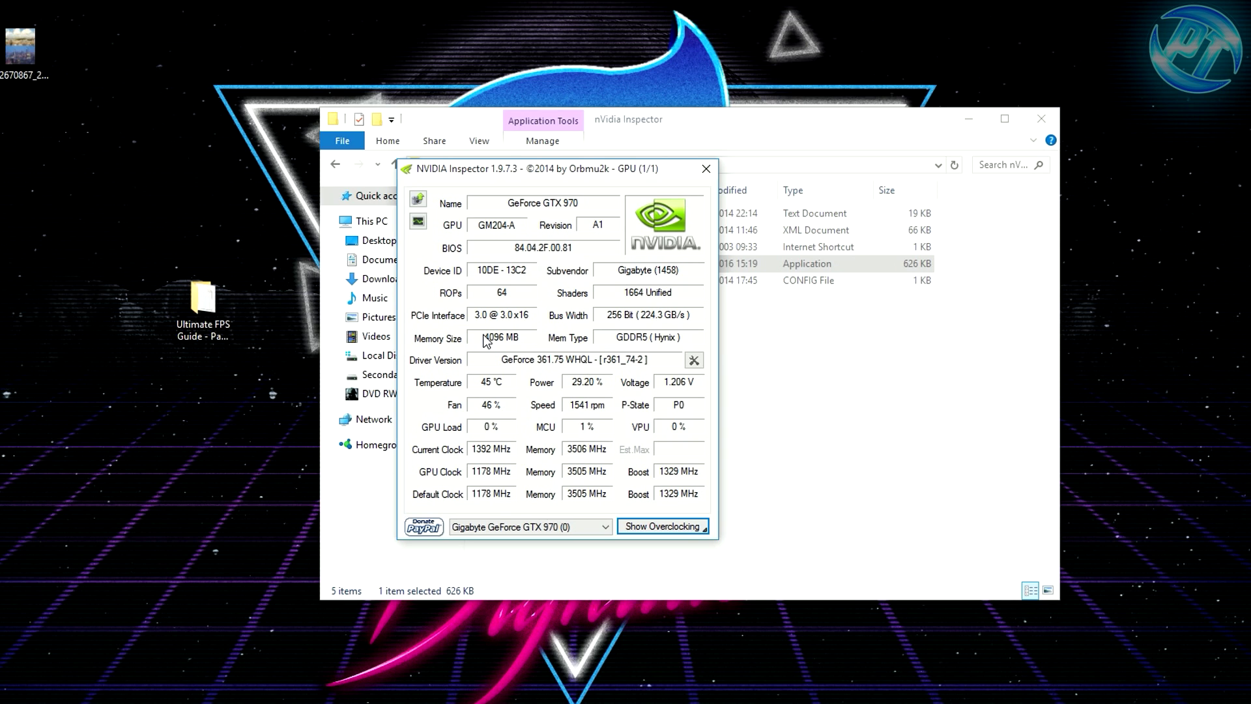
{"action": "left_click", "coordinate": [969, 119]}
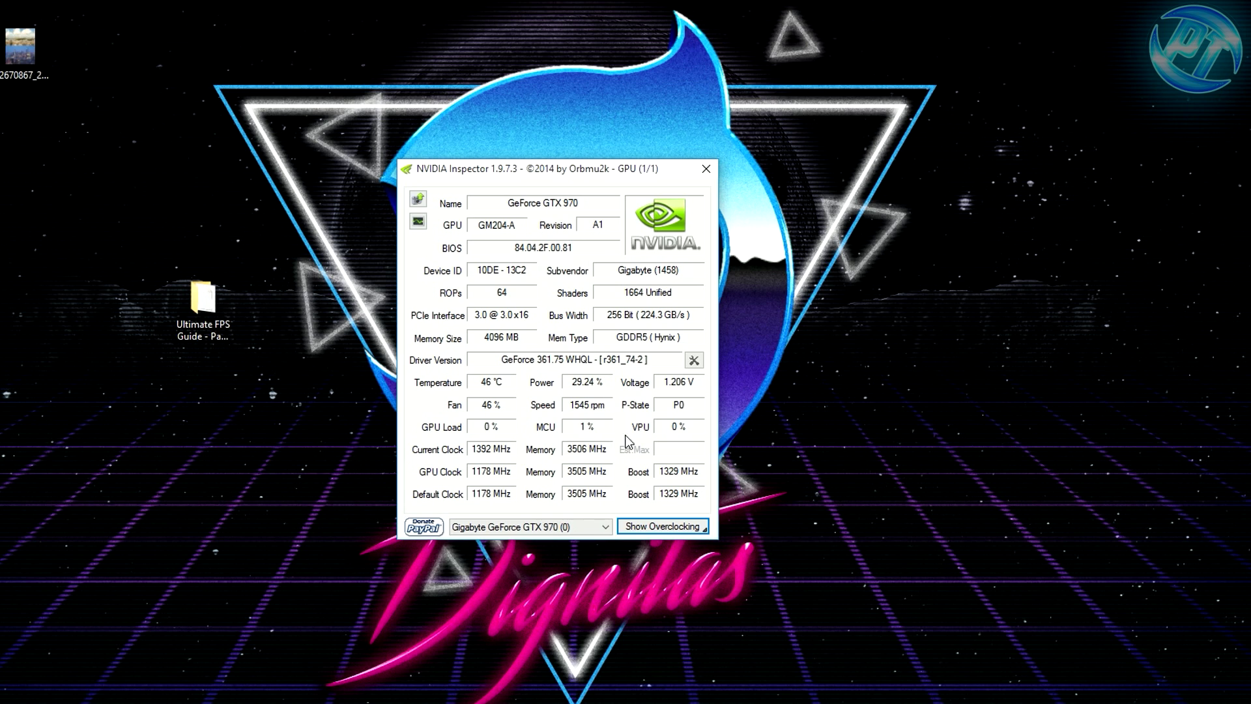
Open Profile Settings and load the RUST game profile.
{"action": "left_click", "coordinate": [693, 361]}
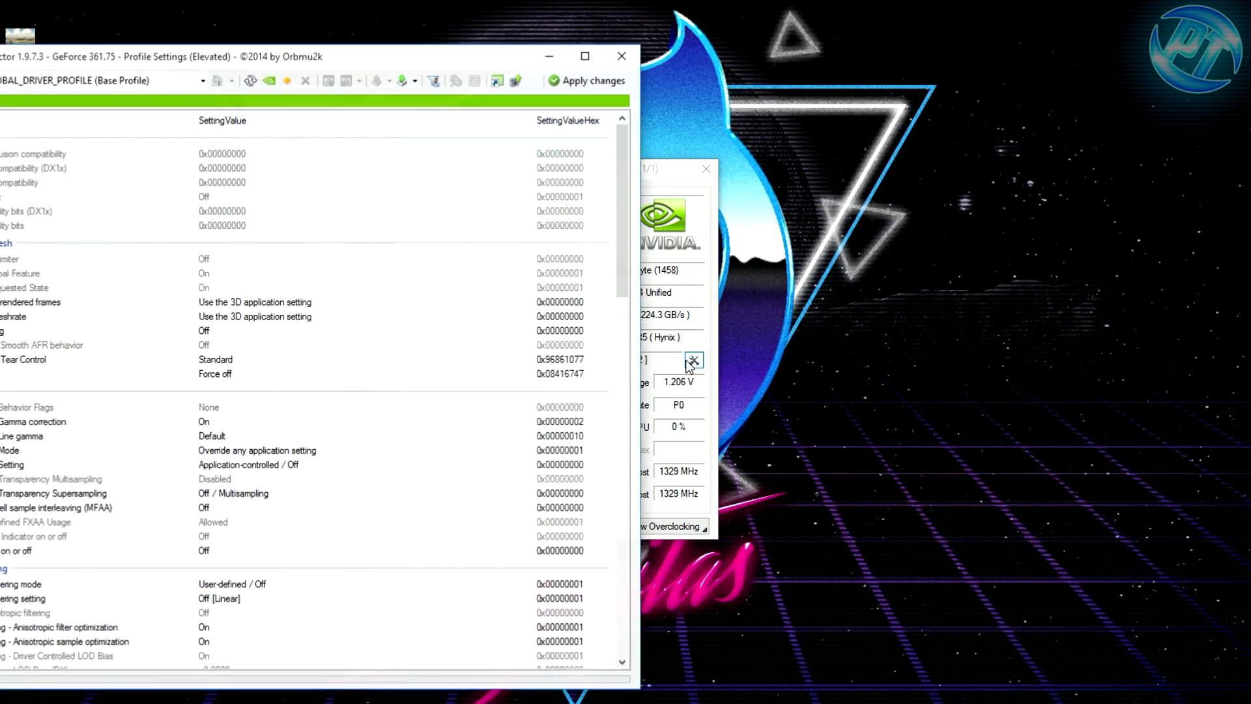
{"action": "left_click_drag", "start_coordinate": [314, 63], "coordinate": [584, 81]}
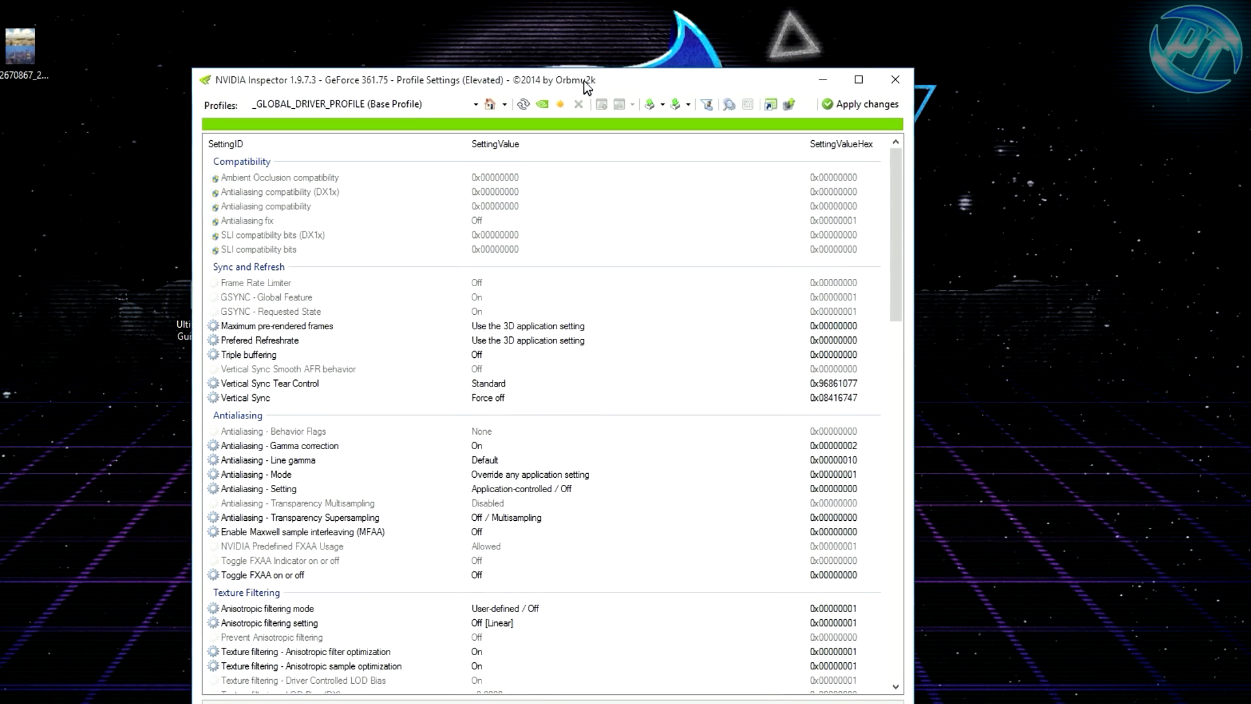
{"action": "left_click", "coordinate": [527, 88]}
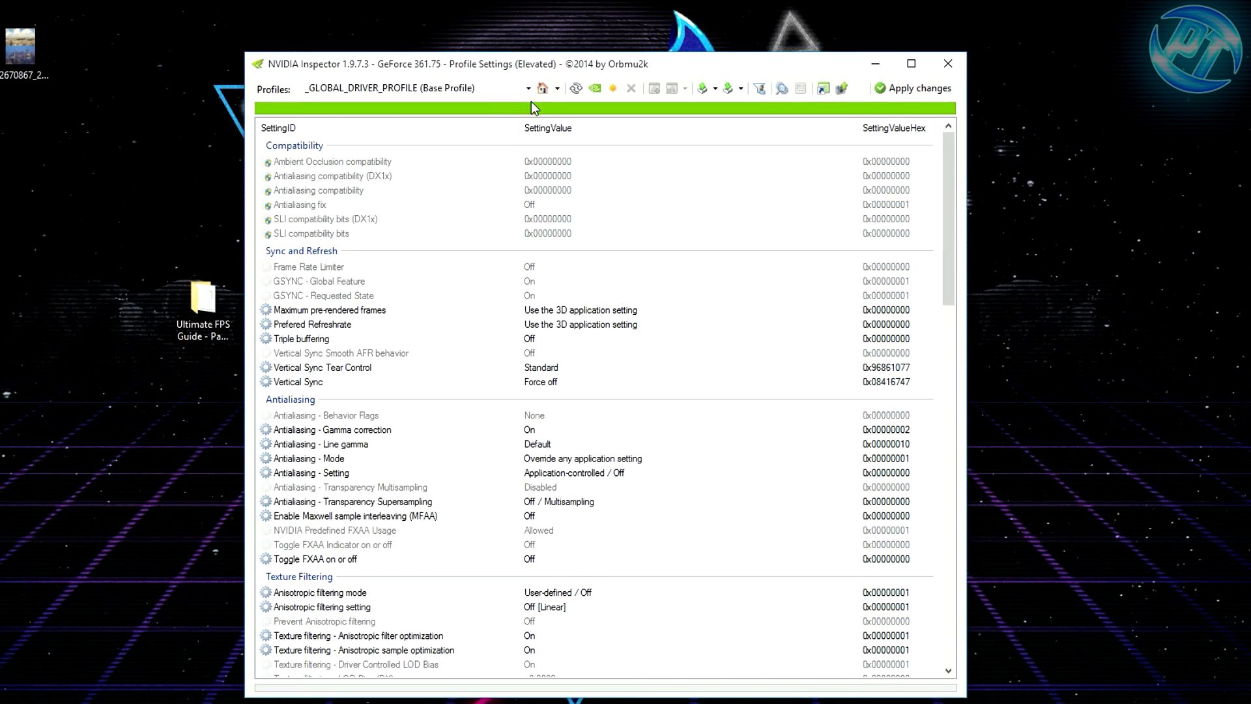
{"action": "type", "text": "rus"}
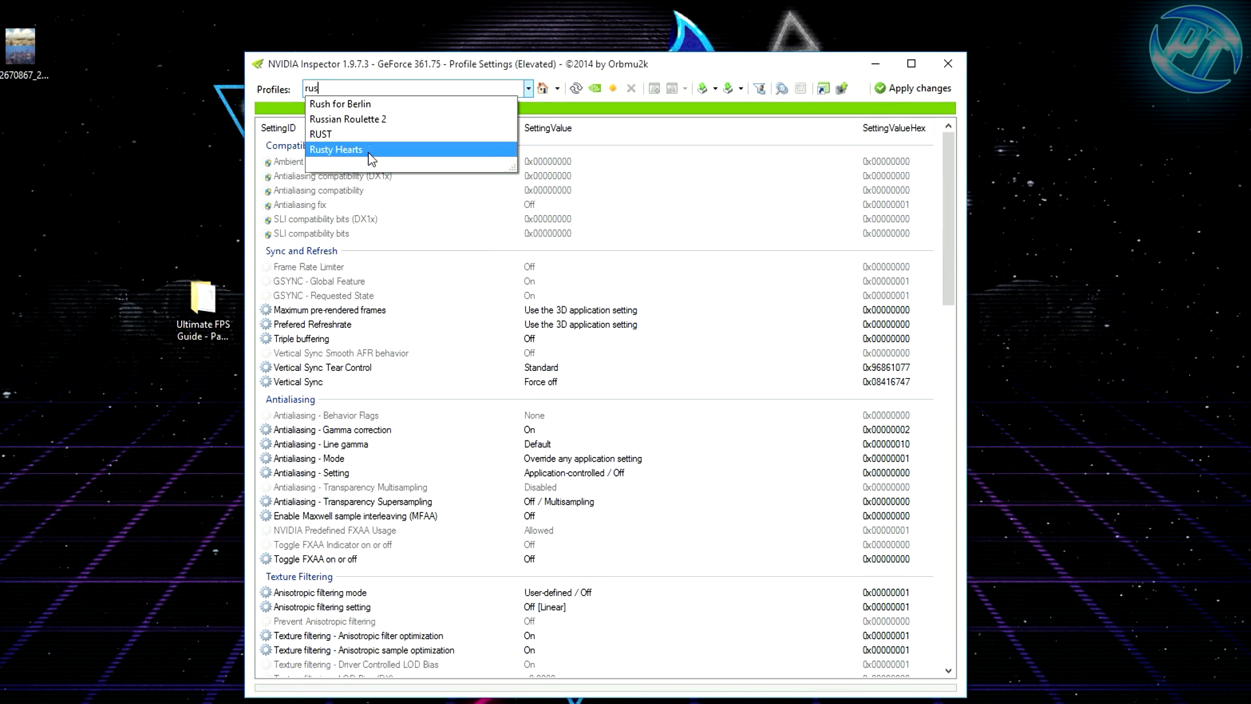
{"action": "left_click", "coordinate": [334, 136]}
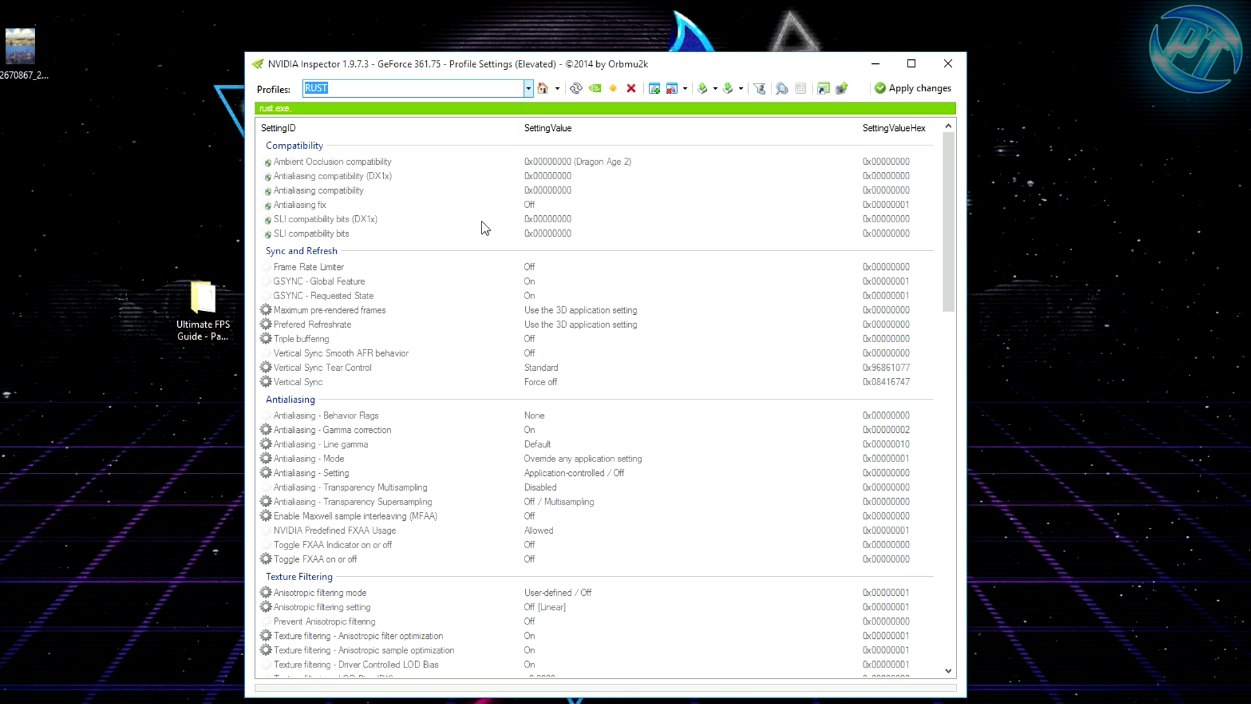
{"action": "scroll", "coordinate": [472, 294], "scroll_direction": "down", "scroll_amount": 15}
{"action": "scroll", "coordinate": [471, 294], "scroll_direction": "down", "scroll_amount": 9}
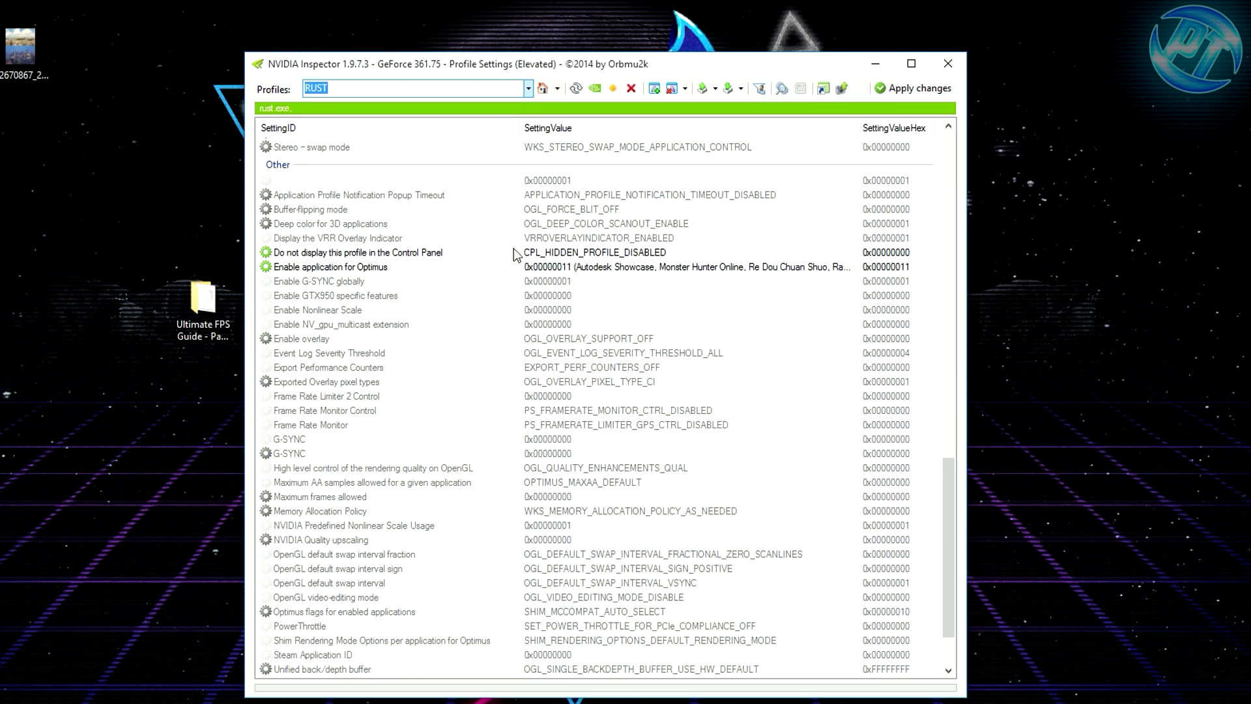
{"action": "scroll", "coordinate": [390, 293], "scroll_direction": "up", "scroll_amount": 6}
{"action": "scroll", "coordinate": [423, 332], "scroll_direction": "up", "scroll_amount": 18}
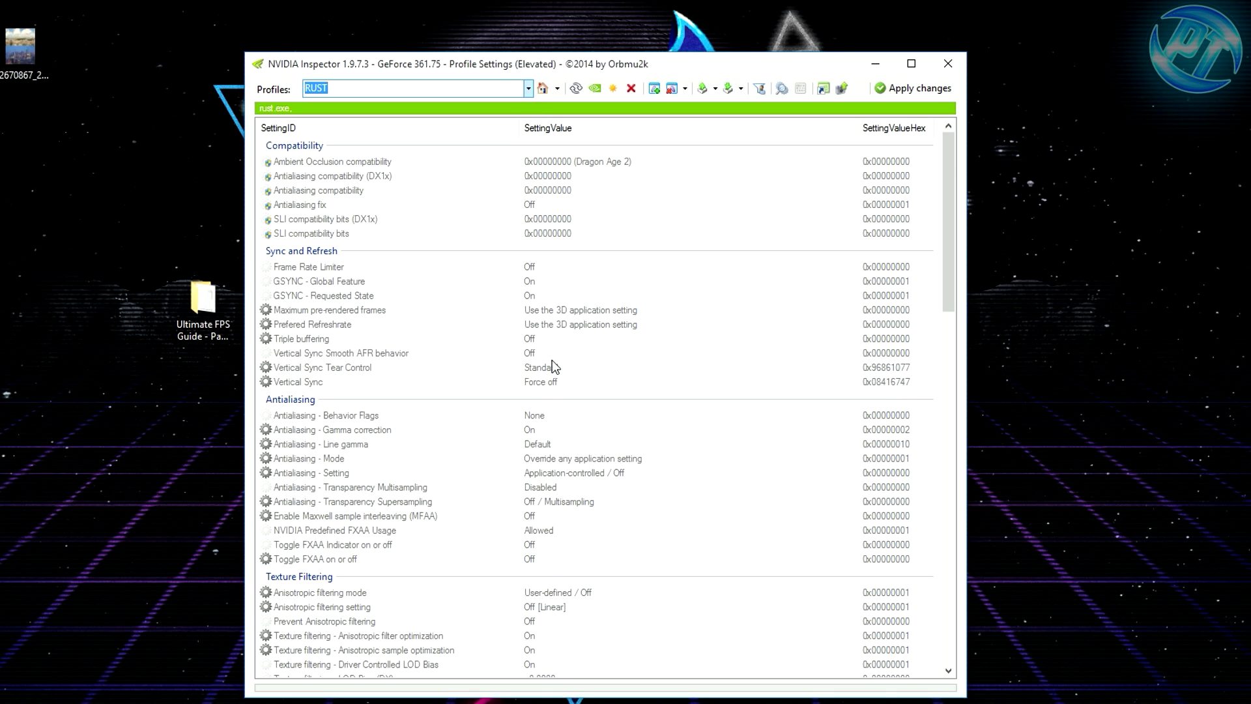
Set GSYNC - Requested State and GSYNC - Global Feature to Off in the RUST profile.
{"action": "left_click", "coordinate": [546, 311]}
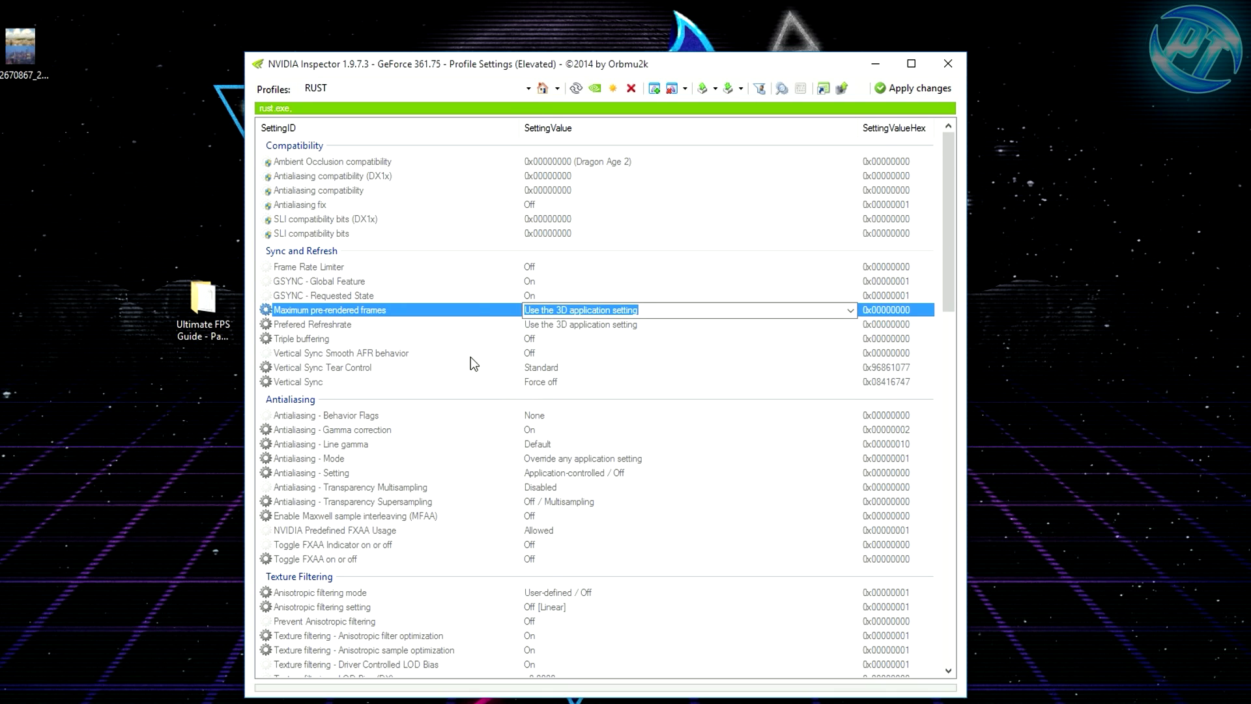
{"action": "left_click", "coordinate": [534, 269]}
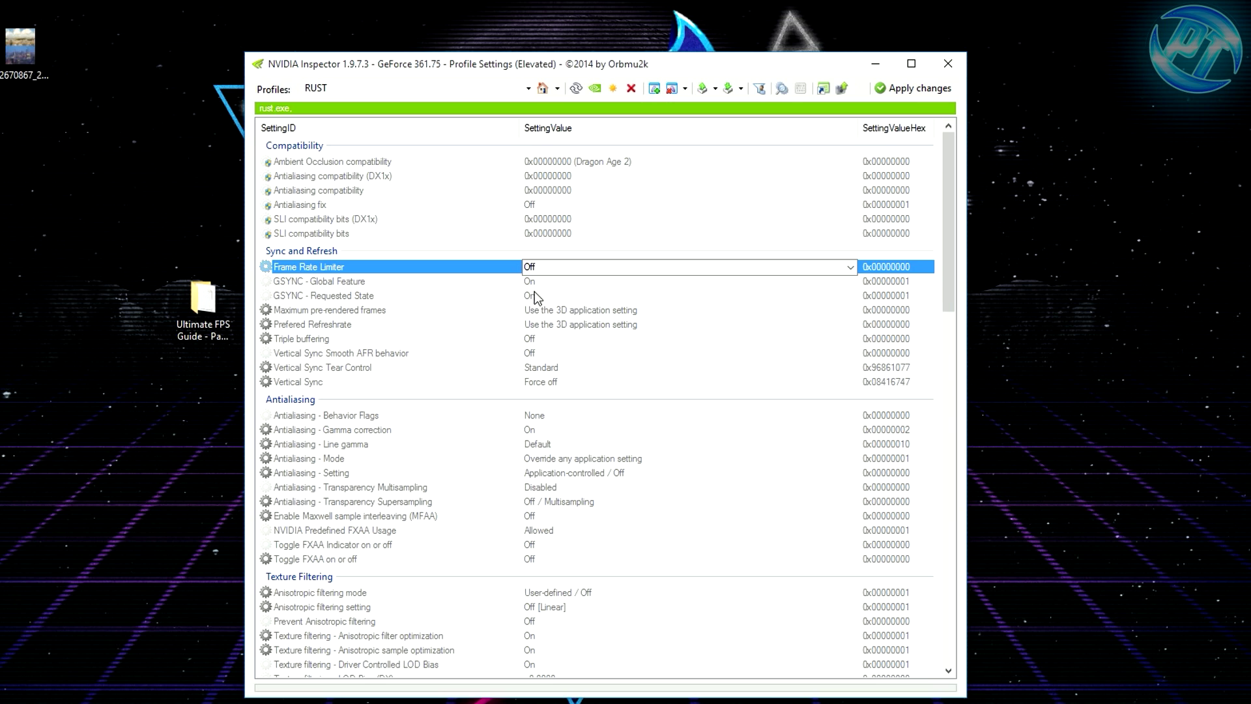
{"action": "left_click", "coordinate": [534, 296]}
{"action": "left_click", "coordinate": [850, 295]}
{"action": "left_click", "coordinate": [554, 309]}
{"action": "left_click", "coordinate": [850, 281]}
{"action": "left_click", "coordinate": [850, 280]}
{"action": "left_click", "coordinate": [671, 295]}
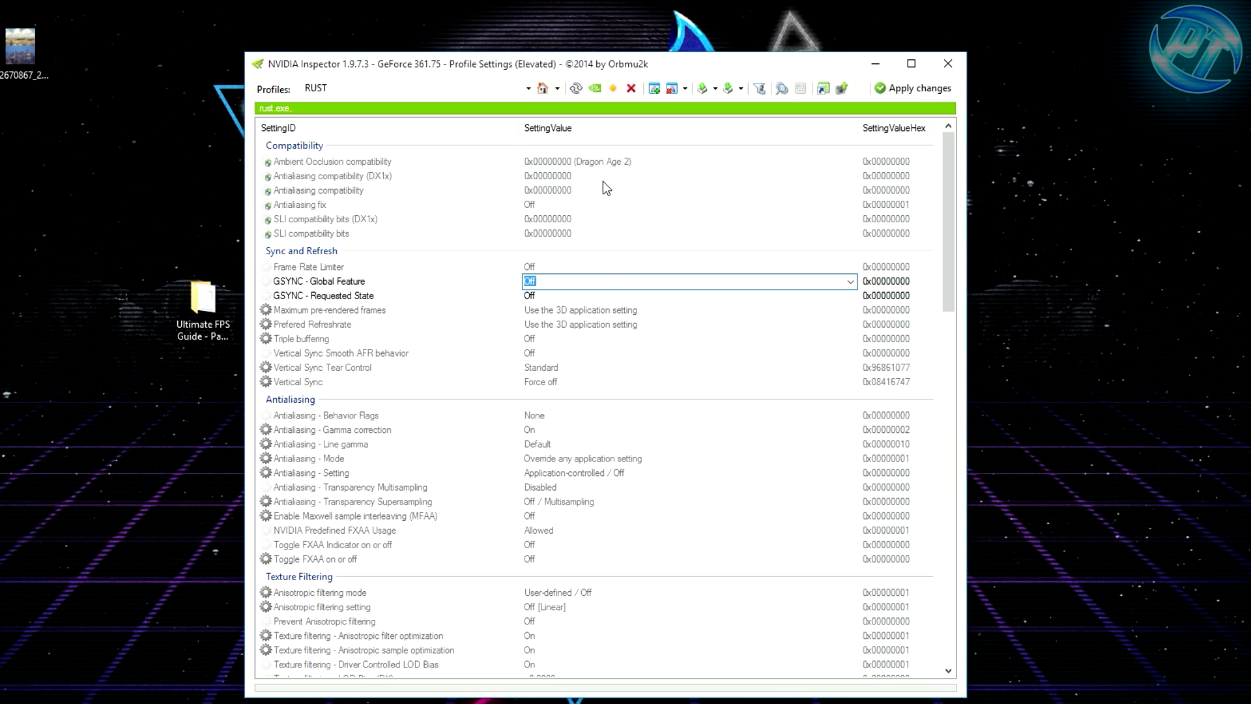
Apply the changes to the RUST profile and close Profile Settings.
{"action": "scroll", "coordinate": [566, 333], "scroll_direction": "down", "scroll_amount": 5}
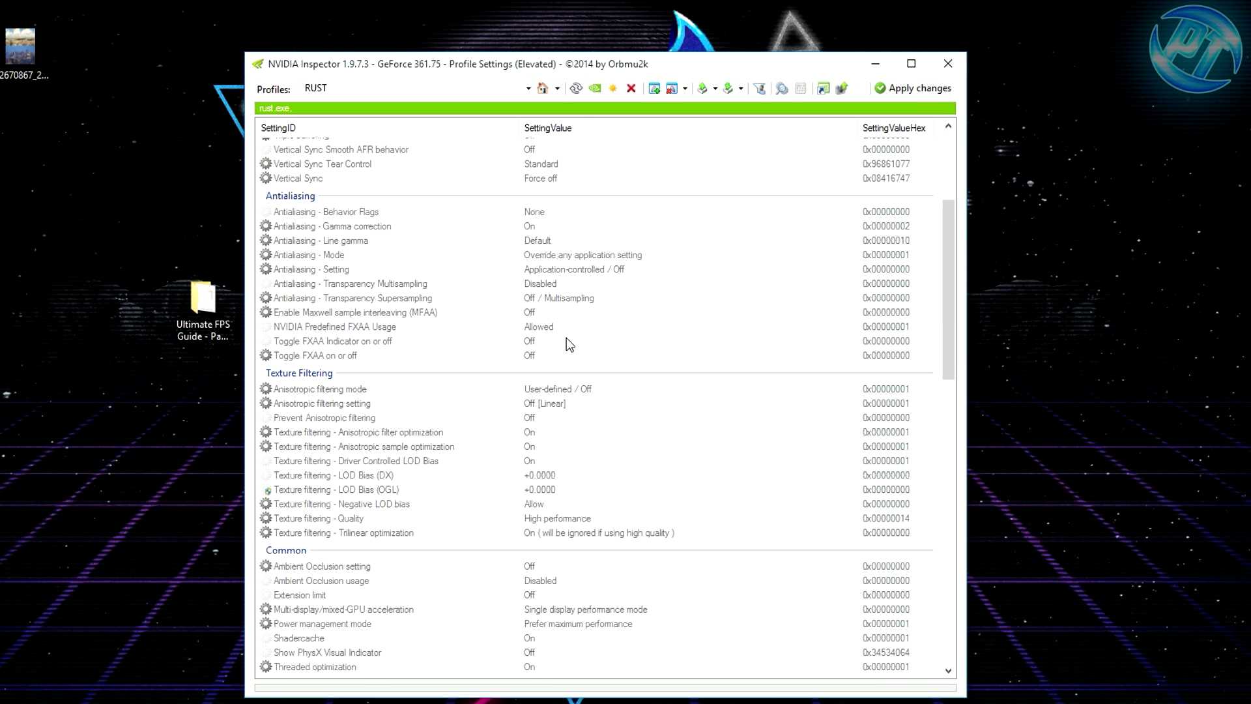
{"action": "scroll", "coordinate": [479, 310], "scroll_direction": "down", "scroll_amount": 2}
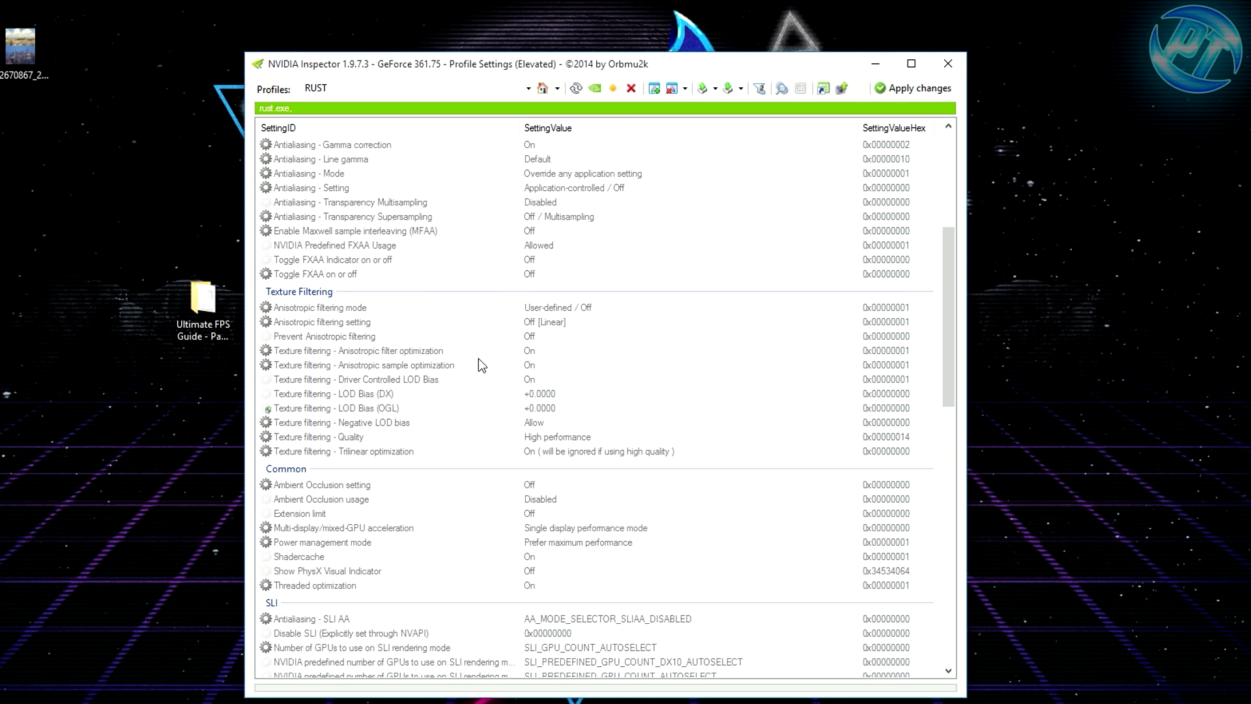
{"action": "scroll", "coordinate": [478, 359], "scroll_direction": "down", "scroll_amount": 6}
{"action": "scroll", "coordinate": [414, 451], "scroll_direction": "down", "scroll_amount": 9}
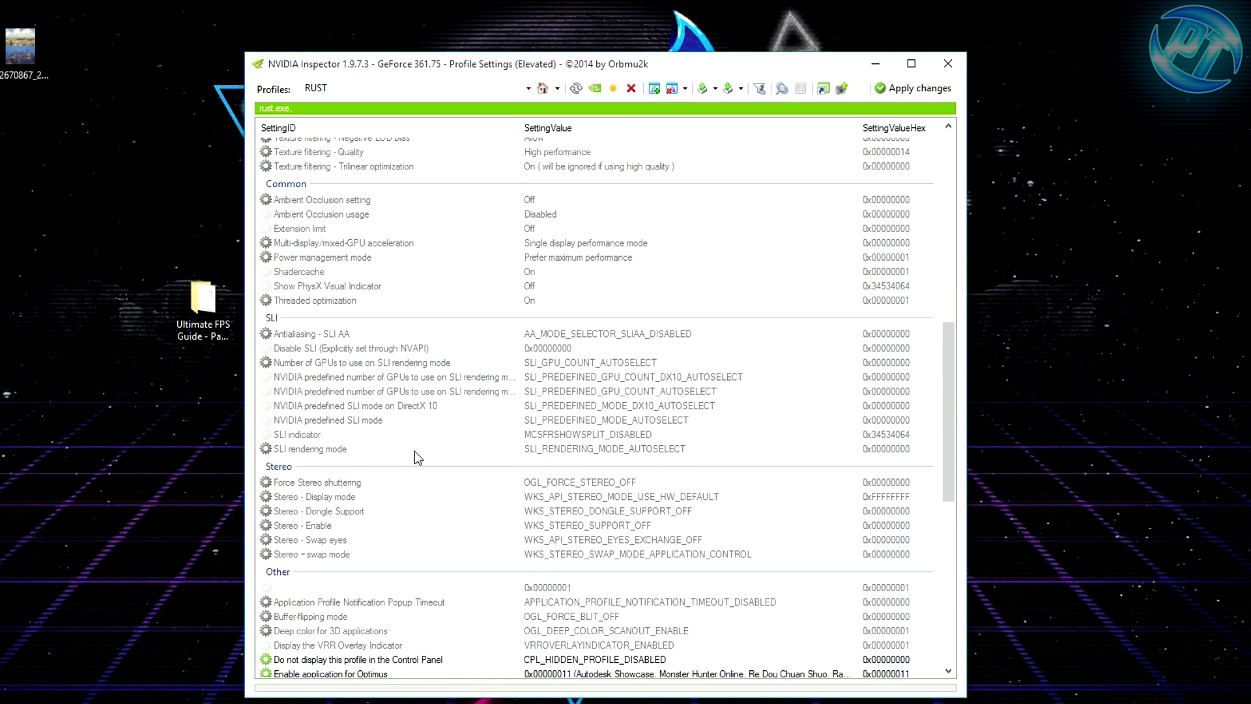
{"action": "scroll", "coordinate": [412, 456], "scroll_direction": "down", "scroll_amount": 4}
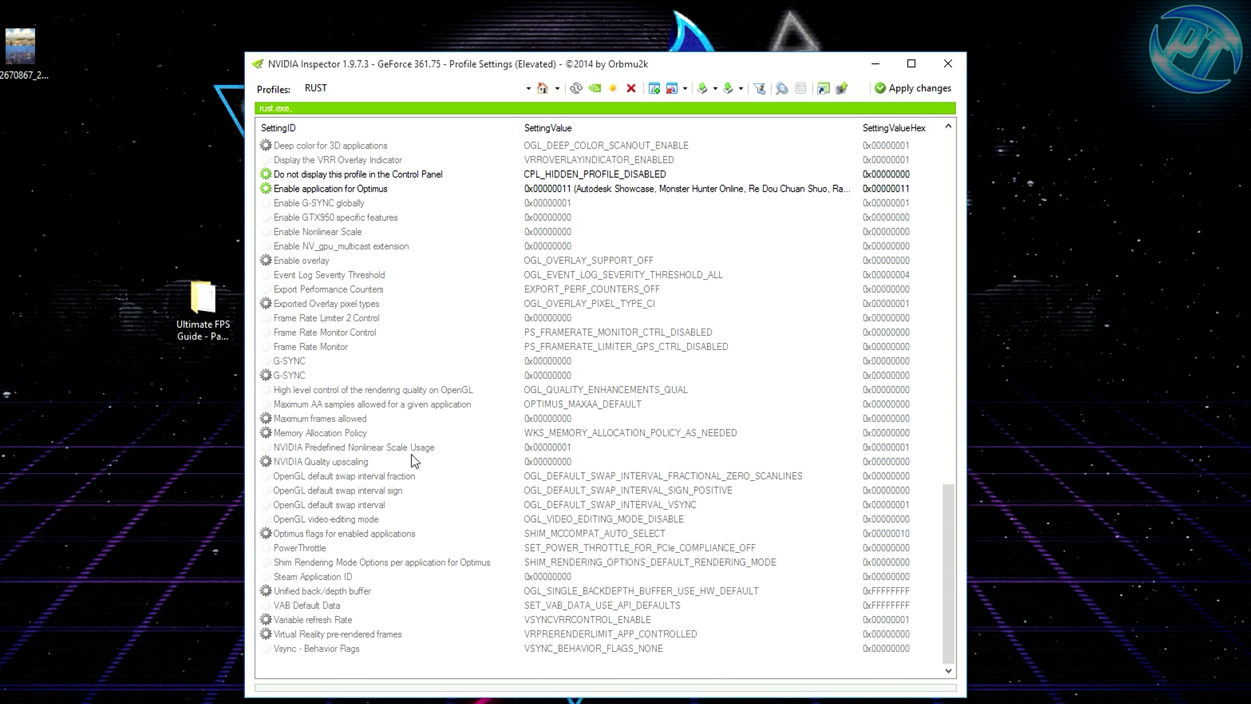
{"action": "left_click", "coordinate": [908, 91]}
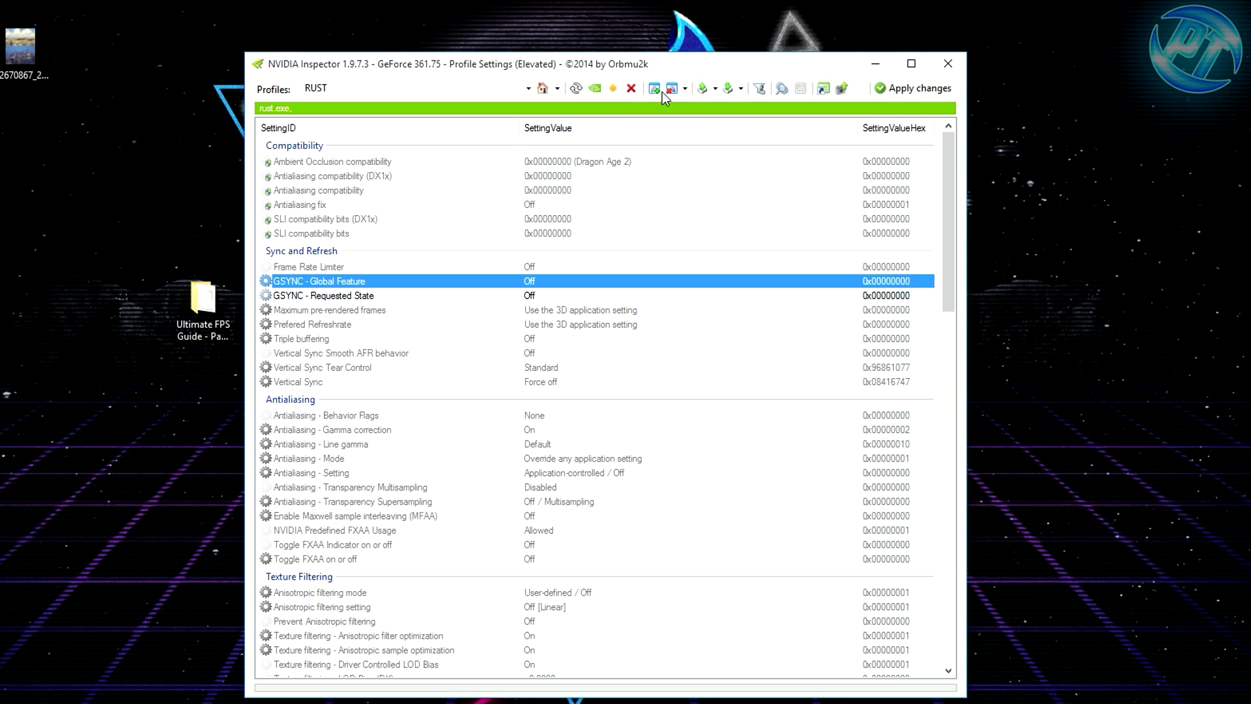
{"action": "left_click", "coordinate": [948, 63]}
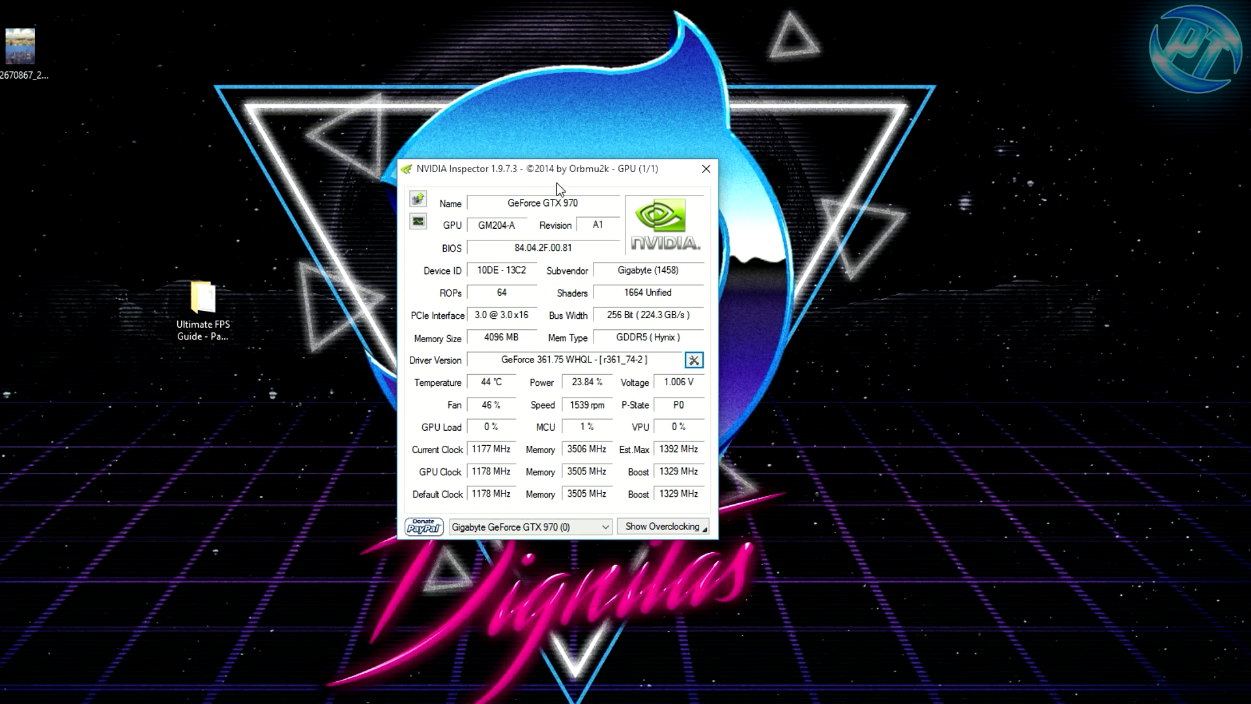
{"action": "left_click", "coordinate": [636, 531]}
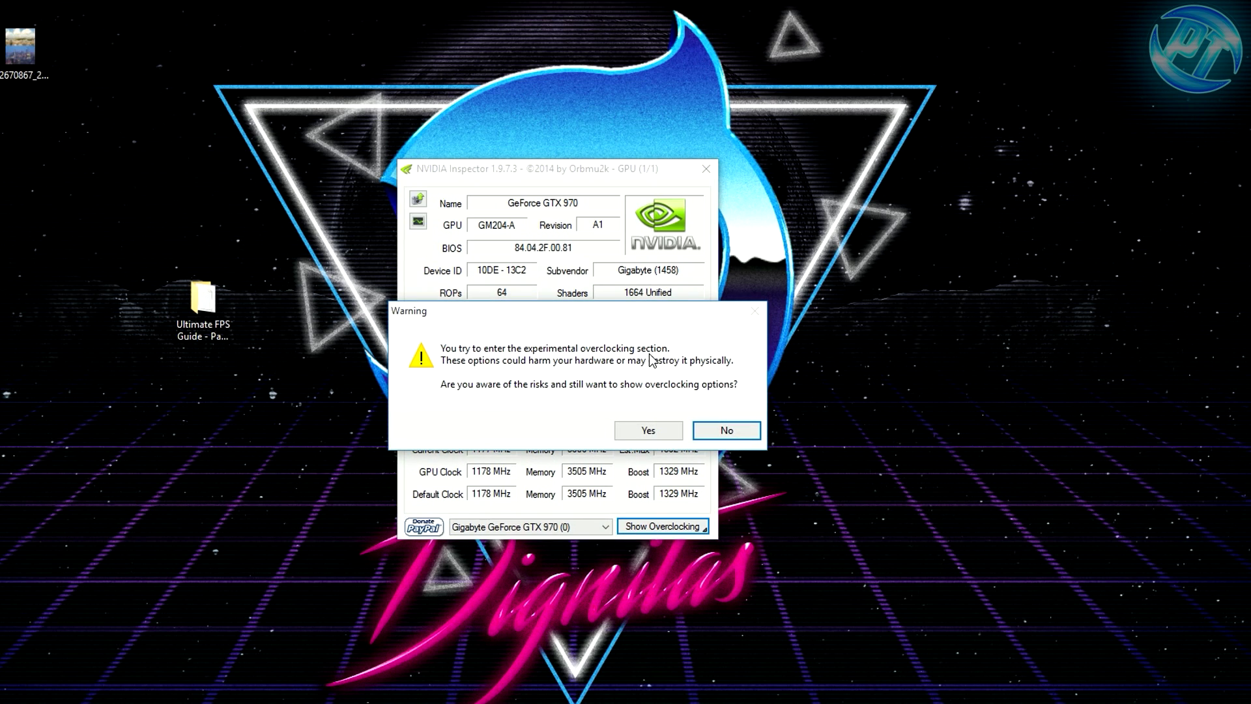
Accept the overclocking warning and set the fan to a fixed 100 % speed.
{"action": "left_click", "coordinate": [641, 429]}
{"action": "left_click_drag", "start_coordinate": [780, 172], "coordinate": [493, 137]}
{"action": "left_click", "coordinate": [448, 465]}
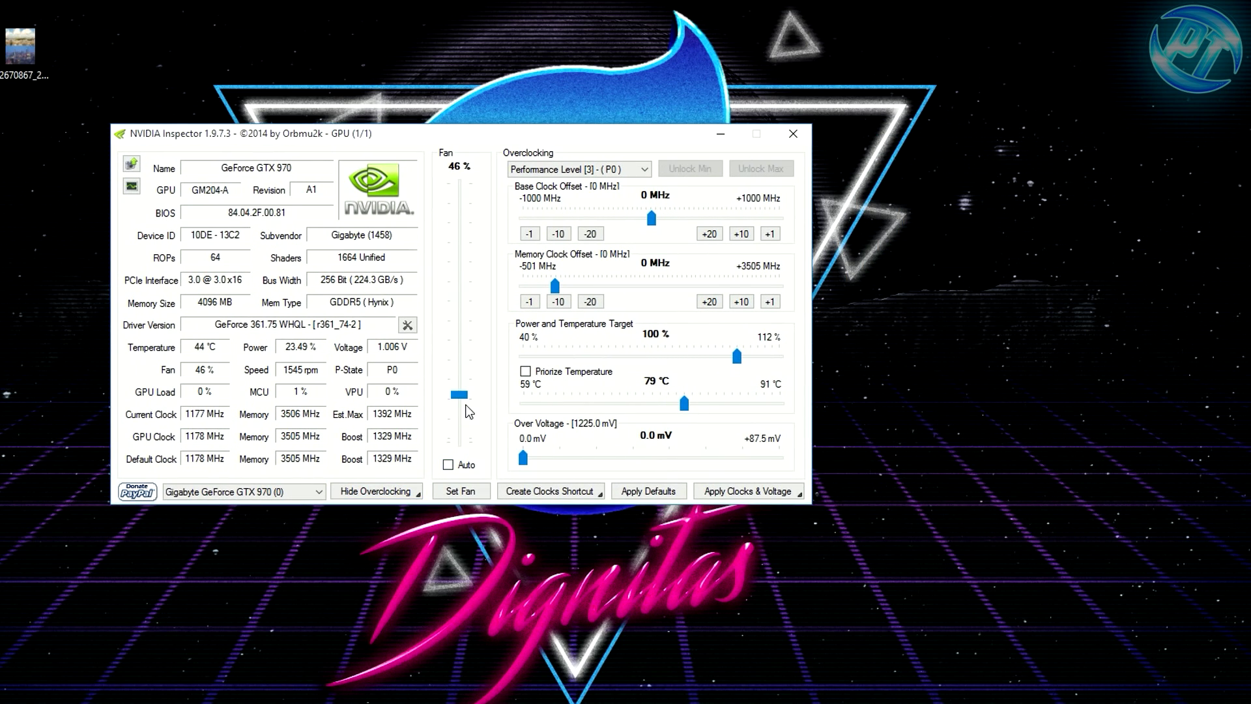
{"action": "left_click_drag", "start_coordinate": [463, 395], "coordinate": [469, 173]}
{"action": "left_click", "coordinate": [471, 492]}
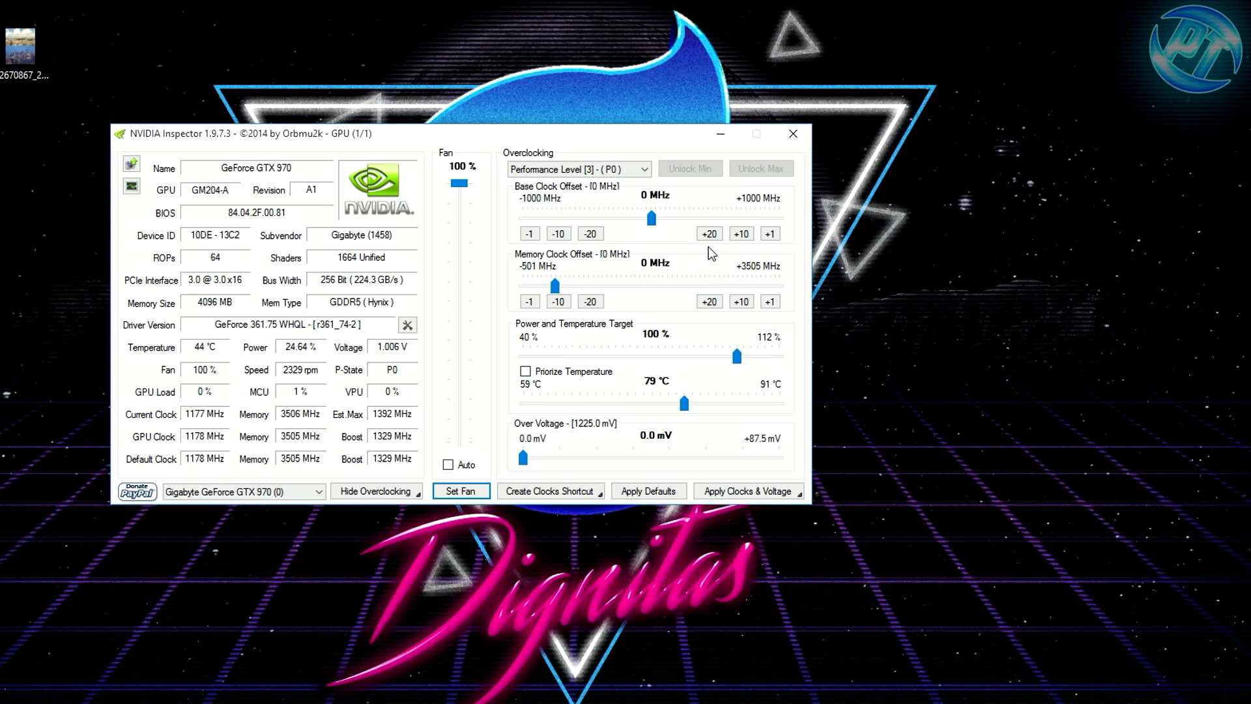
Raise the base clock offset to +70 MHz and the memory clock offset, apply them, and close Inspector.
{"action": "left_click", "coordinate": [741, 235]}
{"action": "left_click", "coordinate": [740, 236]}
{"action": "left_click", "coordinate": [741, 236]}
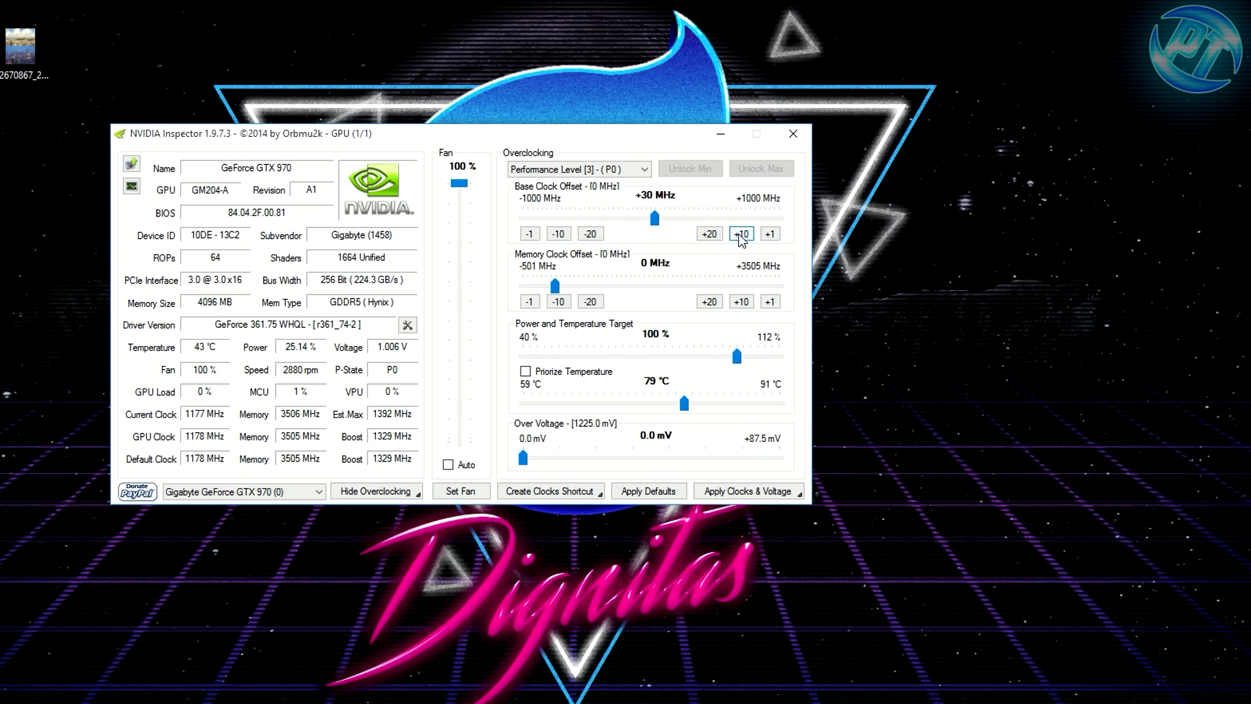
{"action": "left_click", "coordinate": [739, 234]}
{"action": "left_click", "coordinate": [740, 234]}
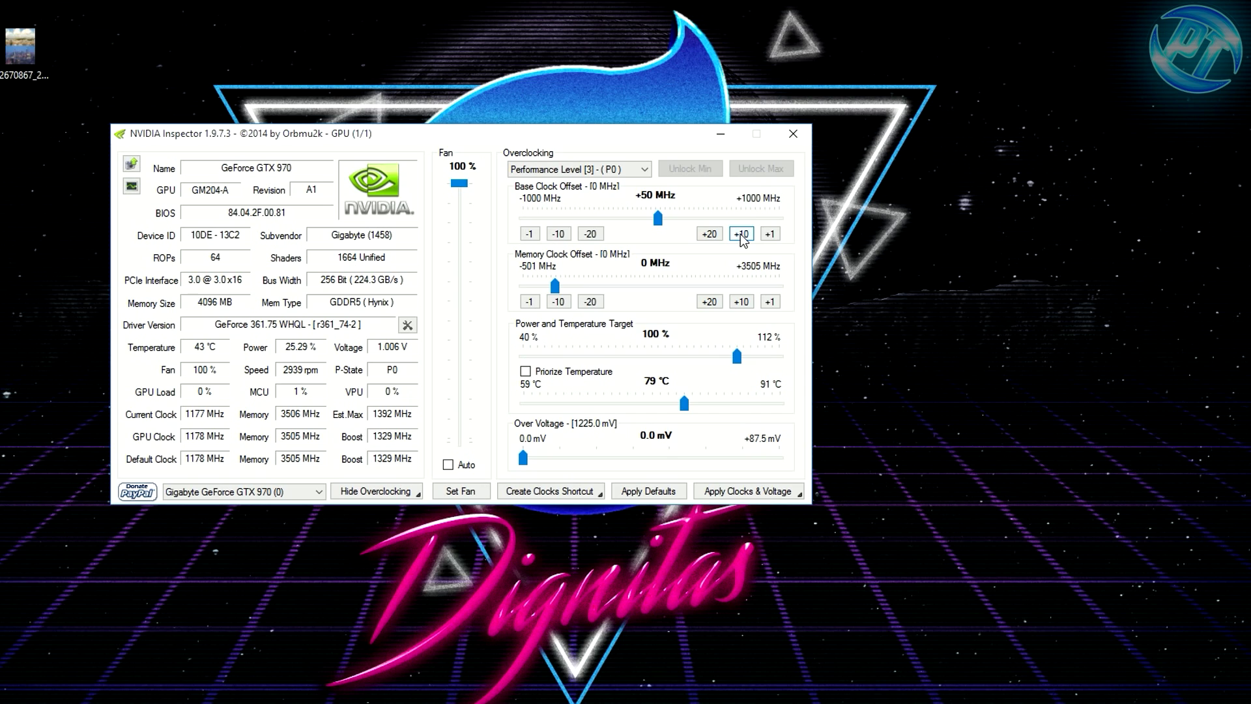
{"action": "left_click", "coordinate": [743, 303]}
{"action": "left_click", "coordinate": [744, 303]}
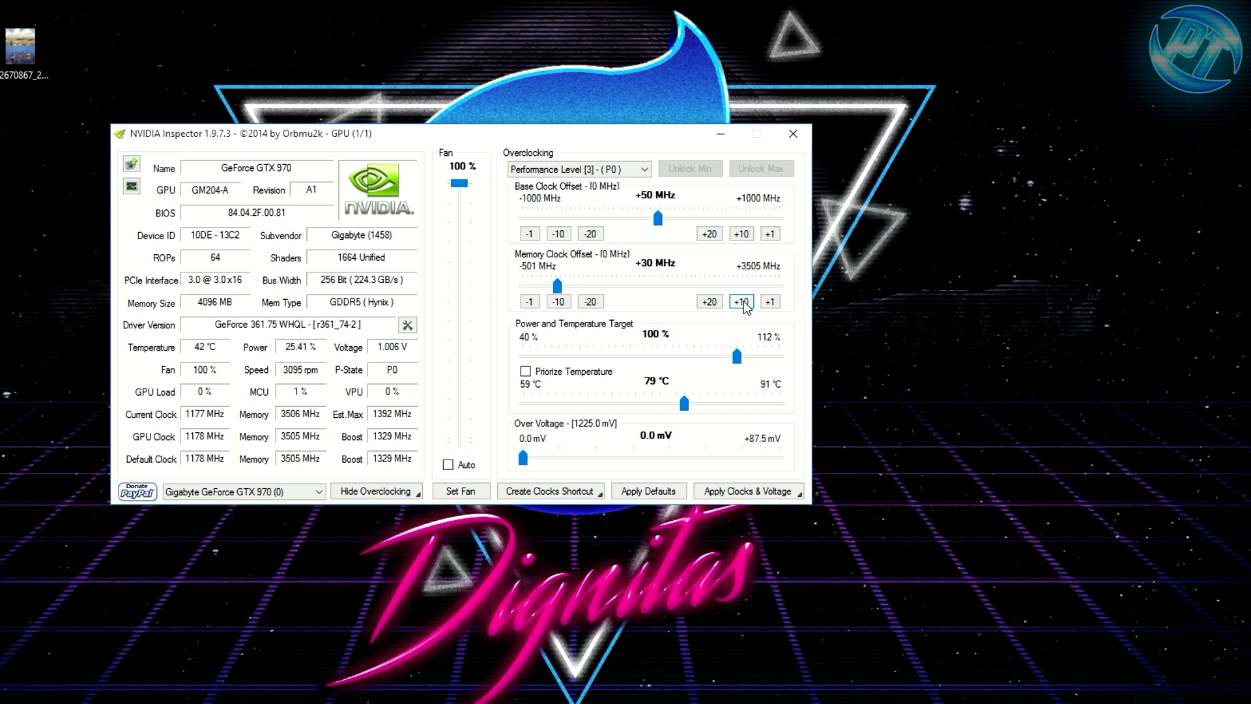
{"action": "left_click", "coordinate": [741, 236]}
{"action": "left_click", "coordinate": [741, 235]}
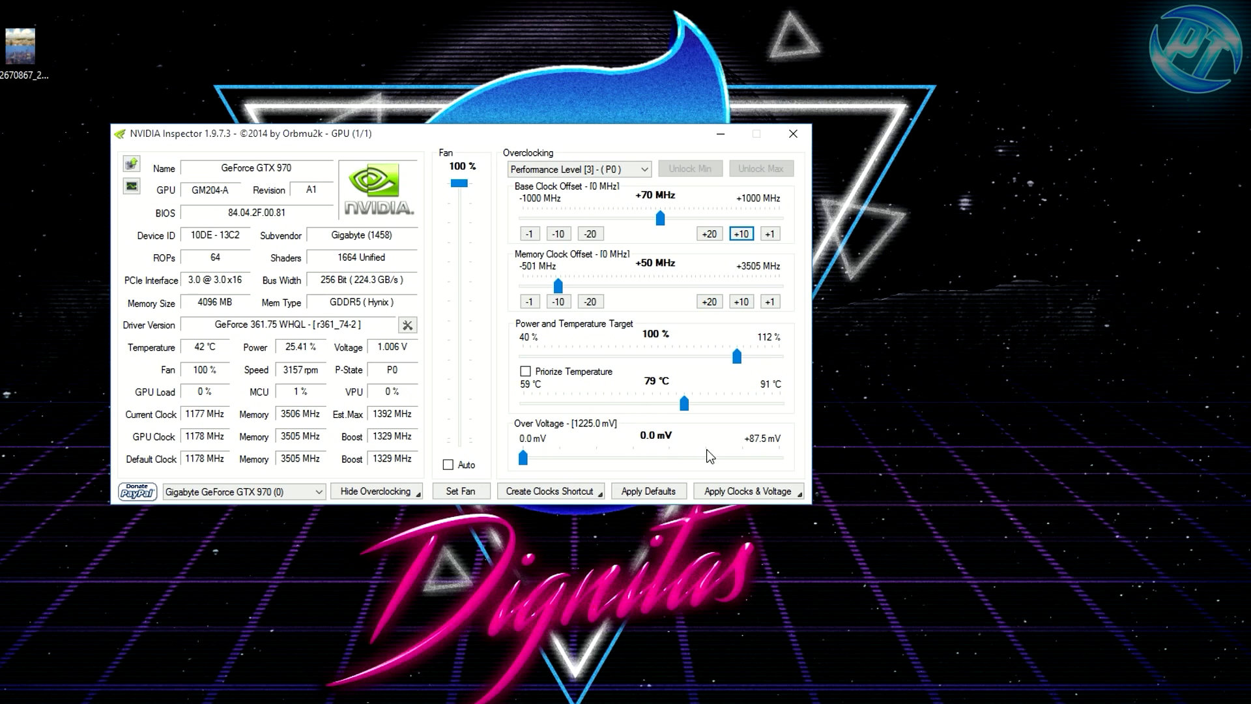
{"action": "left_click", "coordinate": [734, 493]}
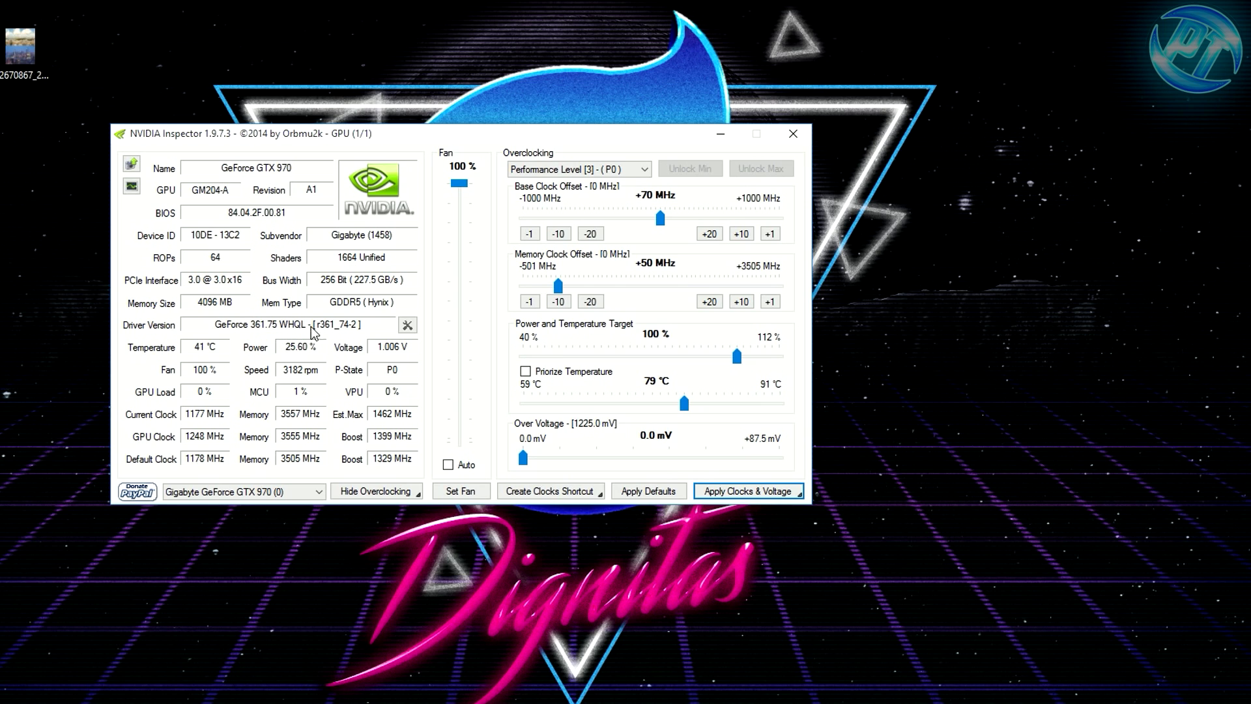
{"action": "left_click", "coordinate": [792, 141]}
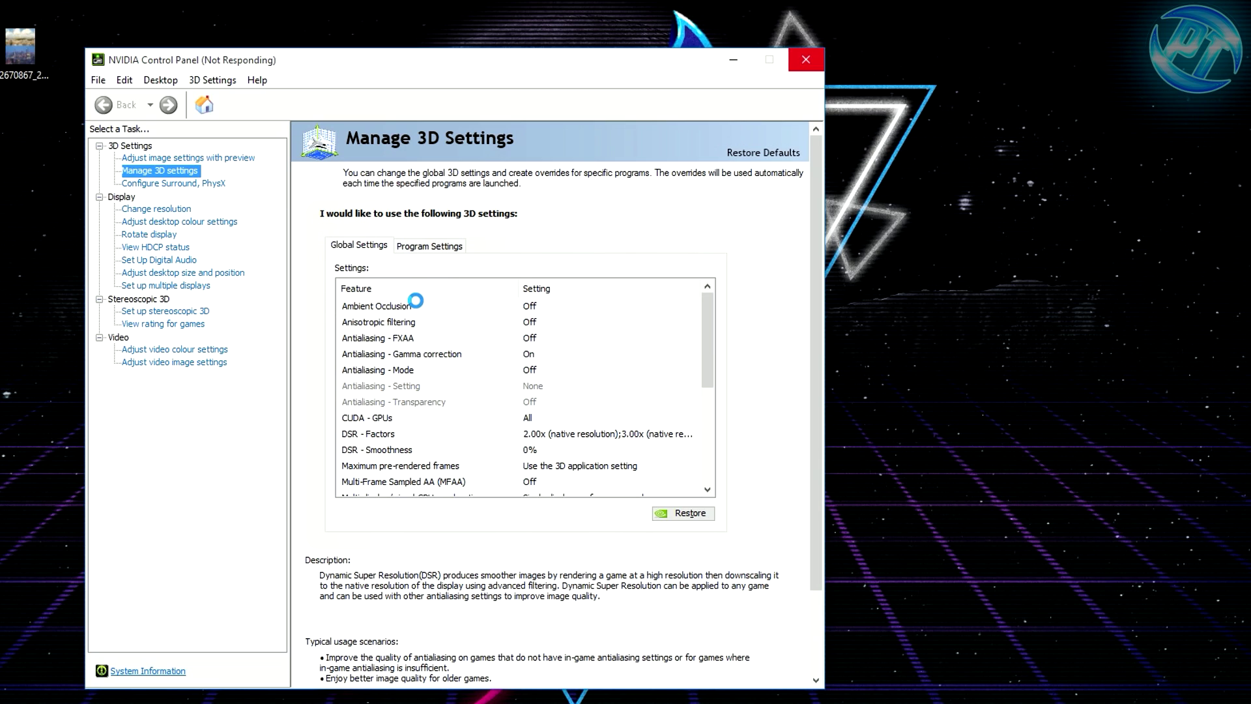
Turn DSR - Factors Off by unticking the 2.00x, 3.00x and 4.00x factors.
{"action": "left_click", "coordinate": [564, 432]}
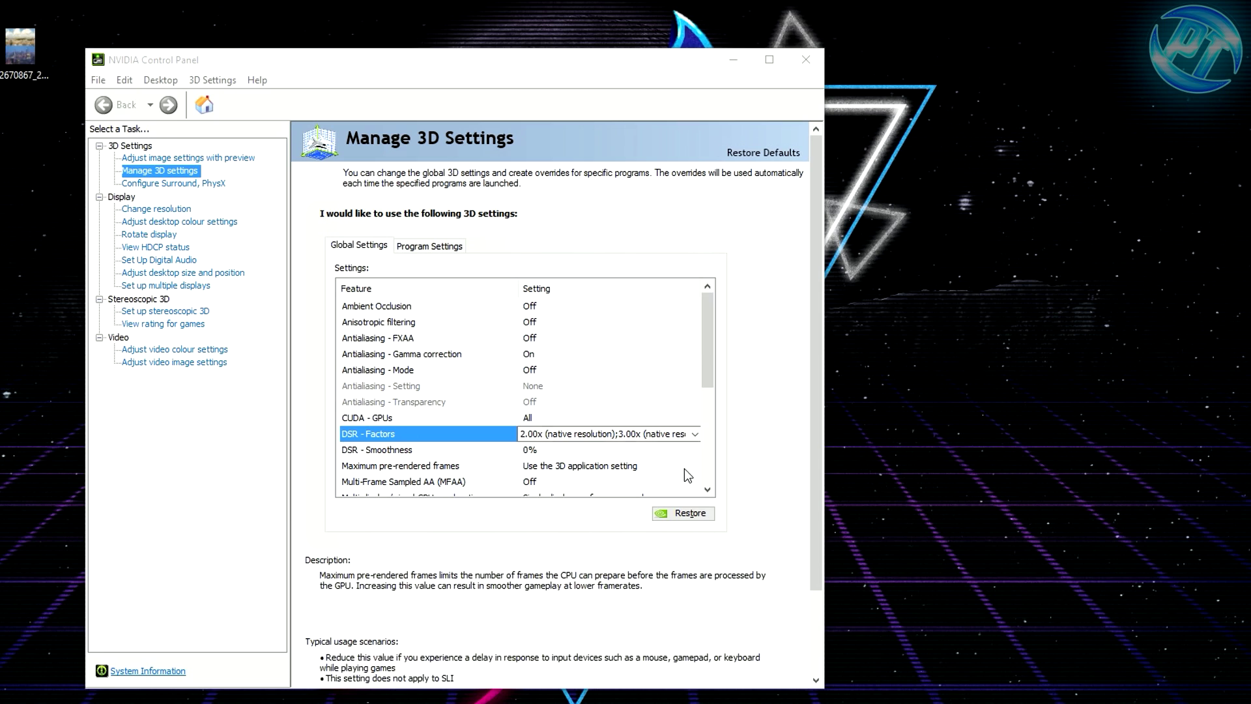
{"action": "left_click", "coordinate": [692, 436]}
{"action": "scroll", "coordinate": [587, 485], "scroll_direction": "down", "scroll_amount": 1}
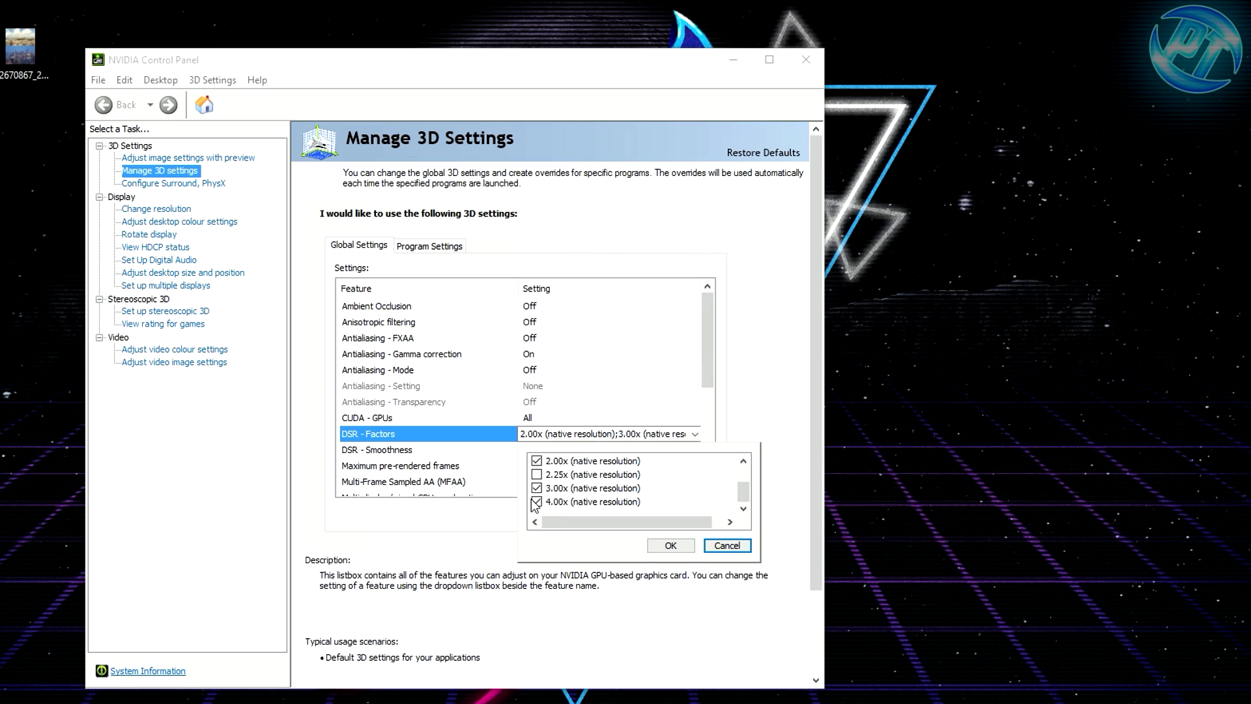
{"action": "left_click", "coordinate": [537, 502]}
{"action": "left_click", "coordinate": [536, 461]}
{"action": "left_click", "coordinate": [537, 488]}
{"action": "scroll", "coordinate": [586, 485], "scroll_direction": "up", "scroll_amount": 1}
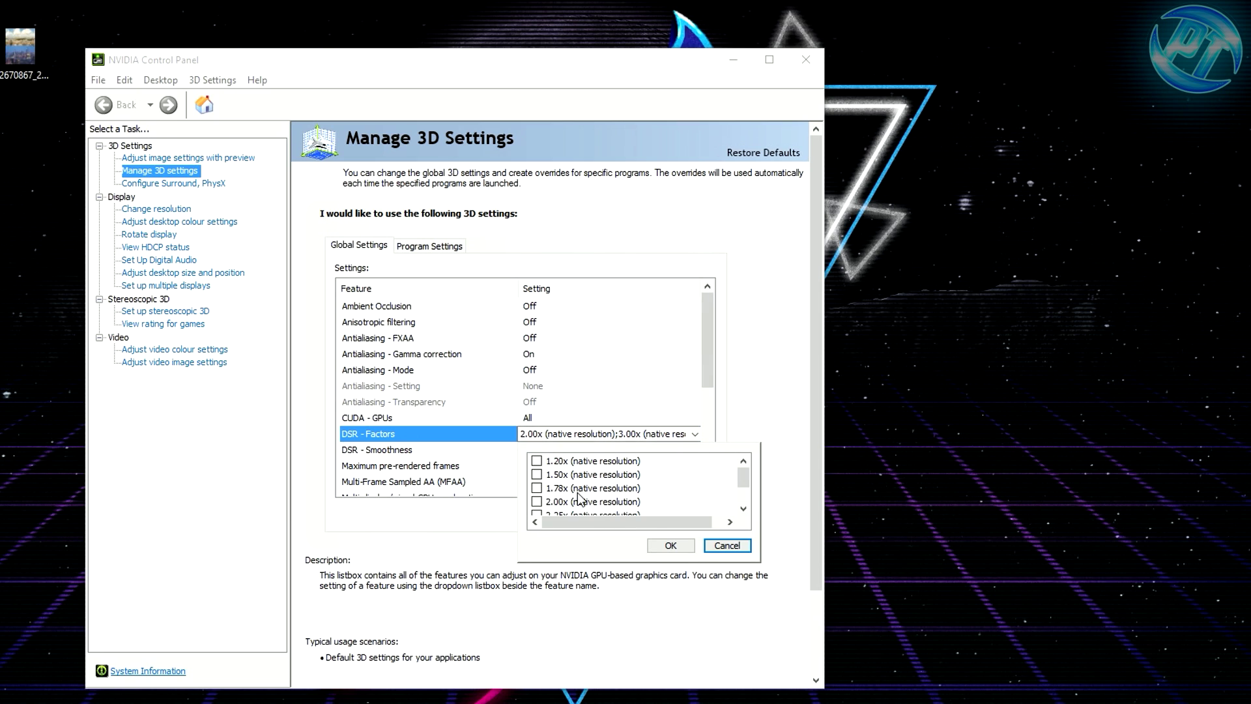
{"action": "left_click", "coordinate": [671, 545]}
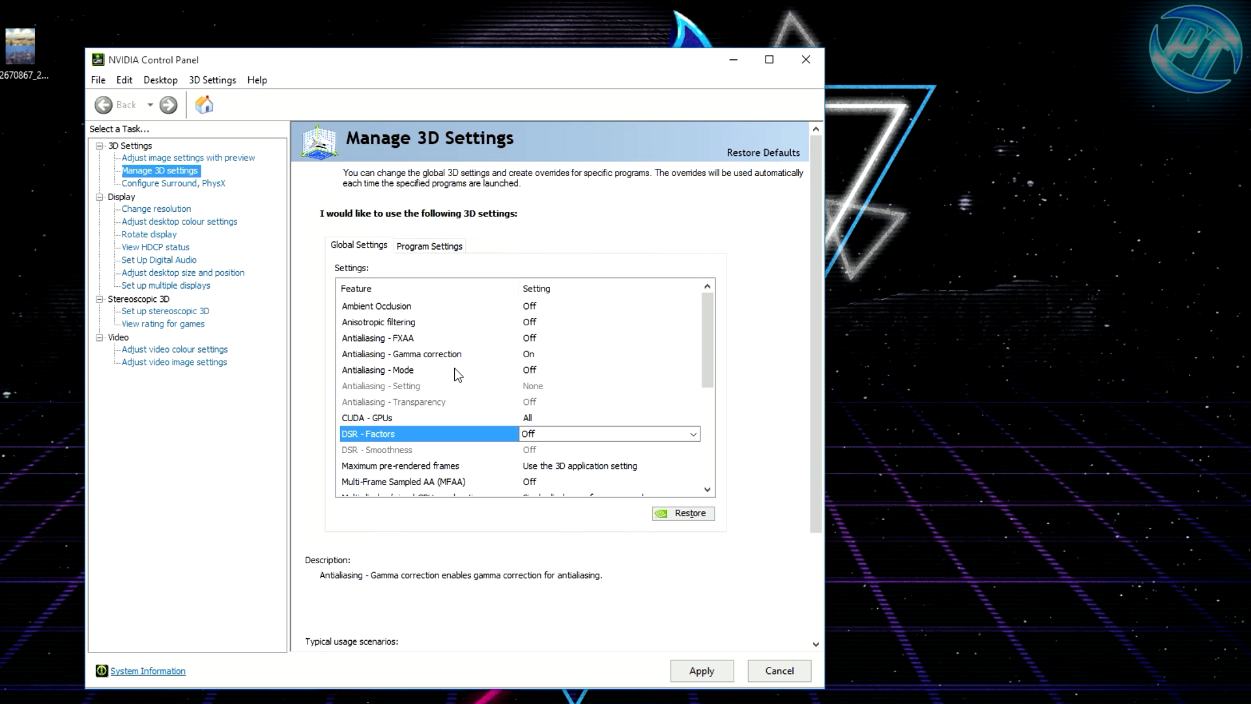
Set Single display performance mode, Prefer maximum performance power and Highest available refresh rate.
{"action": "scroll", "coordinate": [417, 378], "scroll_direction": "down", "scroll_amount": 2}
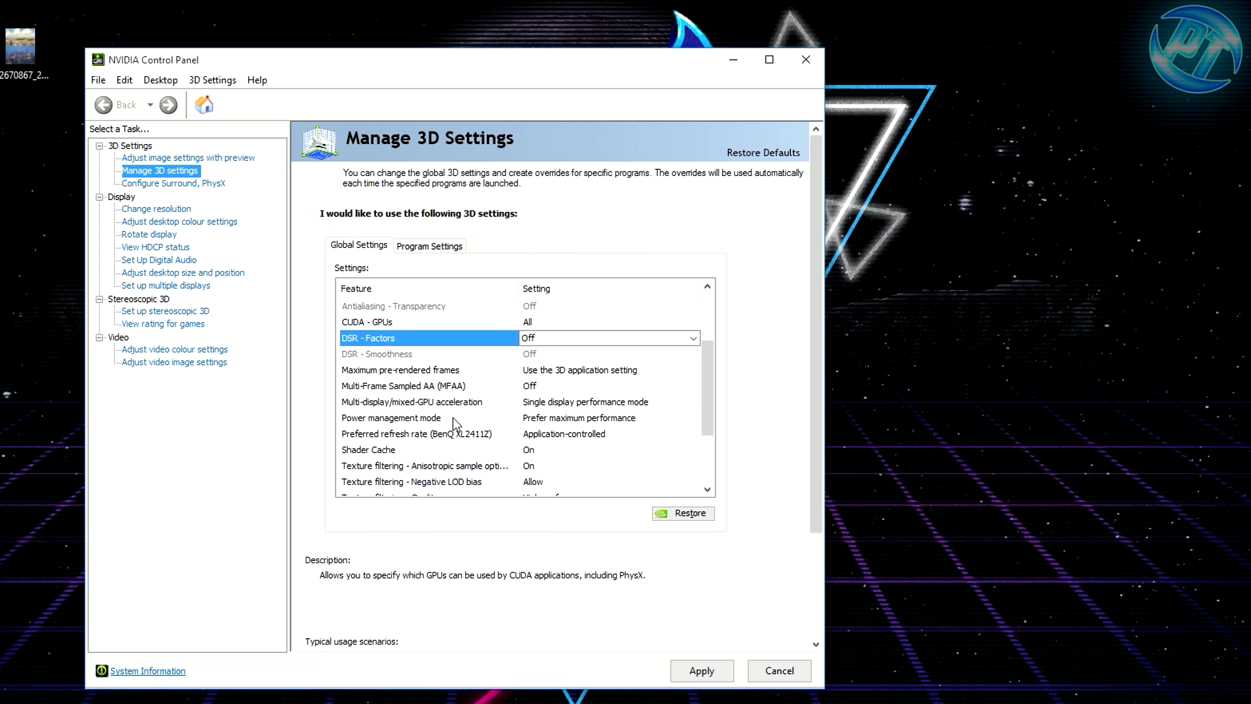
{"action": "left_click", "coordinate": [551, 402]}
{"action": "left_click", "coordinate": [580, 402]}
{"action": "left_click", "coordinate": [570, 430]}
{"action": "left_click", "coordinate": [567, 418]}
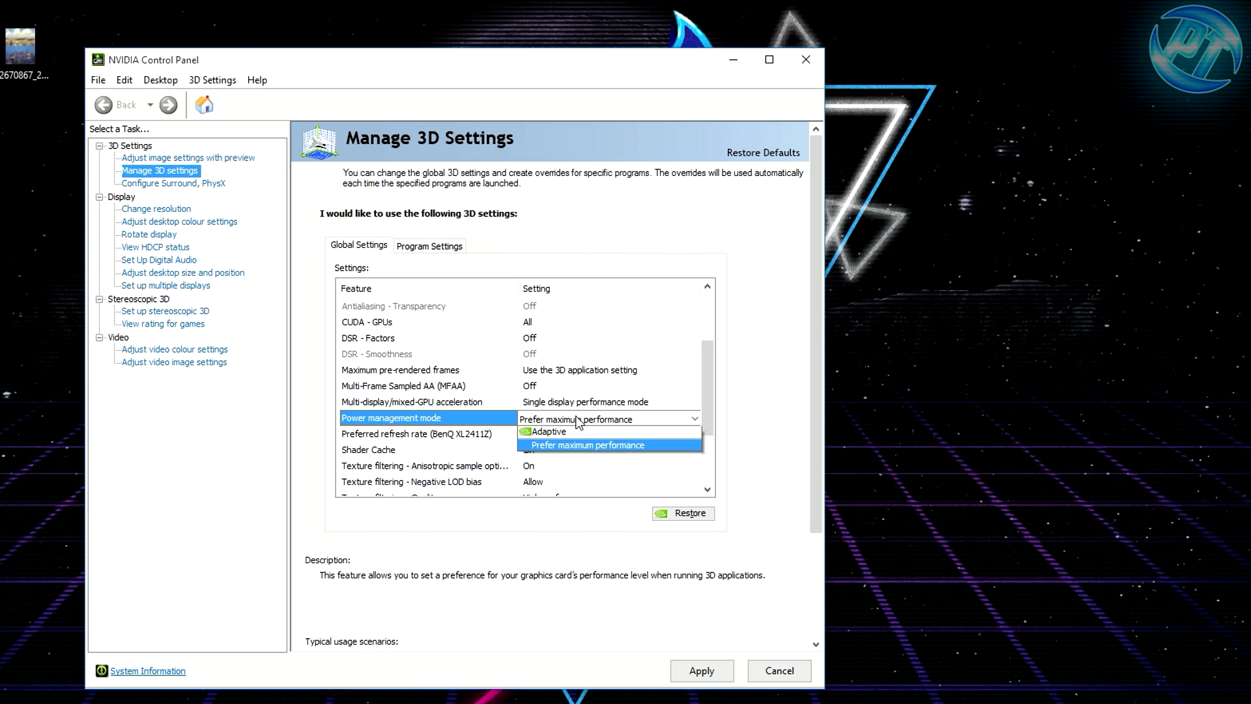
{"action": "left_click", "coordinate": [567, 450]}
{"action": "left_click", "coordinate": [564, 434]}
{"action": "left_click", "coordinate": [564, 436]}
{"action": "left_click", "coordinate": [565, 449]}
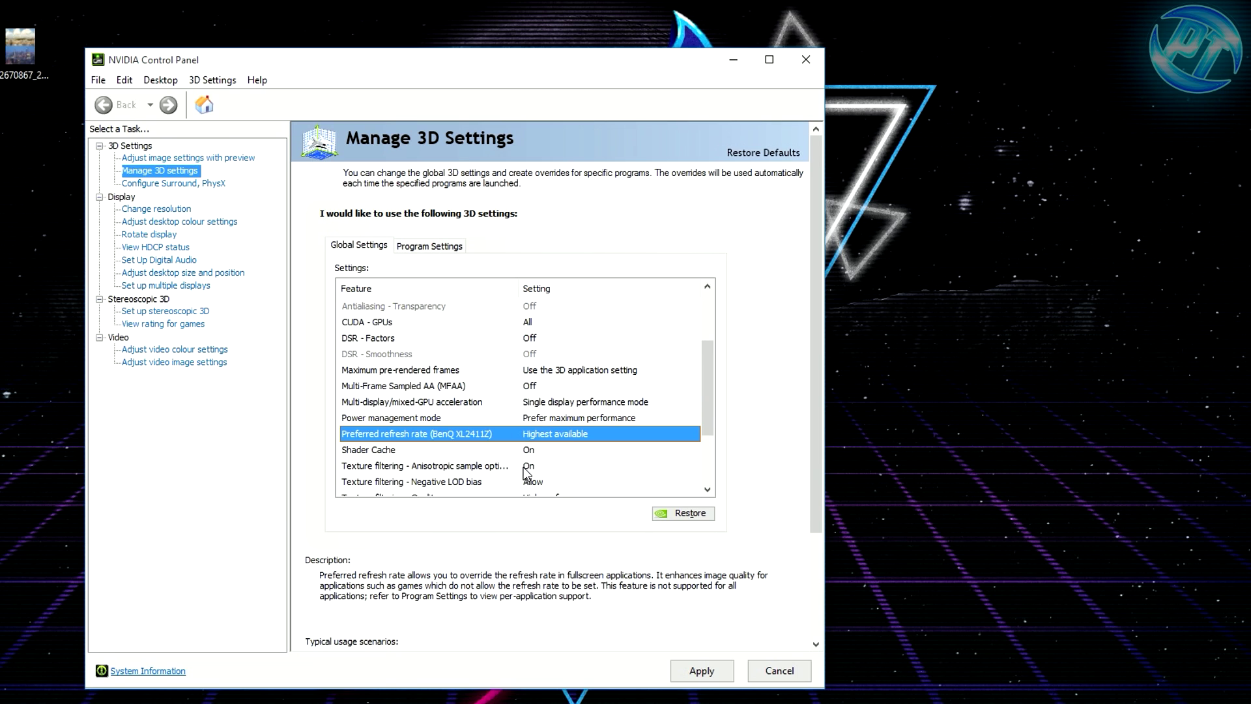
{"action": "scroll", "coordinate": [527, 471], "scroll_direction": "down", "scroll_amount": 2}
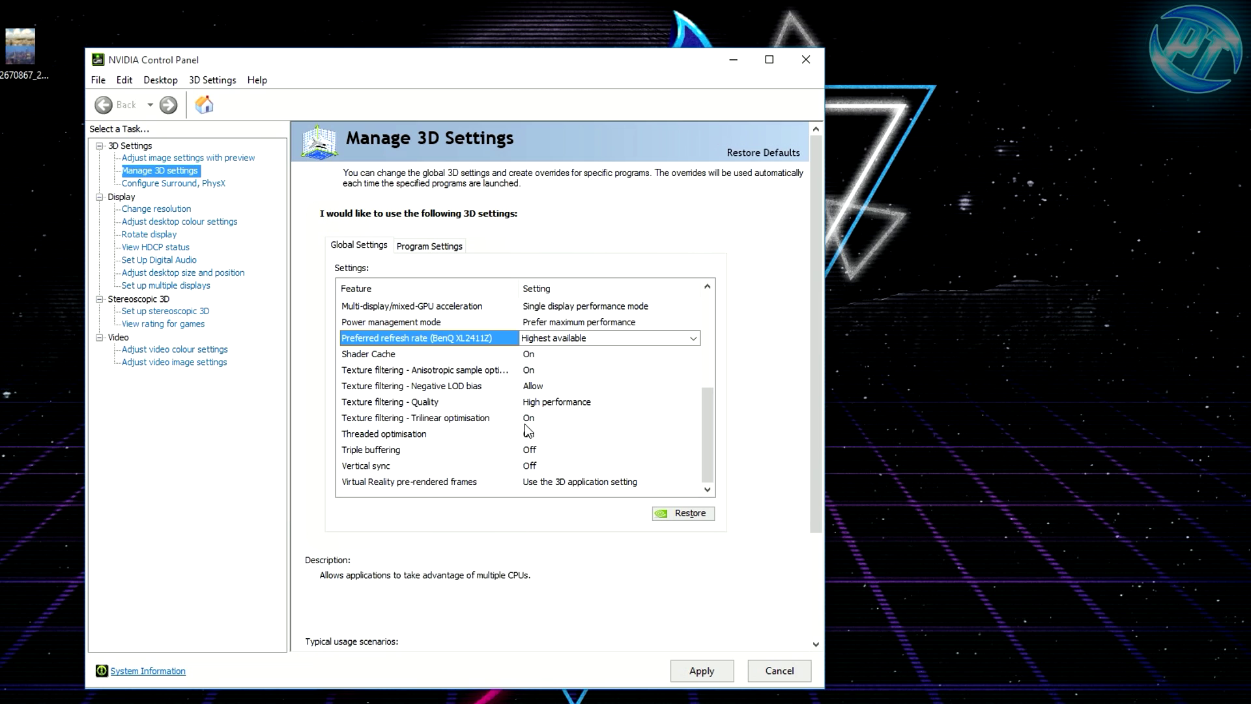
{"action": "scroll", "coordinate": [559, 322], "scroll_direction": "up", "scroll_amount": 5}
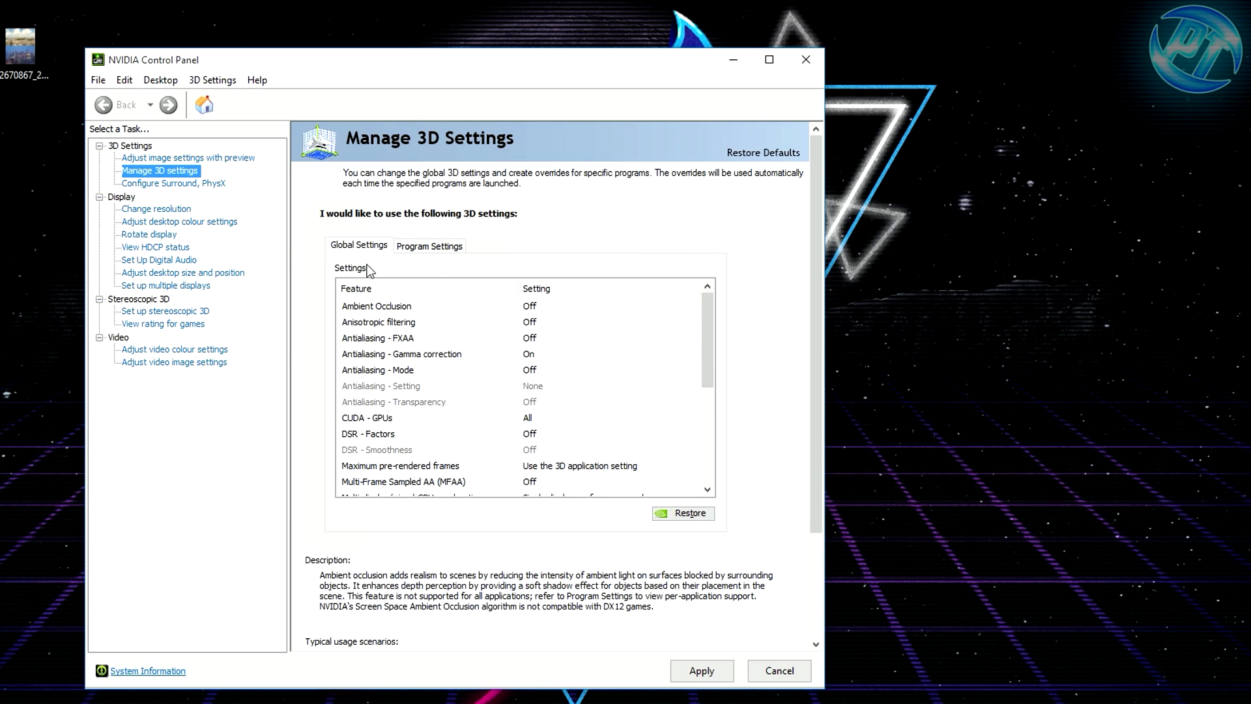
{"action": "left_click", "coordinate": [162, 211]}
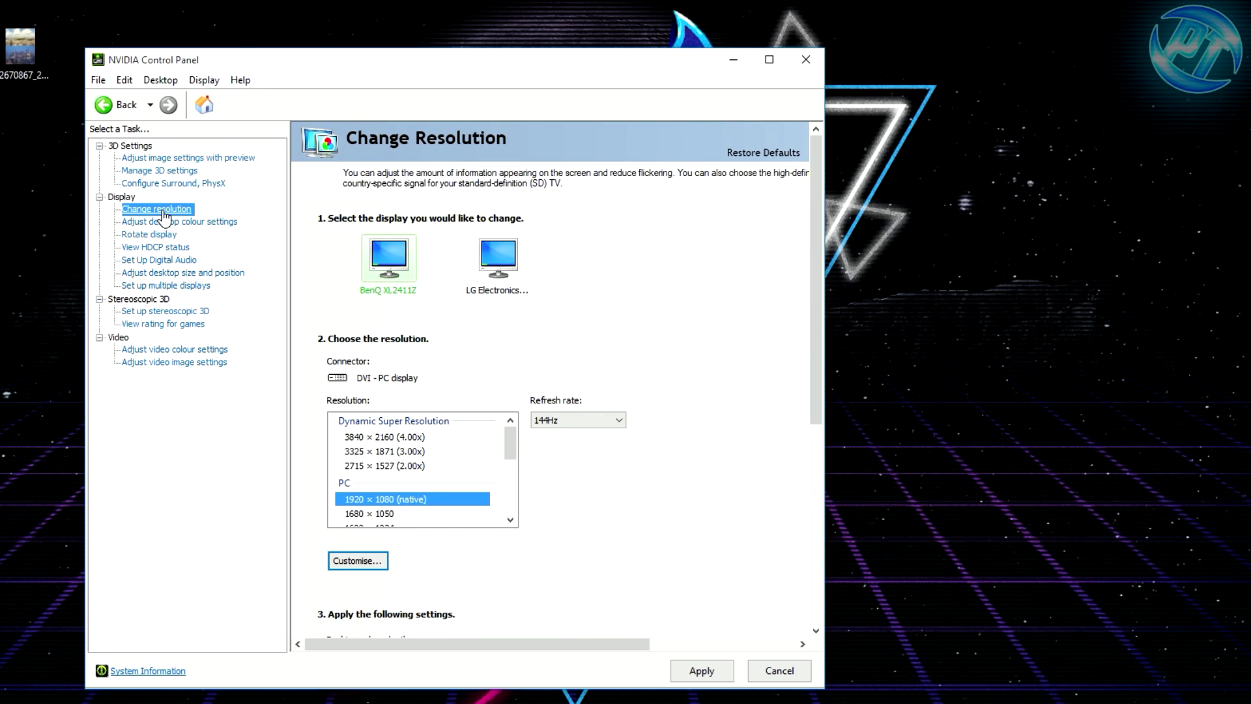
Keep the display refresh rate at 144Hz on the Change Resolution page.
{"action": "scroll", "coordinate": [473, 456], "scroll_direction": "down", "scroll_amount": 3}
{"action": "left_click", "coordinate": [560, 422]}
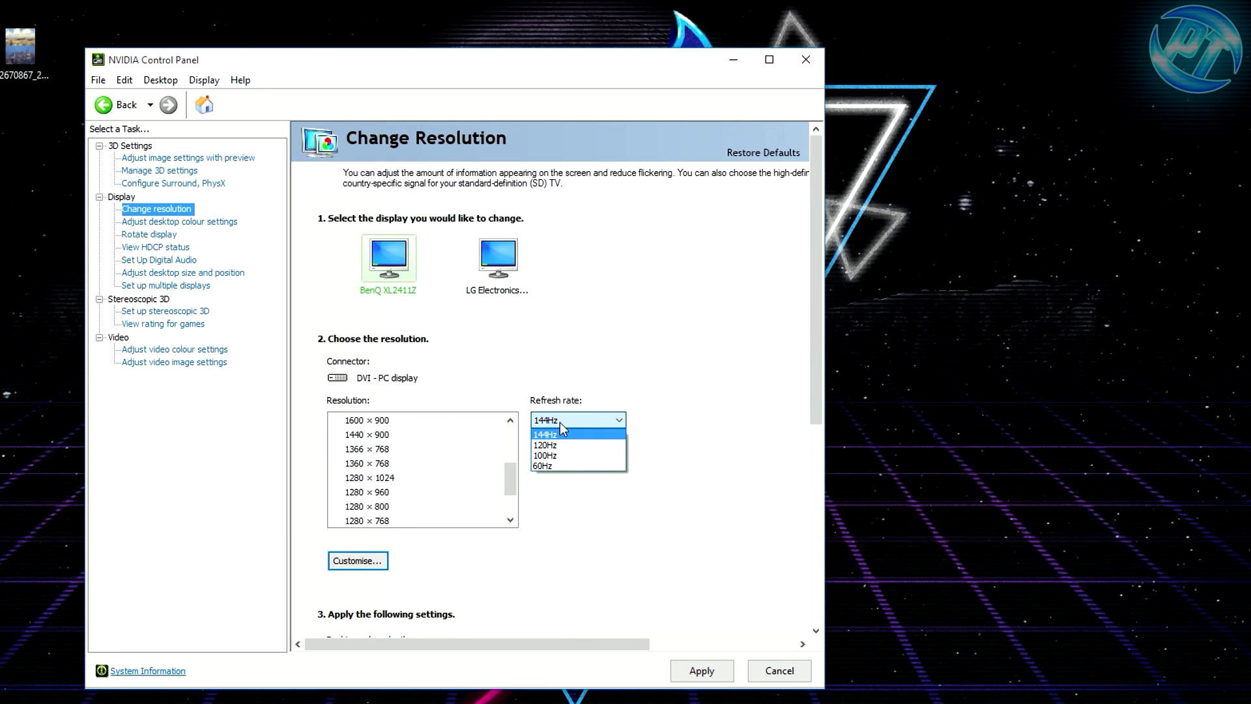
{"action": "left_click", "coordinate": [574, 432]}
{"action": "scroll", "coordinate": [623, 472], "scroll_direction": "down", "scroll_amount": 5}
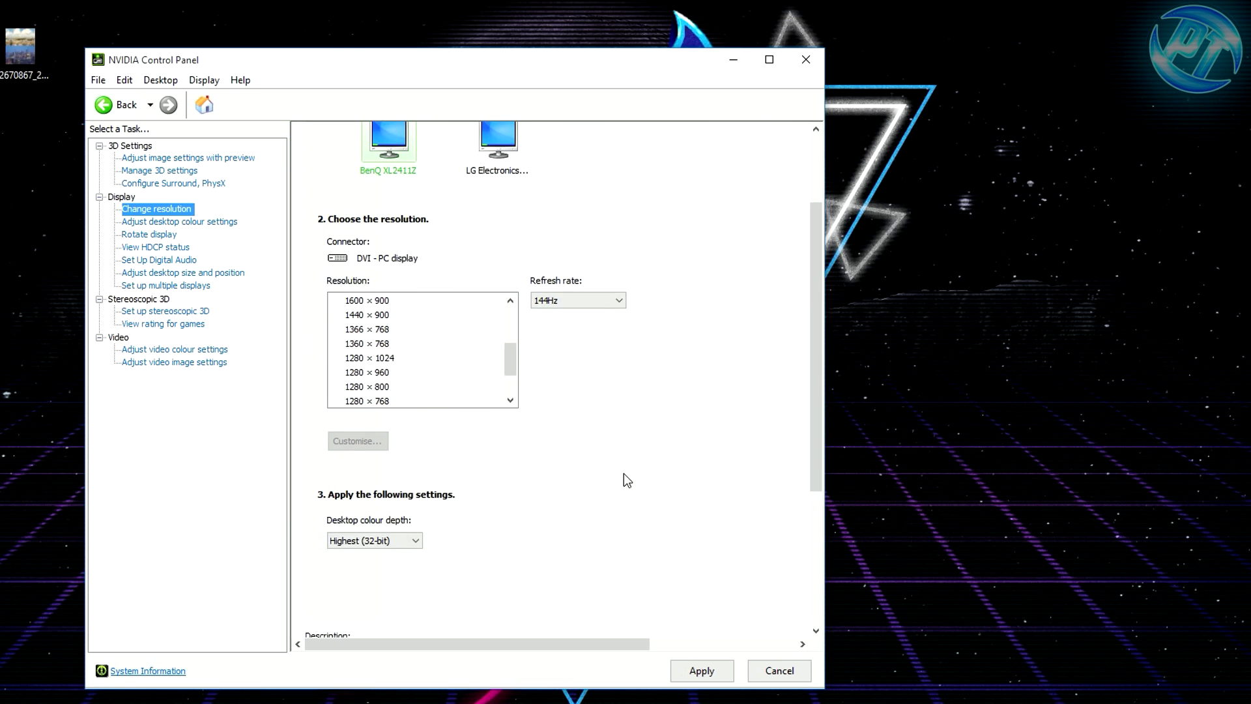
{"action": "scroll", "coordinate": [557, 476], "scroll_direction": "up", "scroll_amount": 4}
{"action": "scroll", "coordinate": [553, 475], "scroll_direction": "up", "scroll_amount": 2}
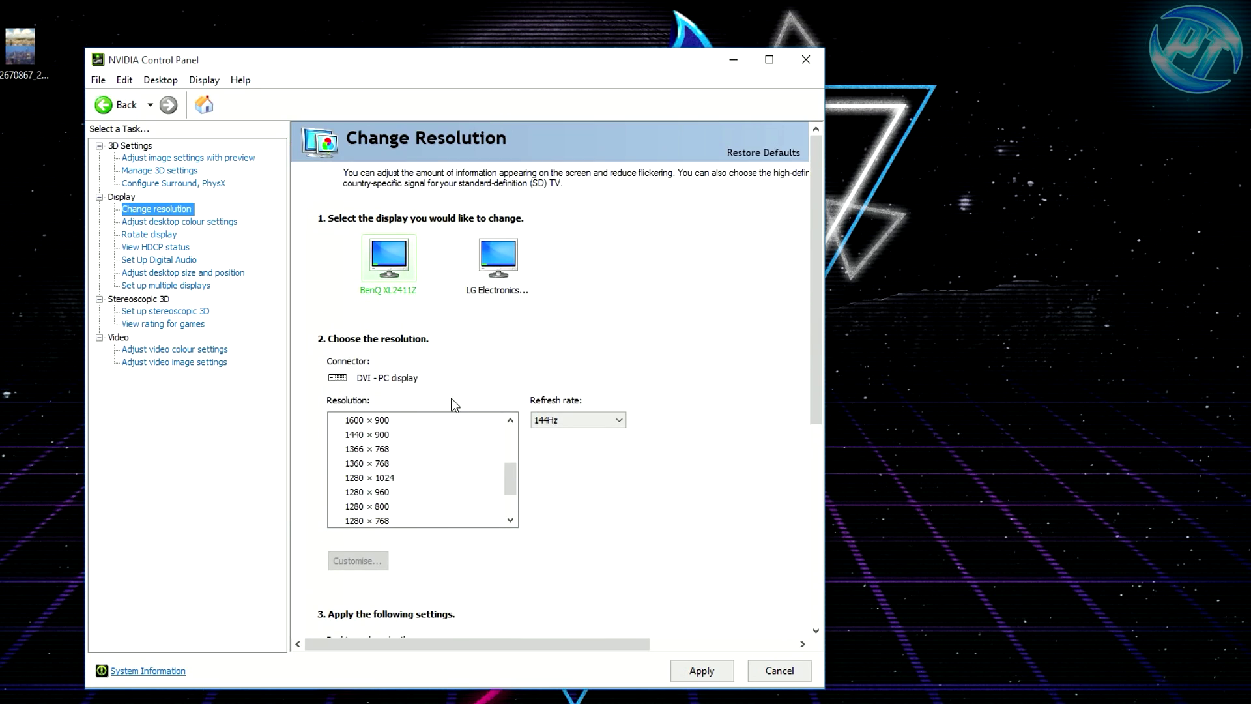
Apply image settings emphasising Performance, keep them, then switch to advanced 3D image settings and apply.
{"action": "left_click", "coordinate": [218, 159]}
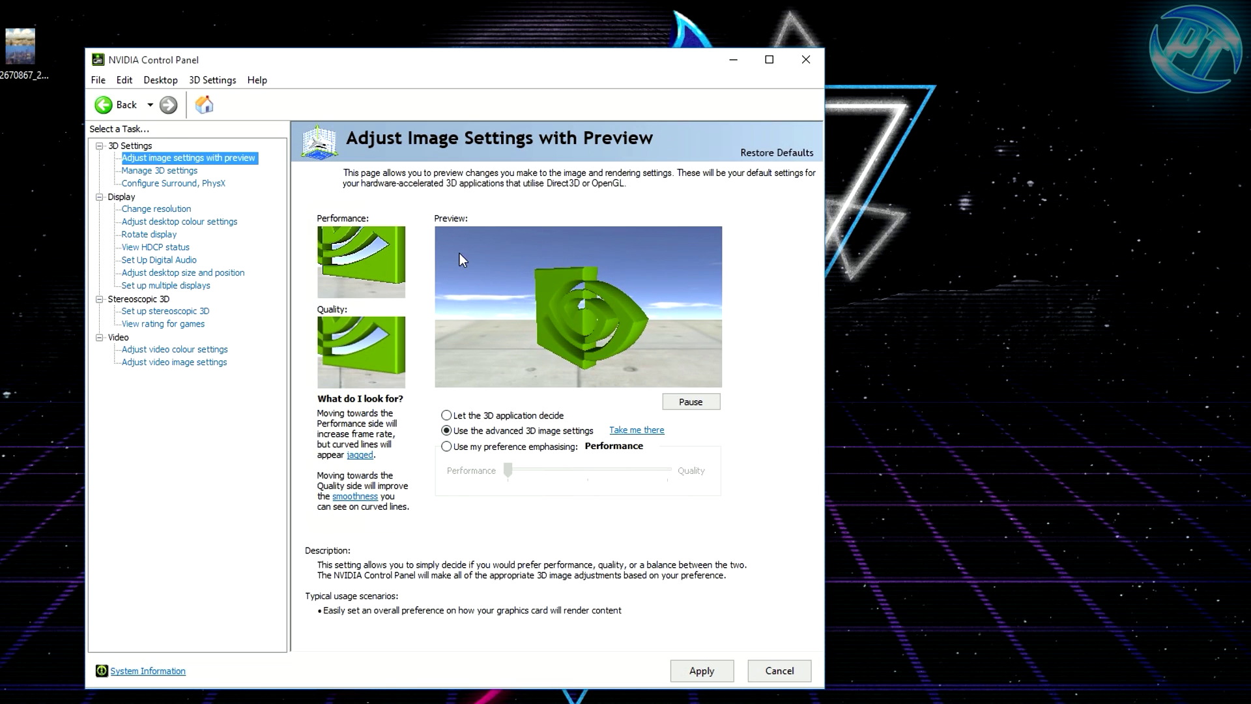
{"action": "left_click", "coordinate": [448, 447]}
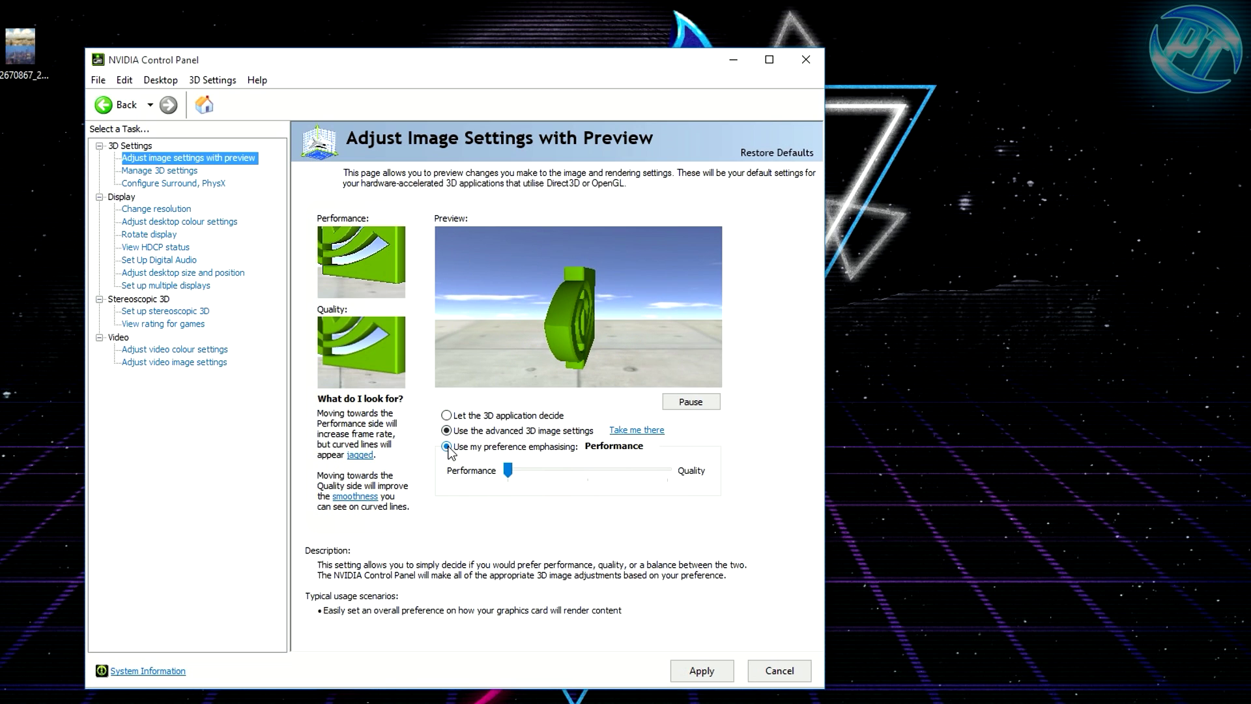
{"action": "left_click_drag", "start_coordinate": [582, 479], "coordinate": [509, 488]}
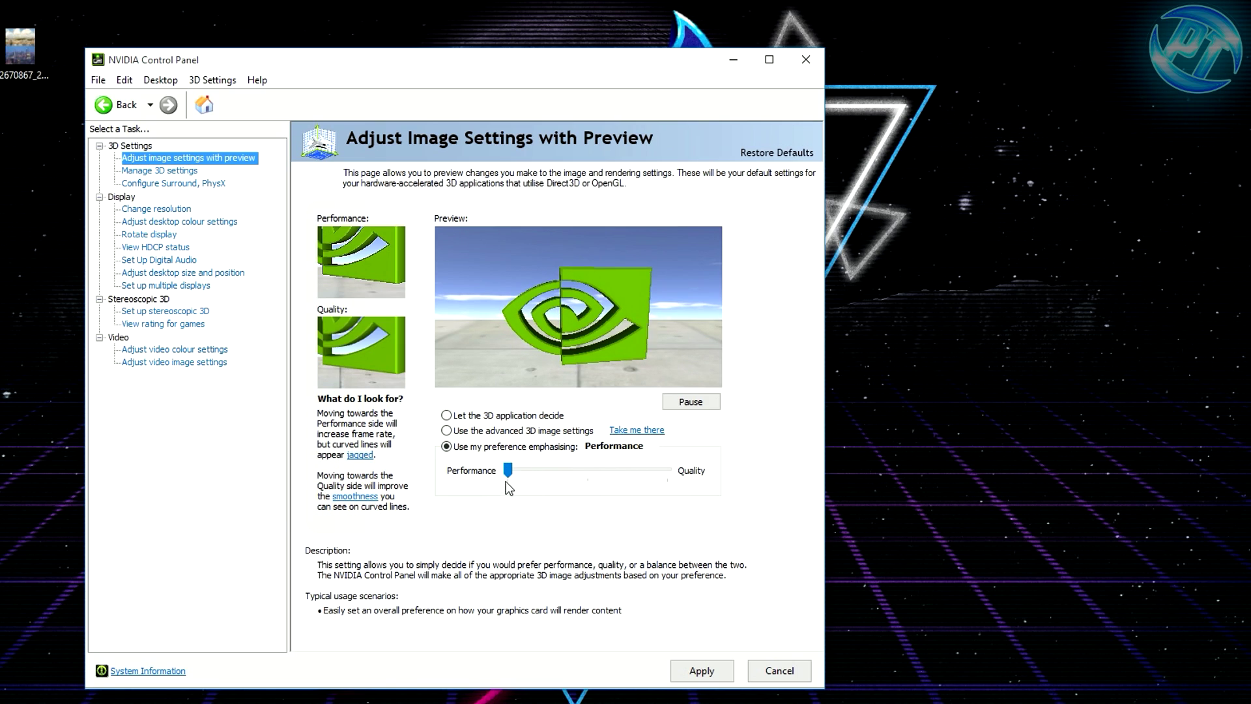
{"action": "left_click", "coordinate": [706, 671]}
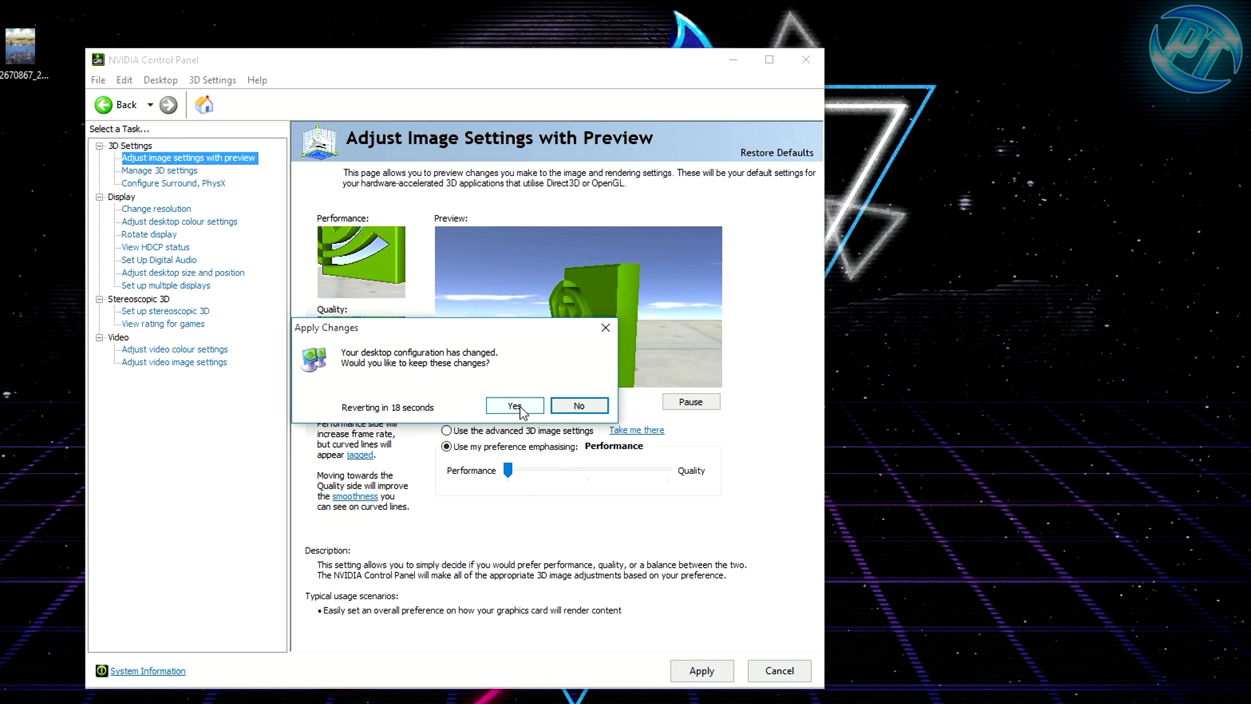
{"action": "left_click", "coordinate": [514, 406]}
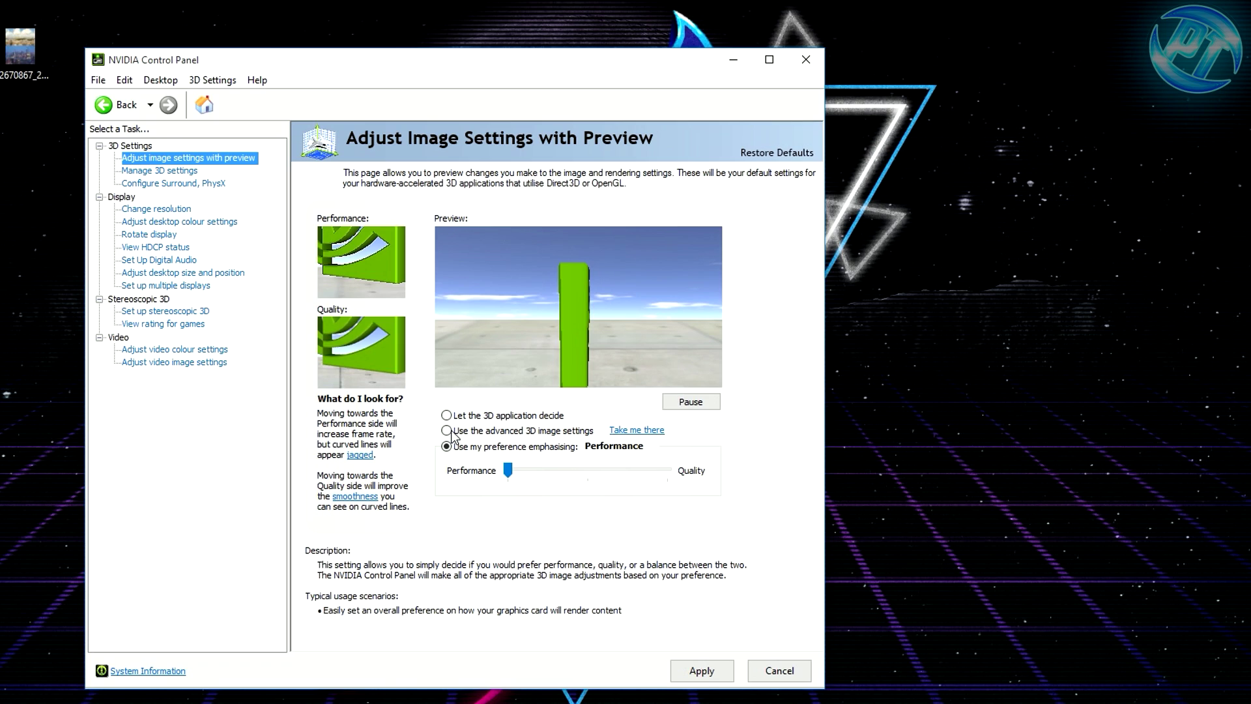
{"action": "left_click", "coordinate": [449, 431]}
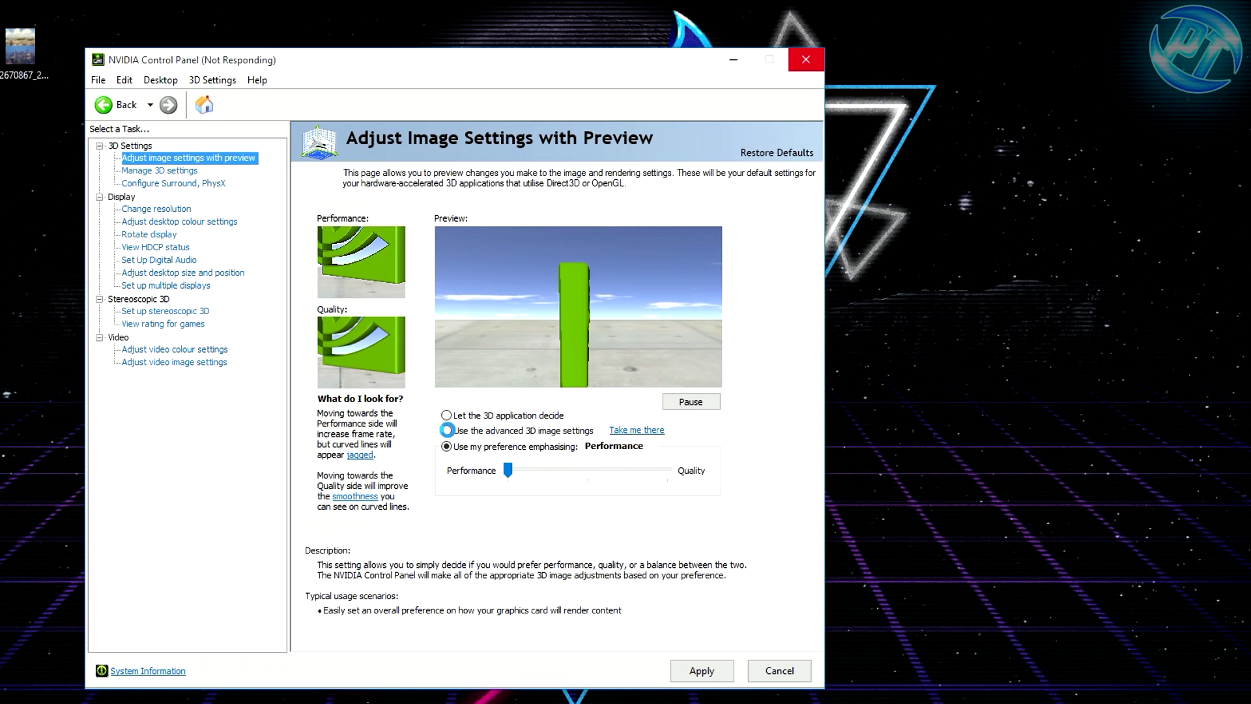
{"action": "left_click", "coordinate": [708, 669]}
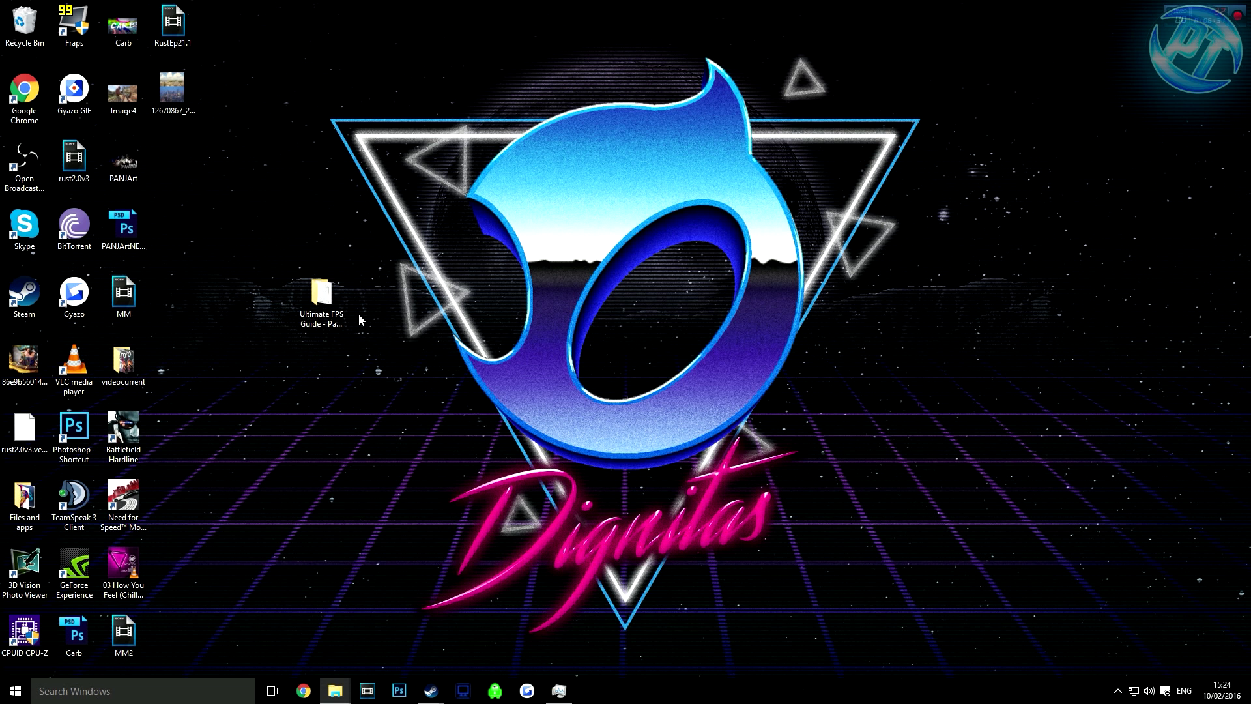
Navigate to Ultimate FPS Guide > Game Config > My personal config, then bring Steam's library forward.
{"action": "double_click", "coordinate": [333, 306]}
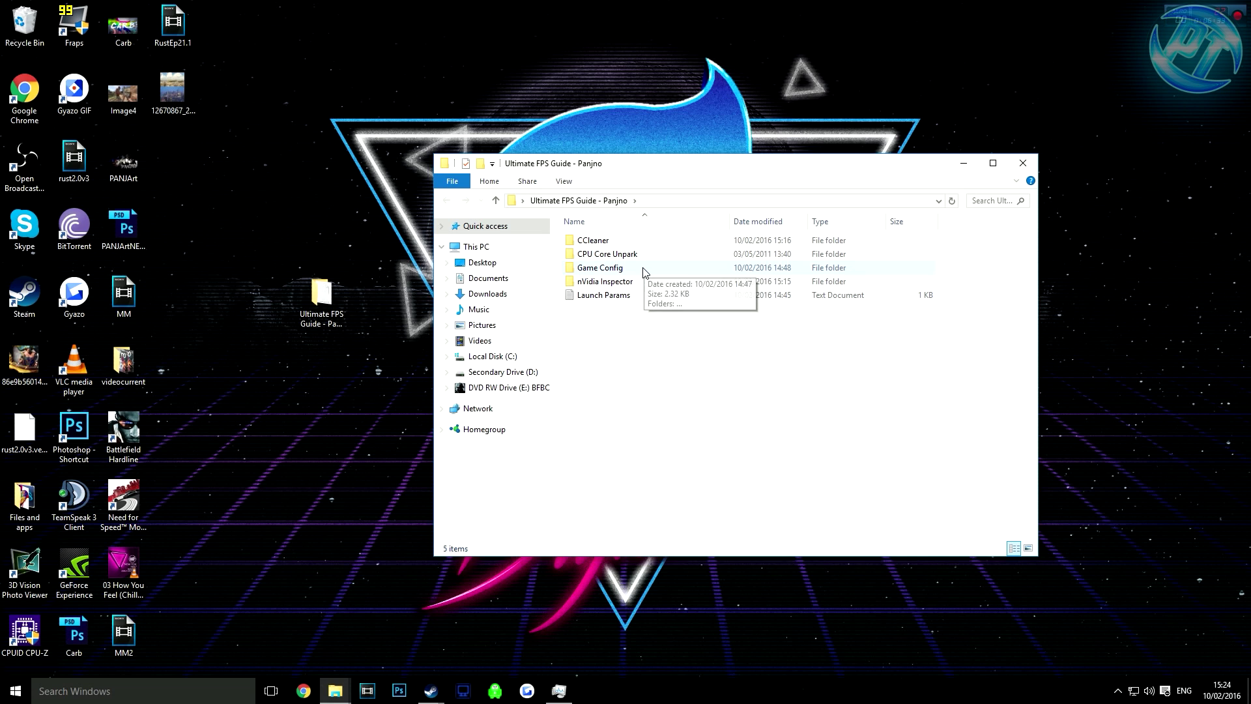
{"action": "left_click_drag", "start_coordinate": [665, 172], "coordinate": [629, 109]}
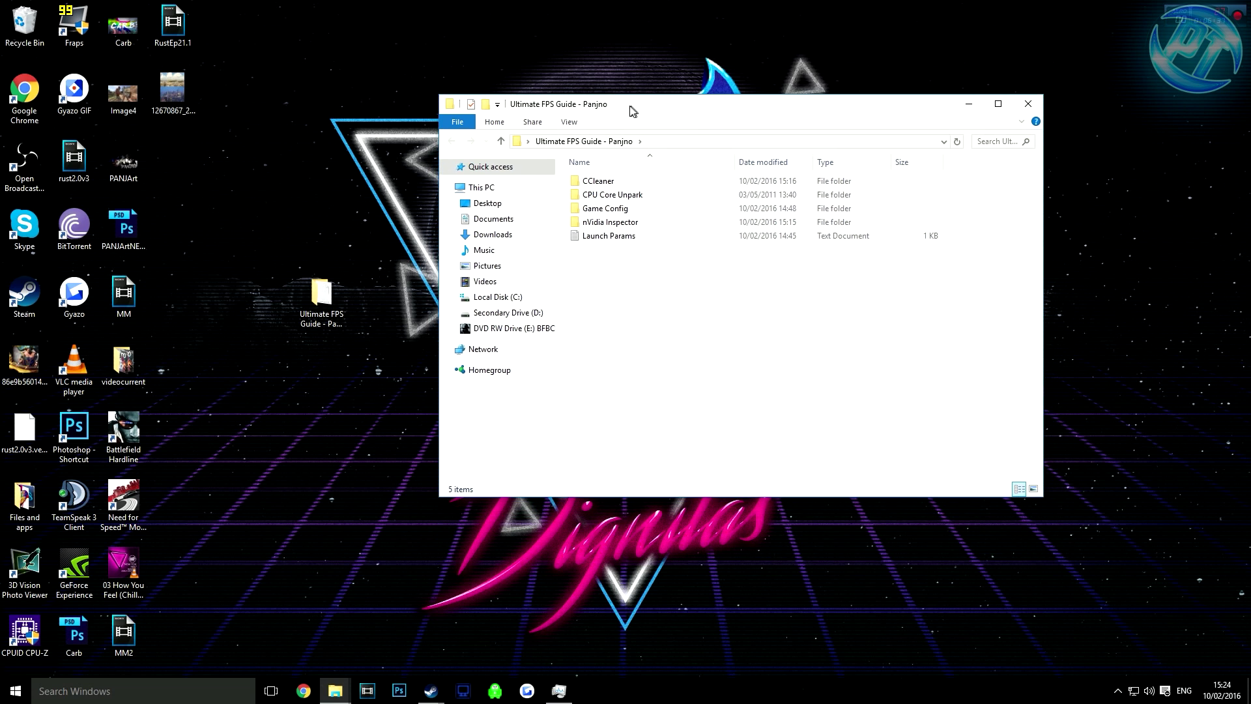
{"action": "double_click", "coordinate": [619, 209]}
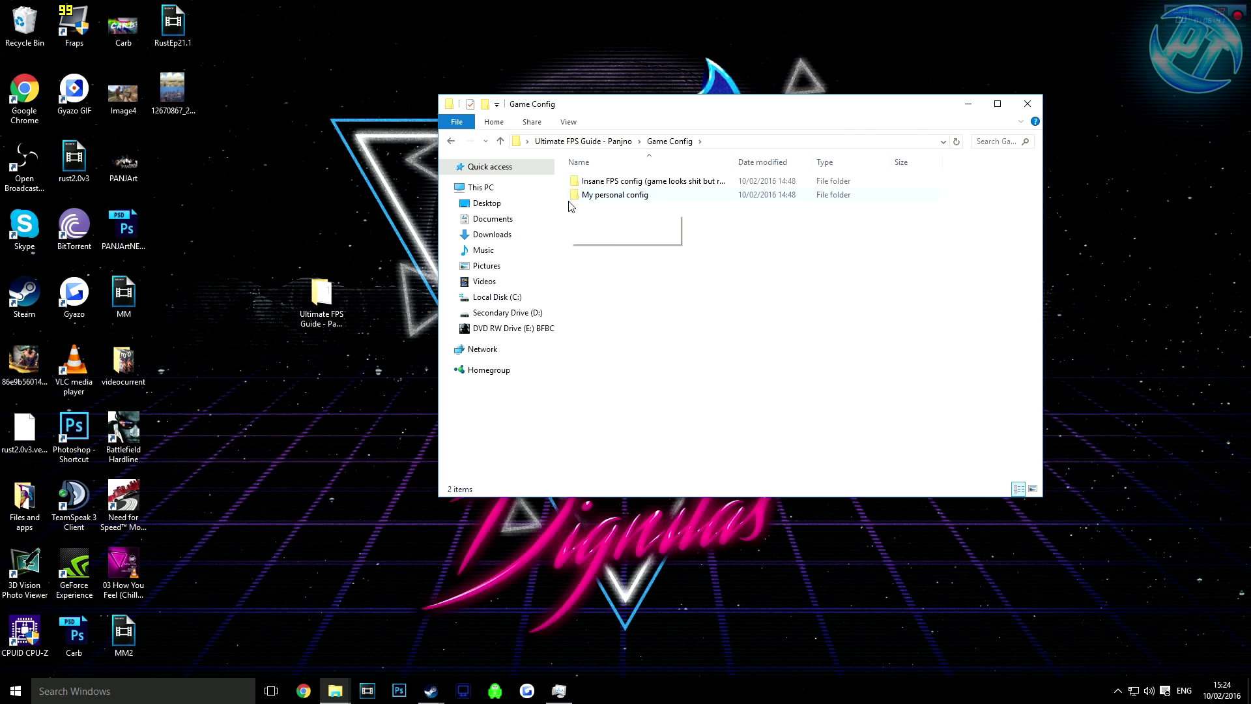
{"action": "double_click", "coordinate": [619, 193]}
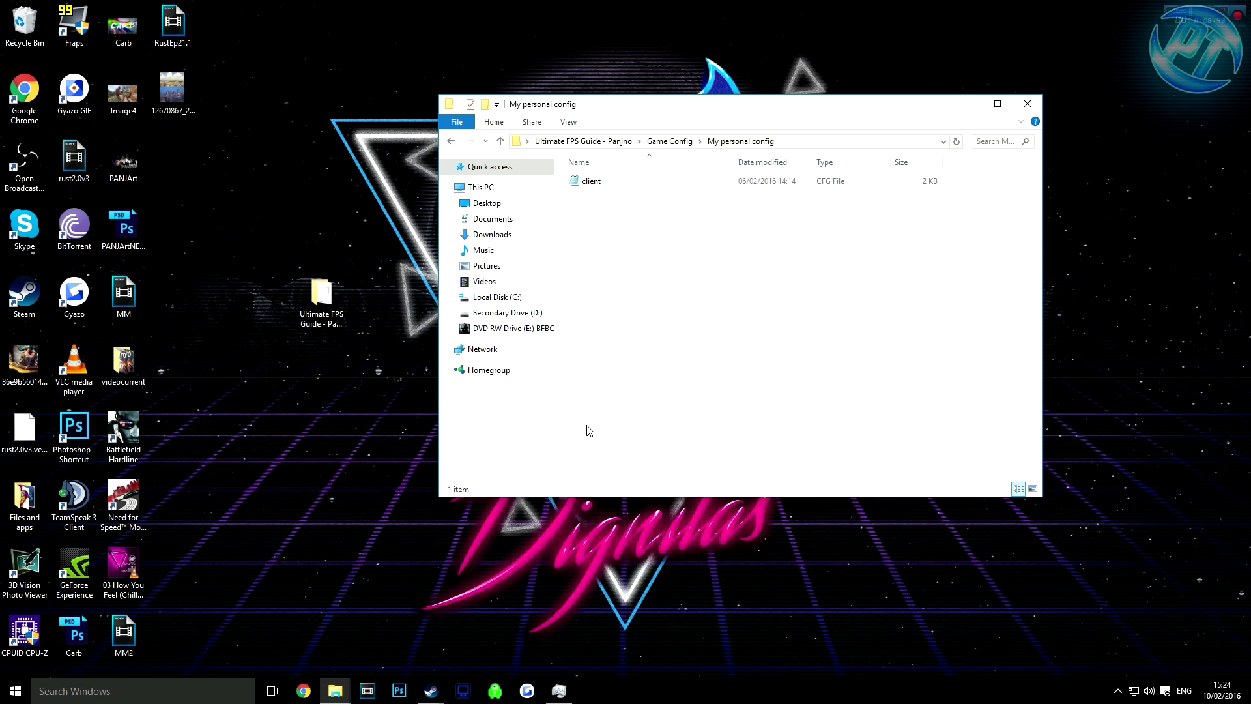
{"action": "mouse_move", "coordinate": [425, 688]}
{"action": "left_click", "coordinate": [363, 631]}
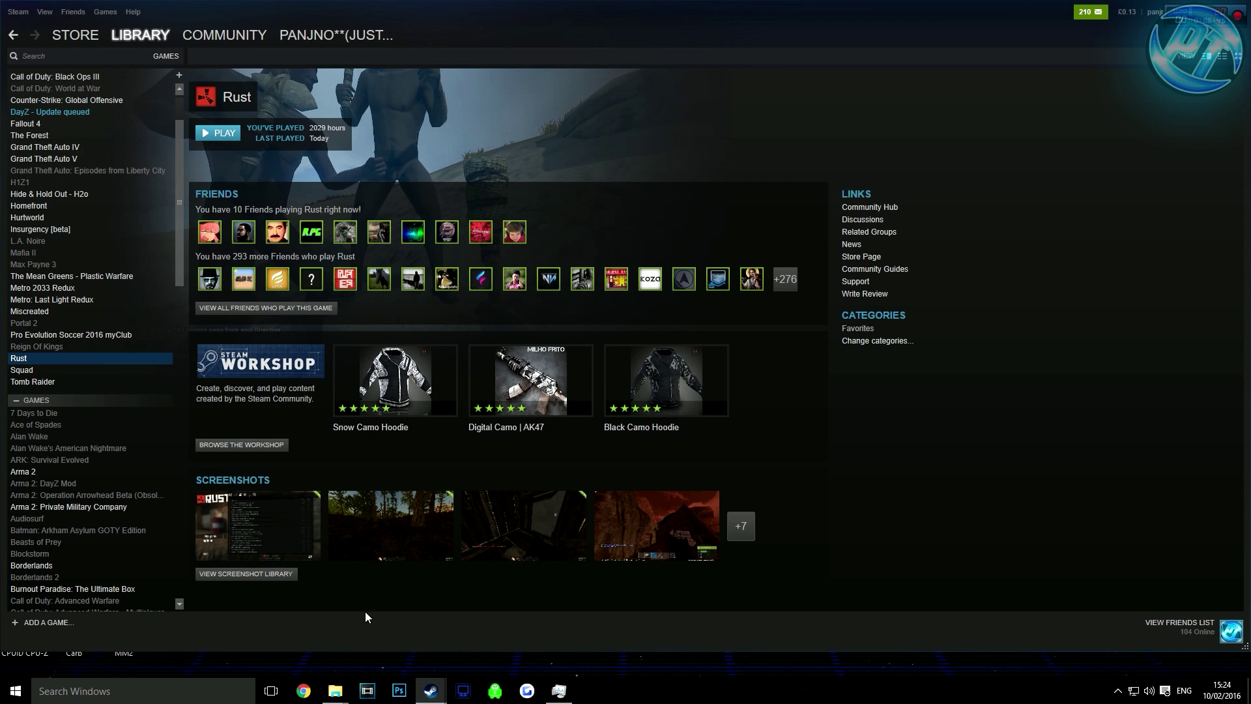
Browse Rust's local files from its Steam properties, enter cfg and open client.cfg in Notepad++.
{"action": "right_click", "coordinate": [29, 358]}
{"action": "left_click", "coordinate": [50, 553]}
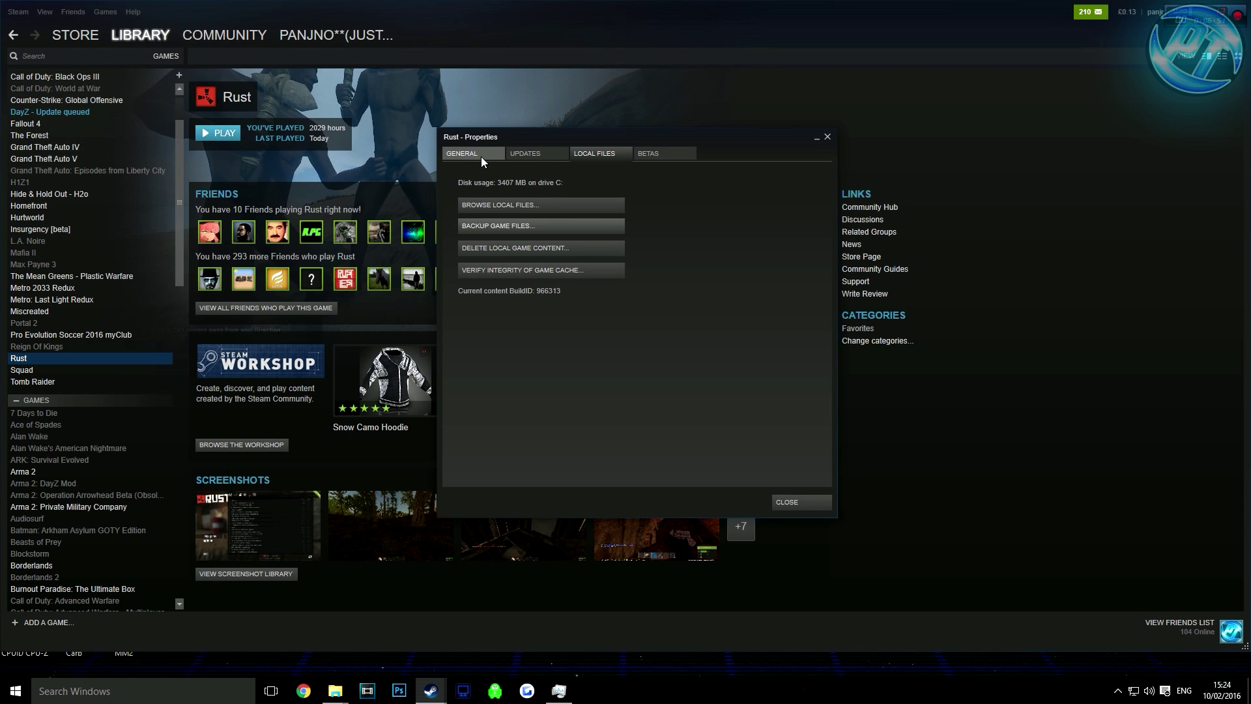
{"action": "left_click", "coordinate": [510, 204]}
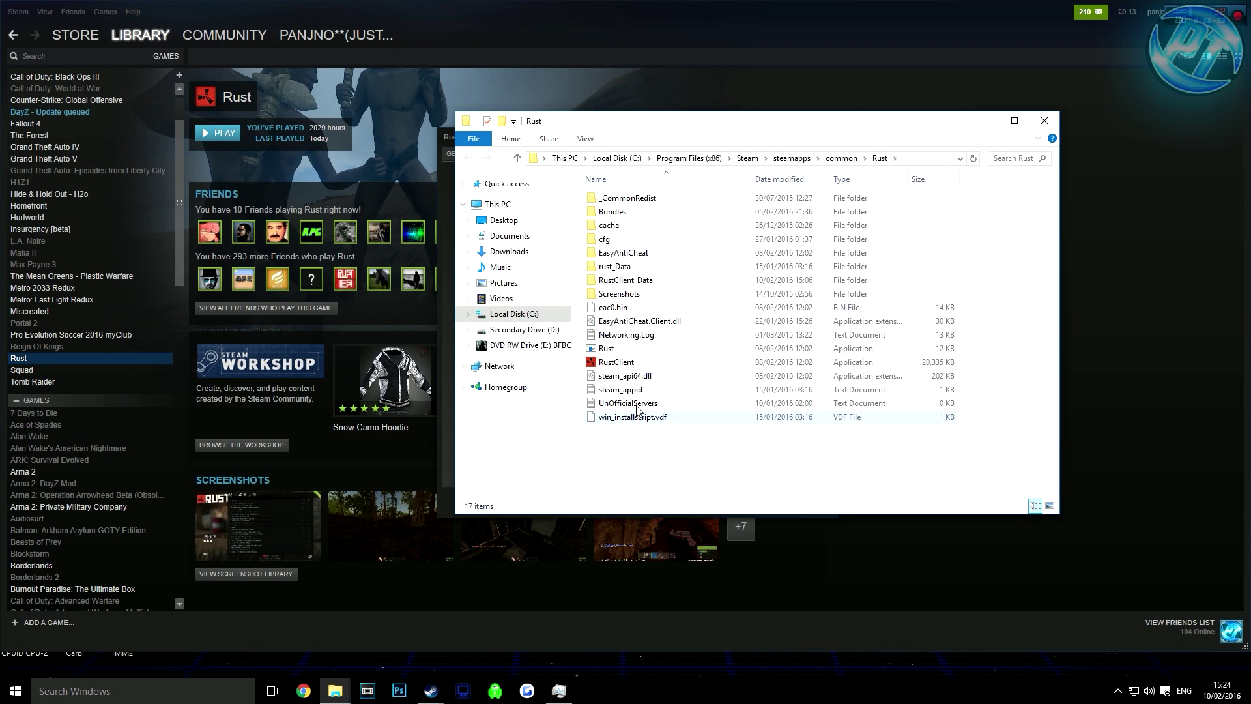
{"action": "double_click", "coordinate": [617, 240]}
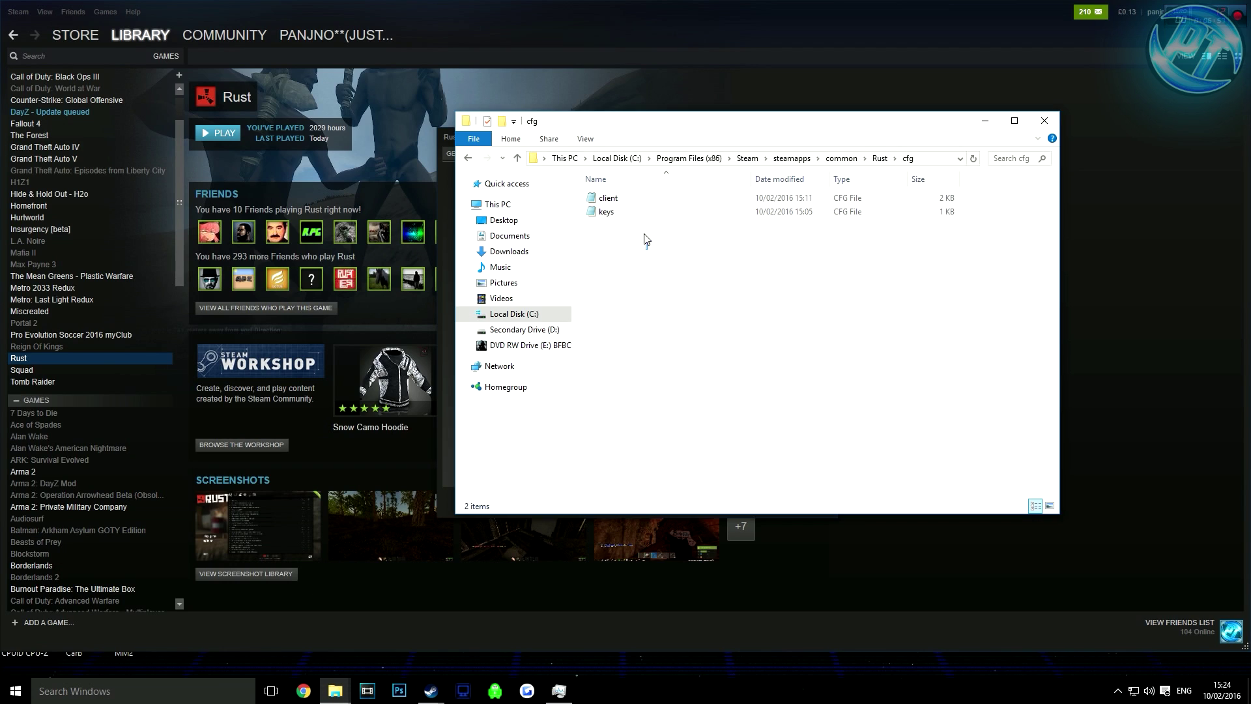
{"action": "left_click_drag", "start_coordinate": [645, 240], "coordinate": [617, 196]}
{"action": "left_click", "coordinate": [622, 221]}
{"action": "right_click", "coordinate": [617, 203]}
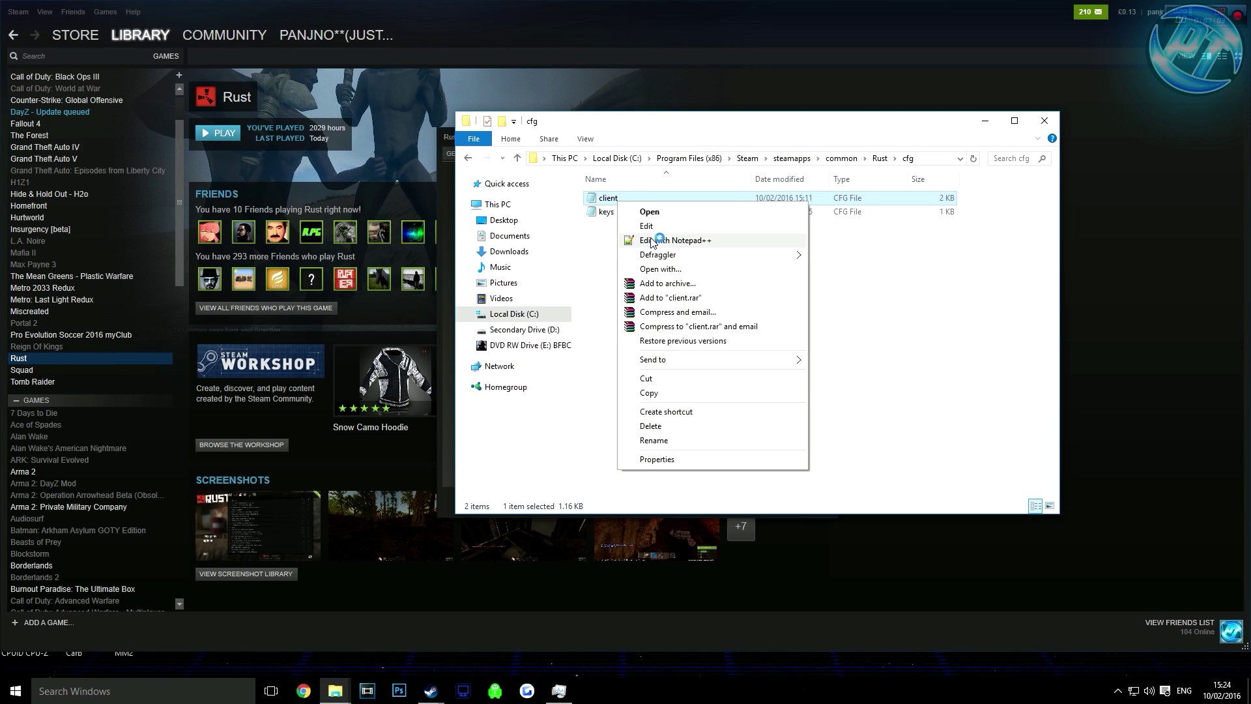
{"action": "left_click", "coordinate": [652, 241]}
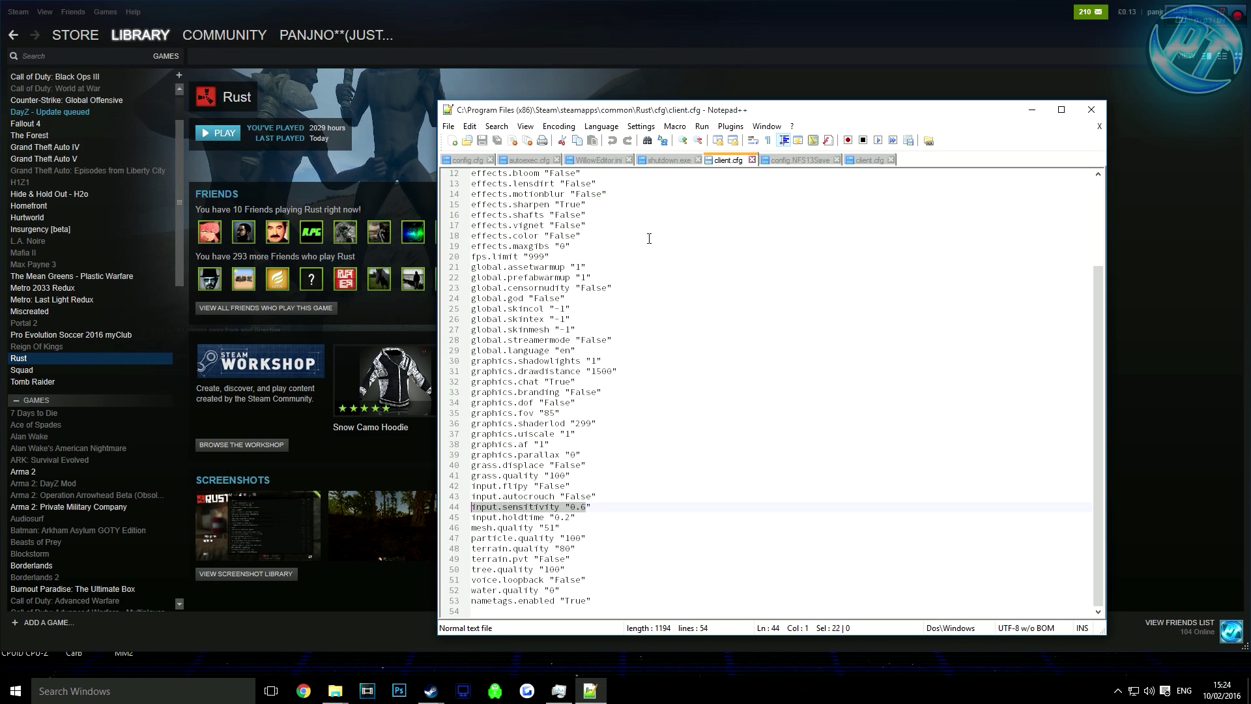
{"action": "left_click", "coordinate": [607, 508]}
{"action": "left_click_drag", "start_coordinate": [594, 506], "coordinate": [470, 506]}
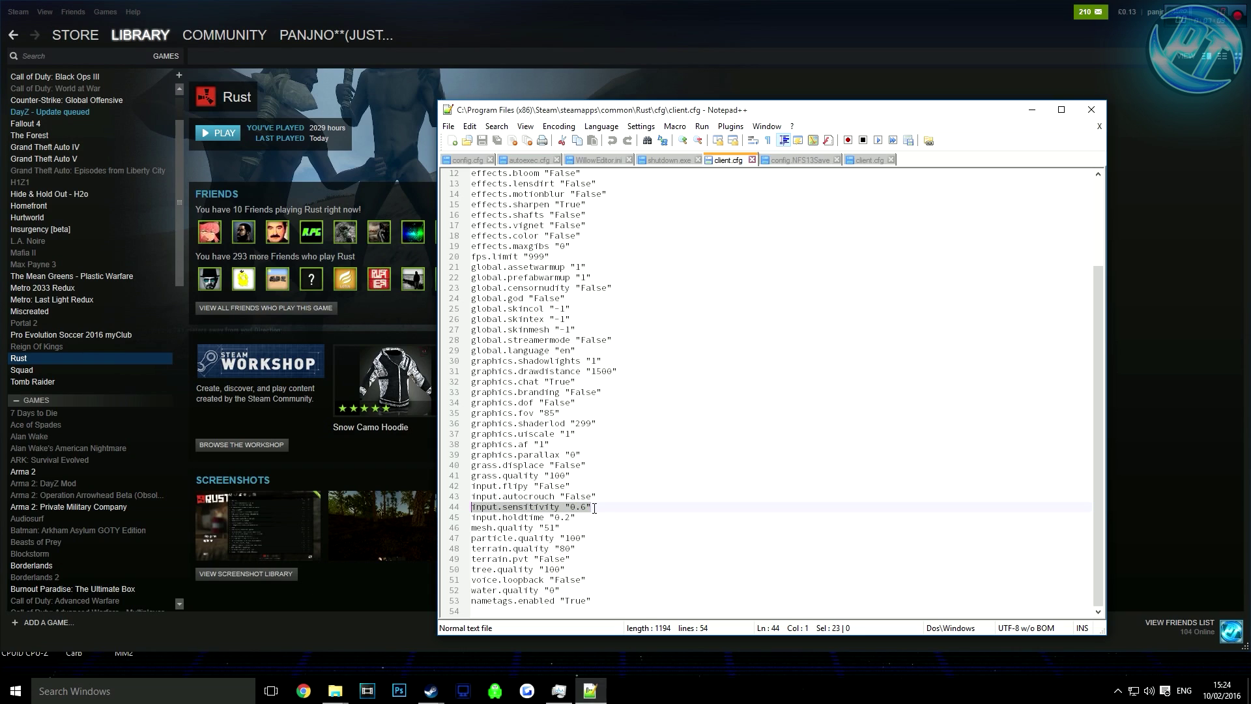
{"action": "left_click_drag", "start_coordinate": [595, 507], "coordinate": [474, 510]}
{"action": "left_click", "coordinate": [1092, 109]}
{"action": "left_click_drag", "start_coordinate": [656, 288], "coordinate": [598, 205]}
Delete the old client and keys files and bring the My personal config window forward.
{"action": "key", "text": "Delete"}
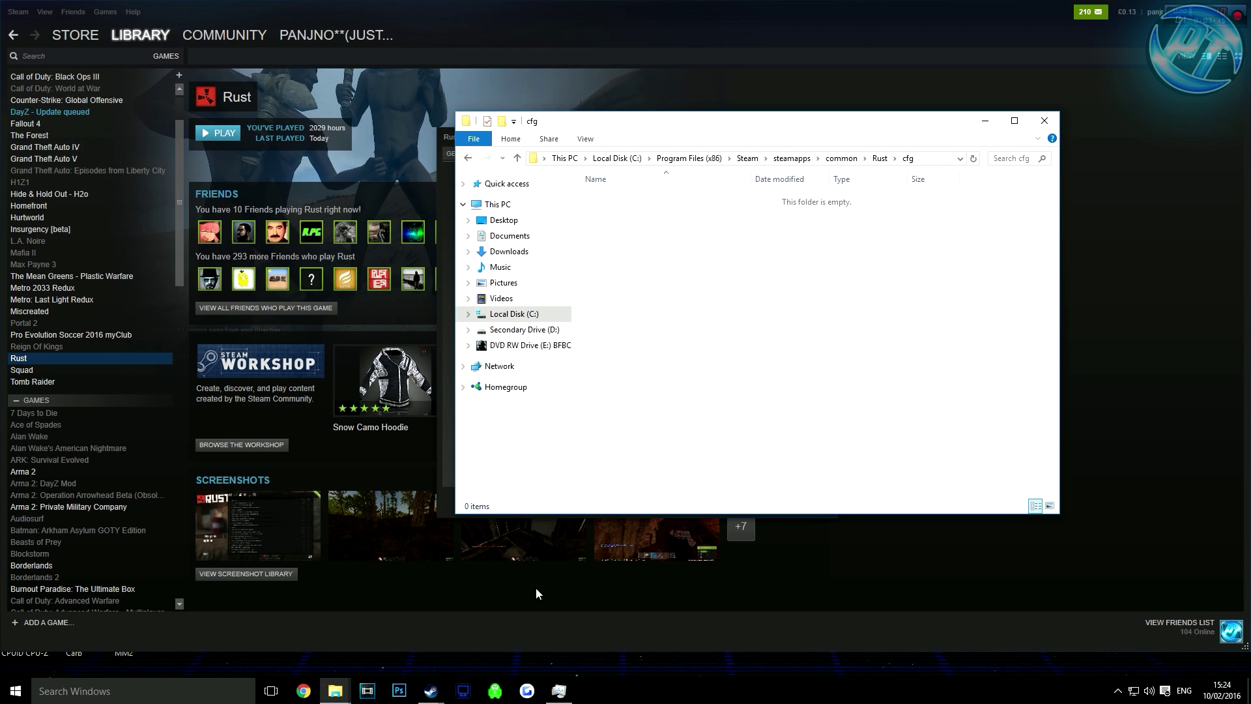
{"action": "left_click", "coordinate": [336, 688]}
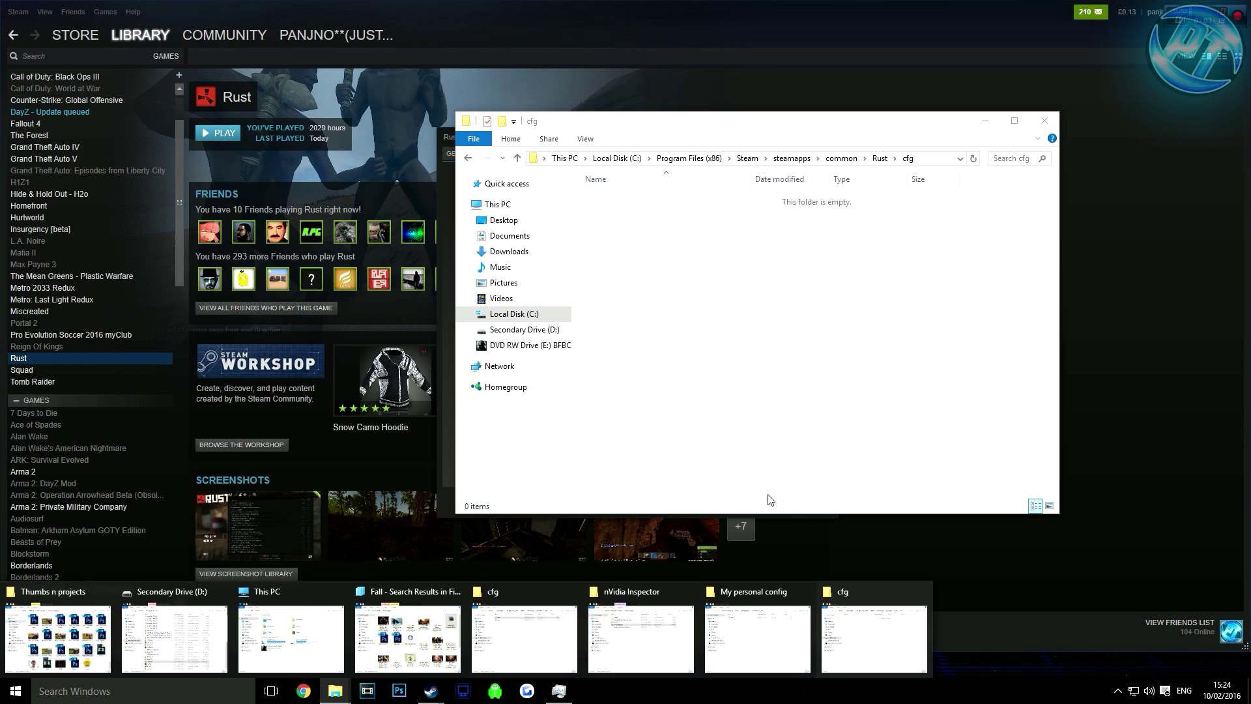
{"action": "left_click", "coordinate": [744, 593]}
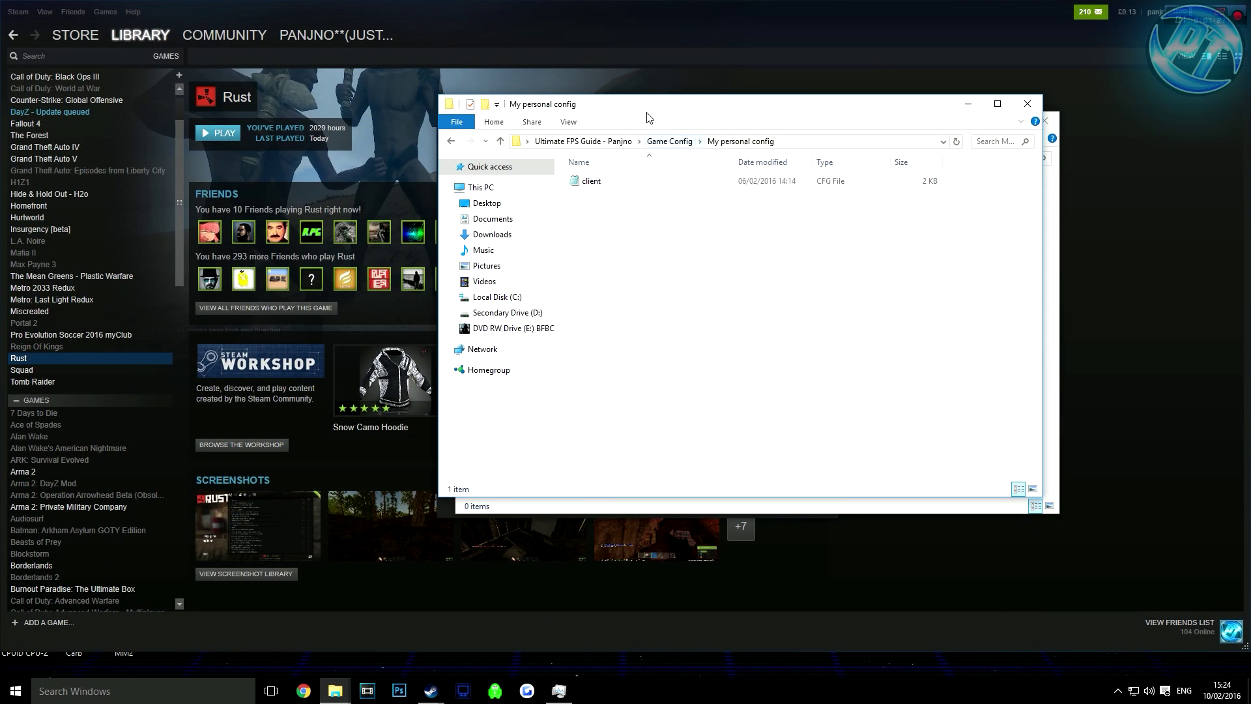
{"action": "left_click_drag", "start_coordinate": [647, 117], "coordinate": [329, 263]}
Copy the personal client config file and paste it into Rust's empty cfg folder.
{"action": "left_click_drag", "start_coordinate": [283, 332], "coordinate": [475, 329]}
{"action": "right_click", "coordinate": [480, 330]}
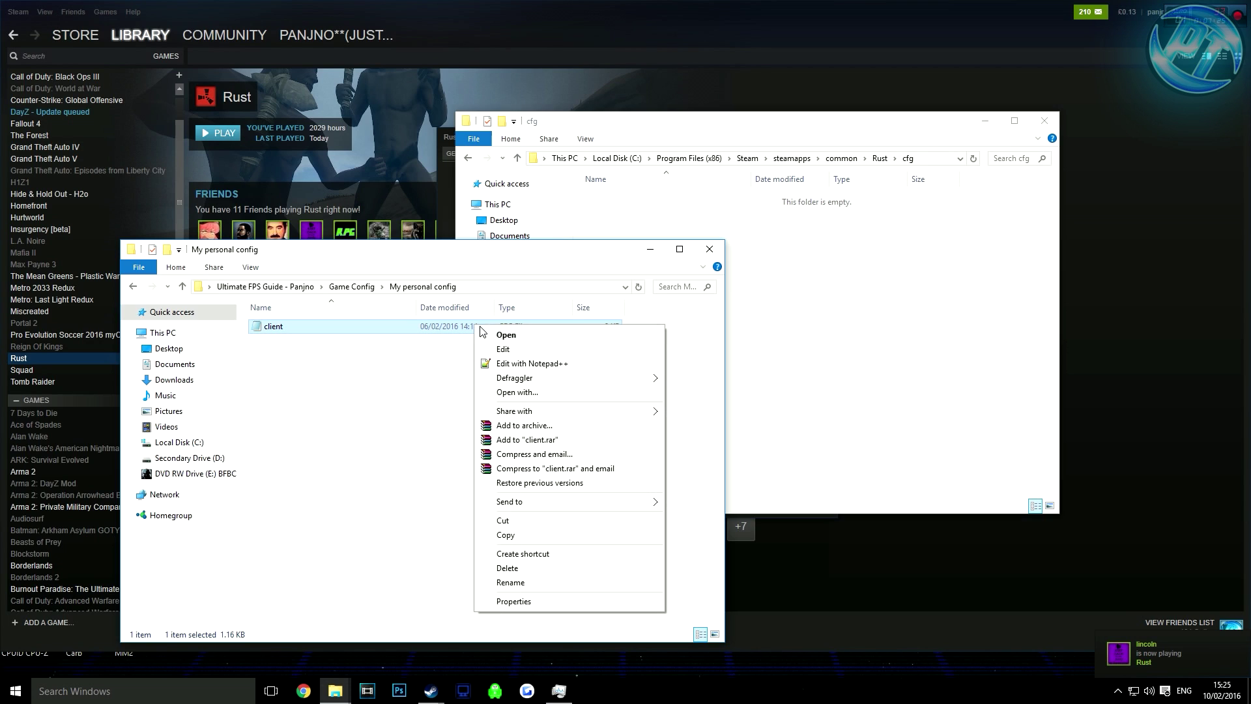
{"action": "left_click", "coordinate": [506, 534]}
{"action": "left_click", "coordinate": [733, 298]}
{"action": "right_click", "coordinate": [733, 296]}
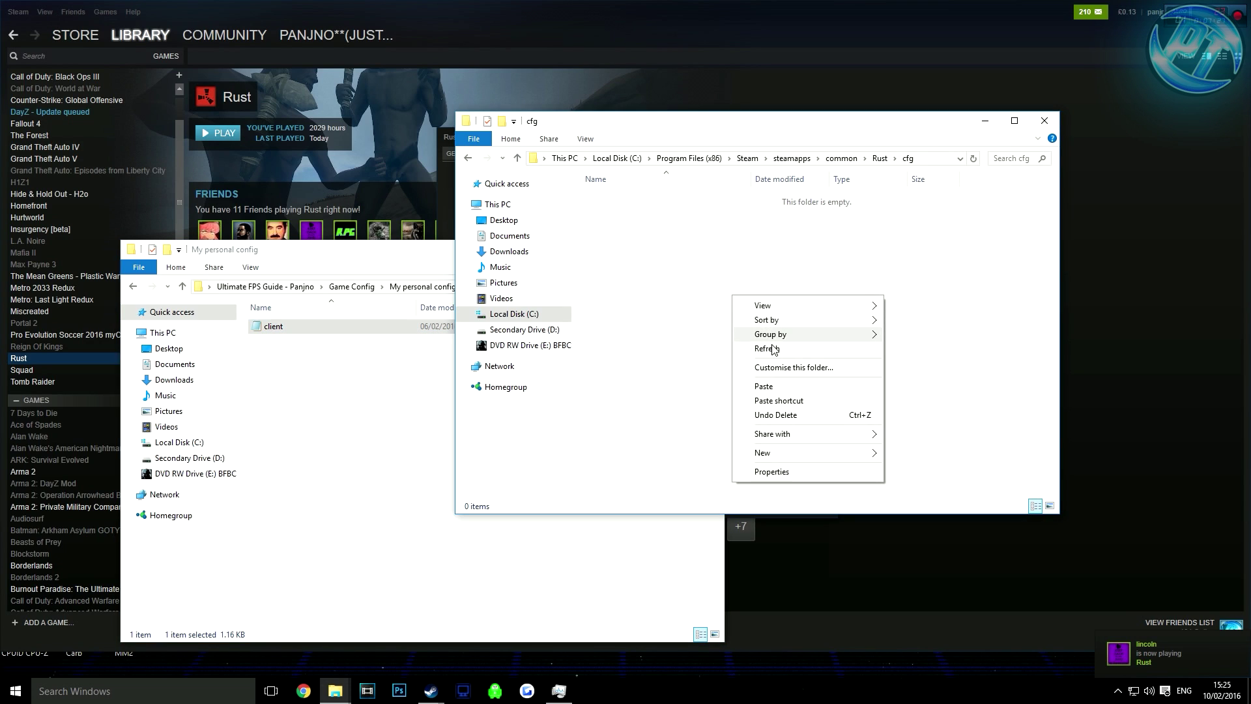
{"action": "left_click", "coordinate": [765, 387]}
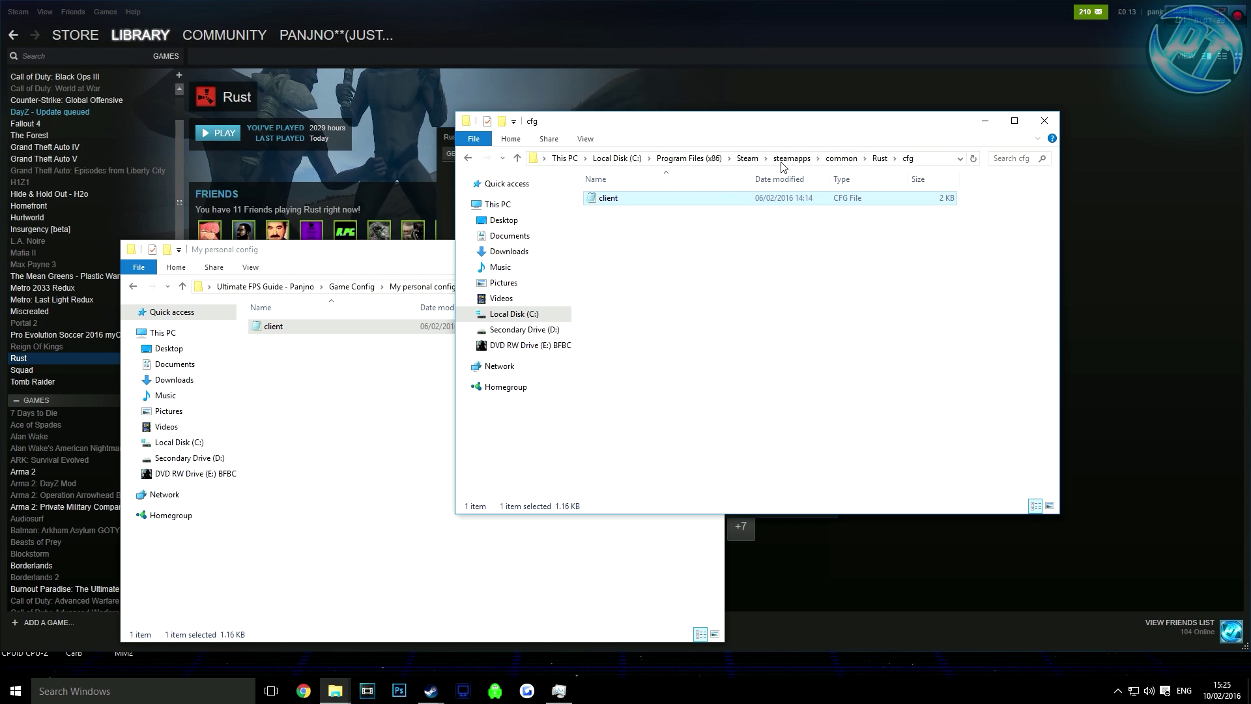
Go up to the Rust game folder and close that window, leaving My personal config visible.
{"action": "left_click", "coordinate": [879, 159]}
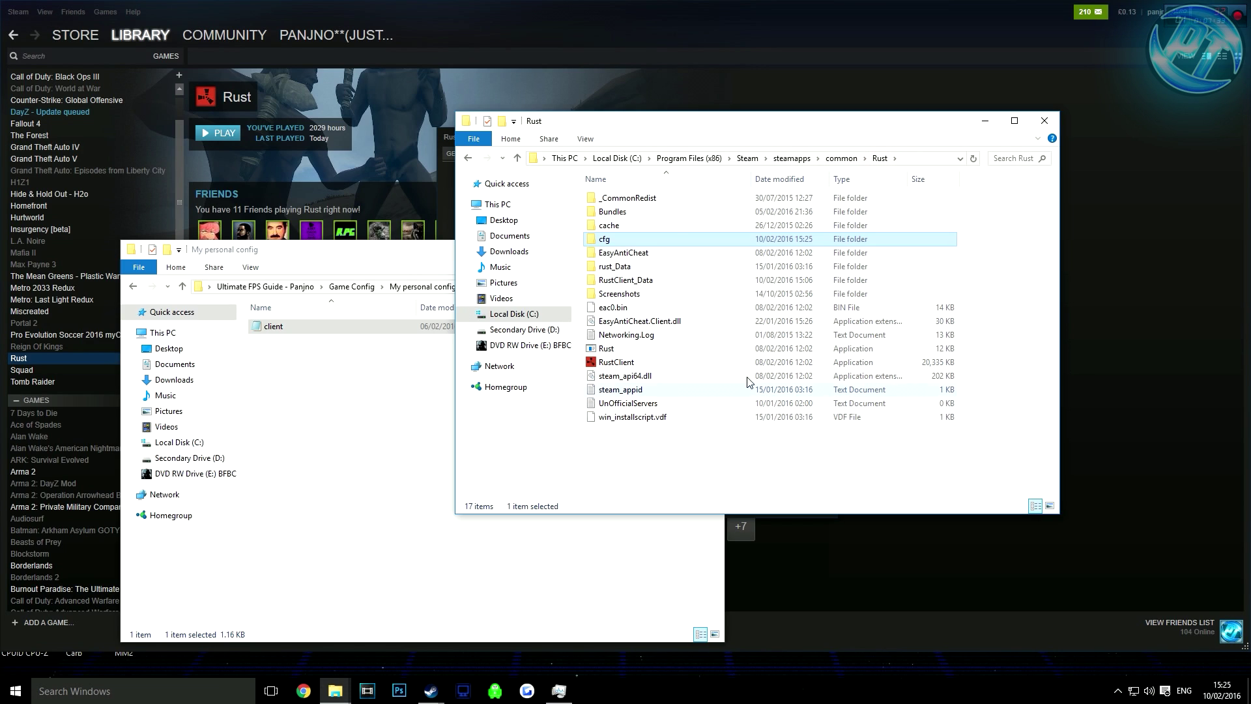
{"action": "left_click", "coordinate": [1044, 121]}
{"action": "left_click_drag", "start_coordinate": [440, 255], "coordinate": [509, 238]}
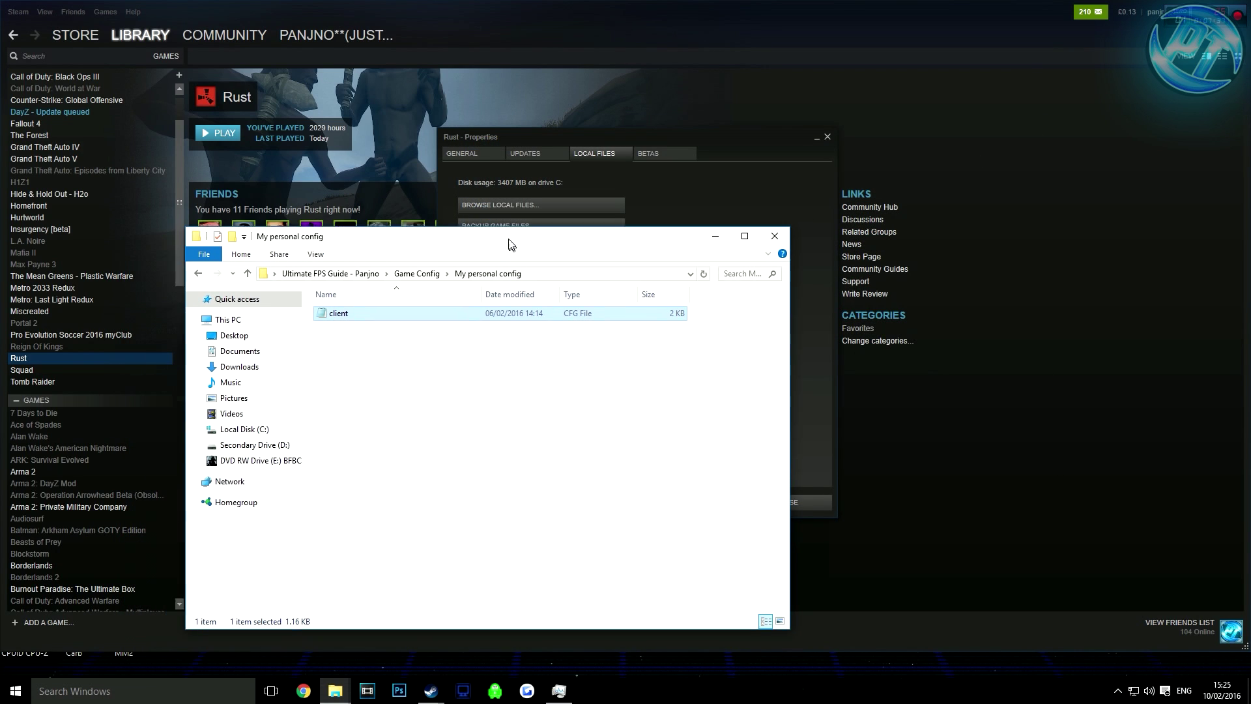
From the Ultimate FPS Guide - Panjno folder, open the Launch Params notes in Notepad.
{"action": "left_click", "coordinate": [349, 270]}
{"action": "left_click_drag", "start_coordinate": [423, 251], "coordinate": [848, 180]}
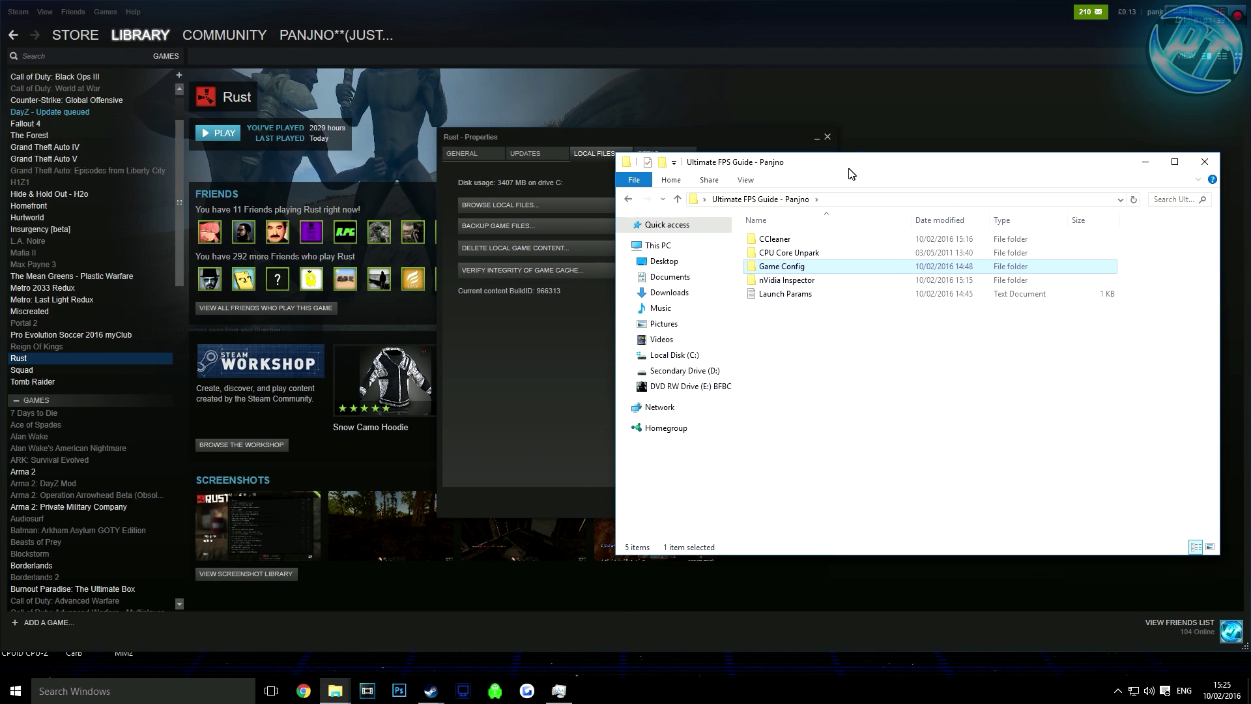
{"action": "double_click", "coordinate": [794, 295]}
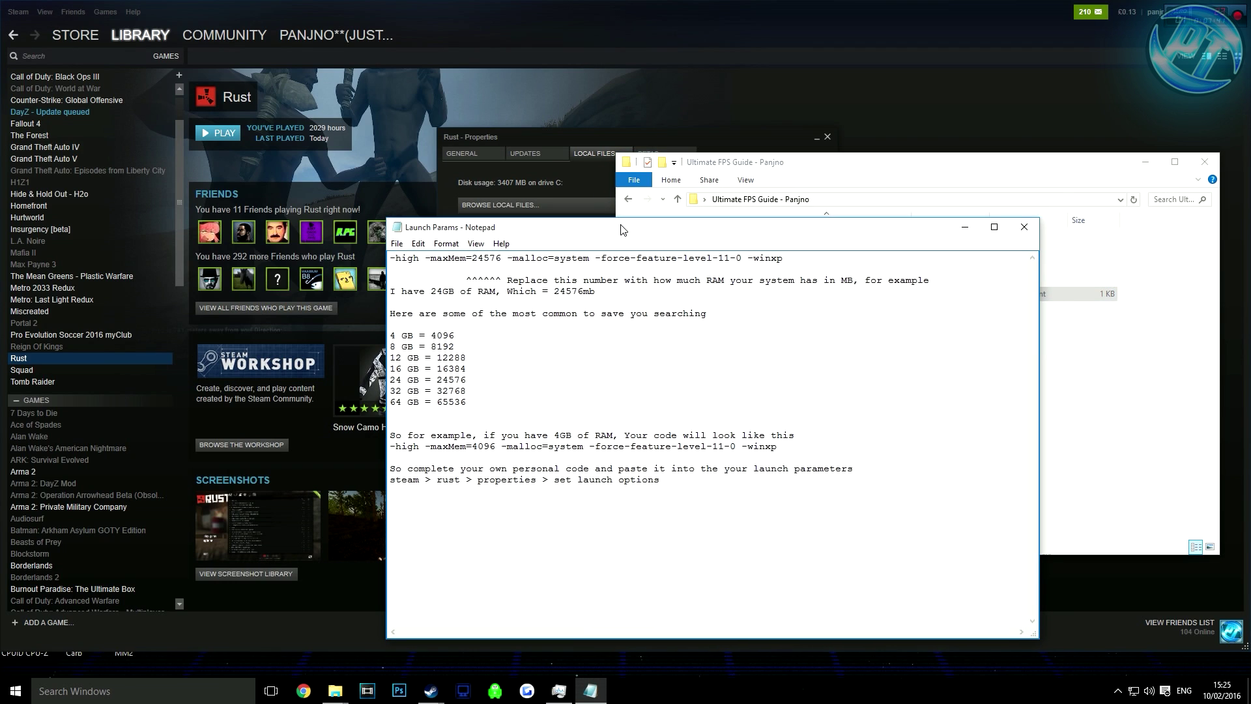
{"action": "left_click_drag", "start_coordinate": [619, 155], "coordinate": [758, 183]}
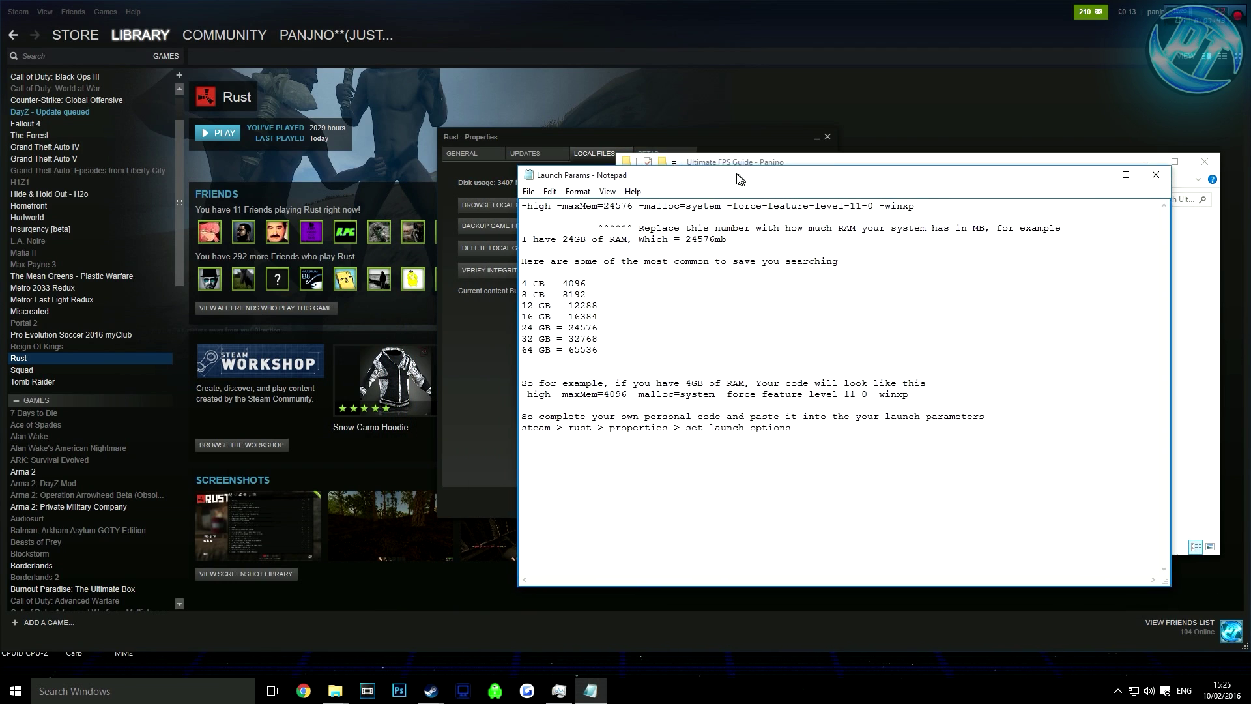
{"action": "left_click_drag", "start_coordinate": [740, 179], "coordinate": [719, 175]}
Read through the launch line, RAM size table and Steam properties path in the notes.
{"action": "left_click_drag", "start_coordinate": [502, 200], "coordinate": [886, 208]}
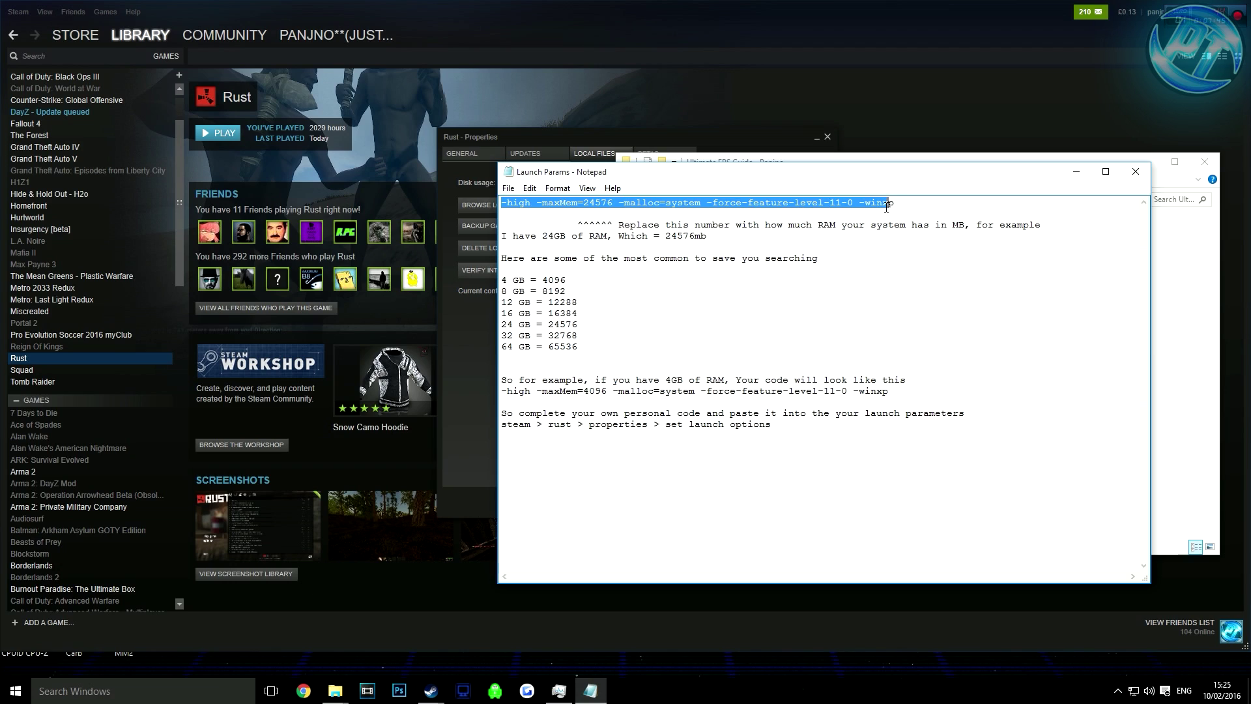
{"action": "left_click", "coordinate": [719, 245]}
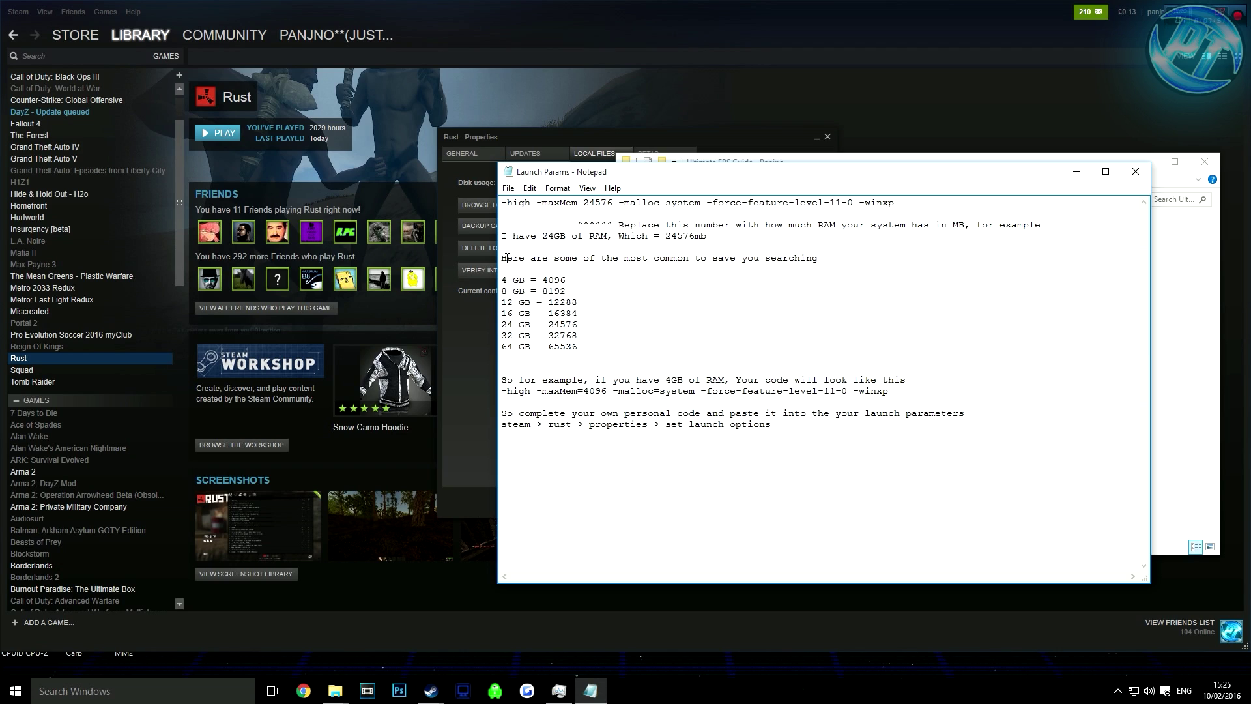
{"action": "left_click_drag", "start_coordinate": [505, 277], "coordinate": [622, 352]}
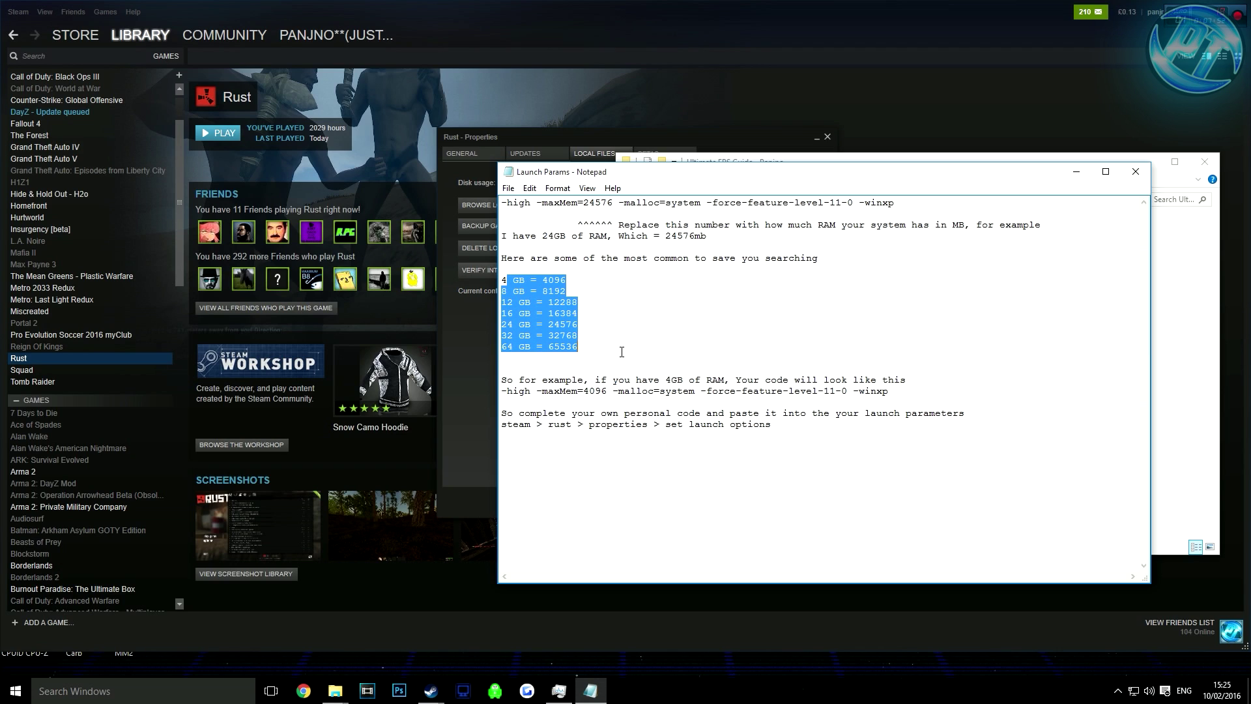
{"action": "left_click", "coordinate": [549, 383]}
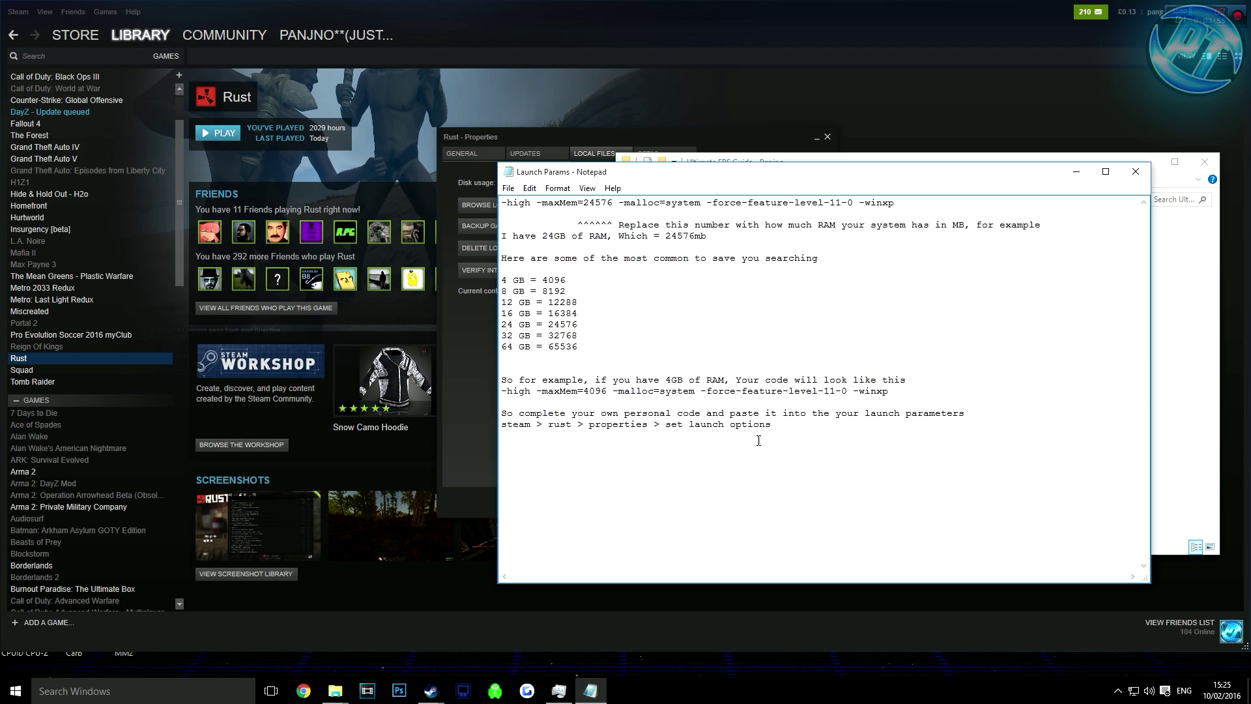
{"action": "left_click_drag", "start_coordinate": [792, 438], "coordinate": [516, 427]}
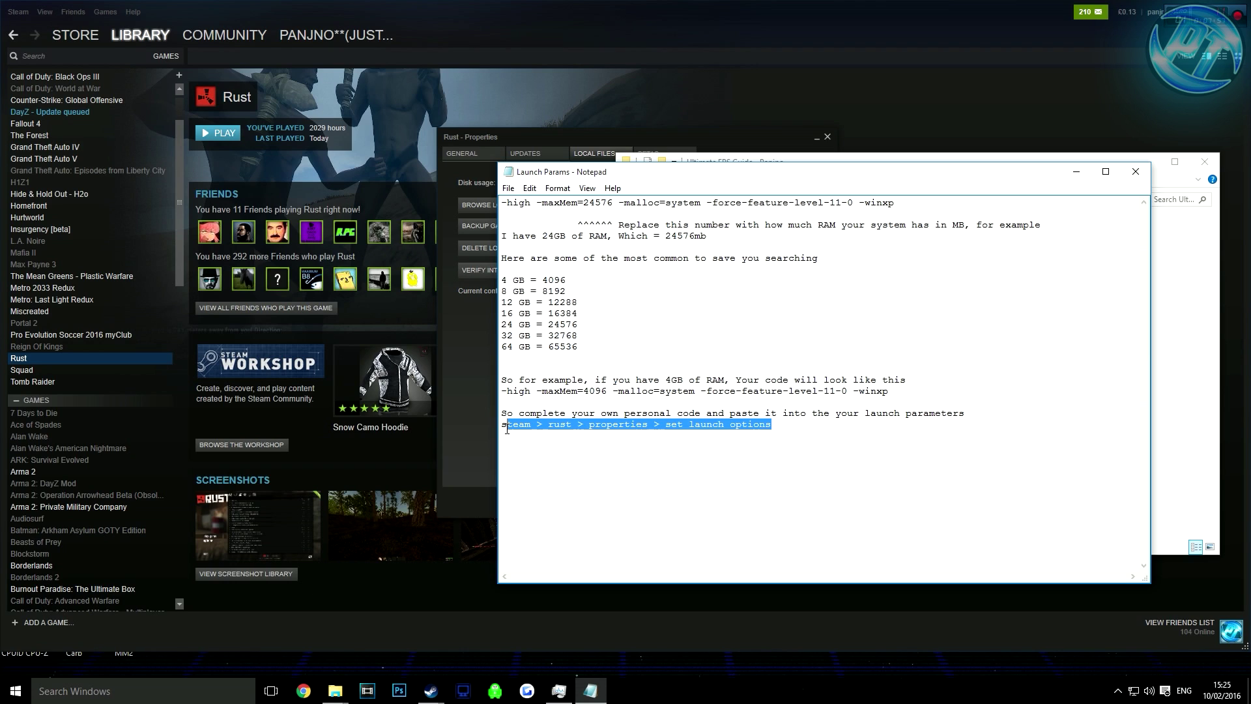
{"action": "left_click", "coordinate": [590, 425]}
Copy the first-line -maxMem=24576 launch string and return to Rust's Steam properties.
{"action": "left_click_drag", "start_coordinate": [895, 205], "coordinate": [504, 197]}
{"action": "right_click", "coordinate": [526, 203]}
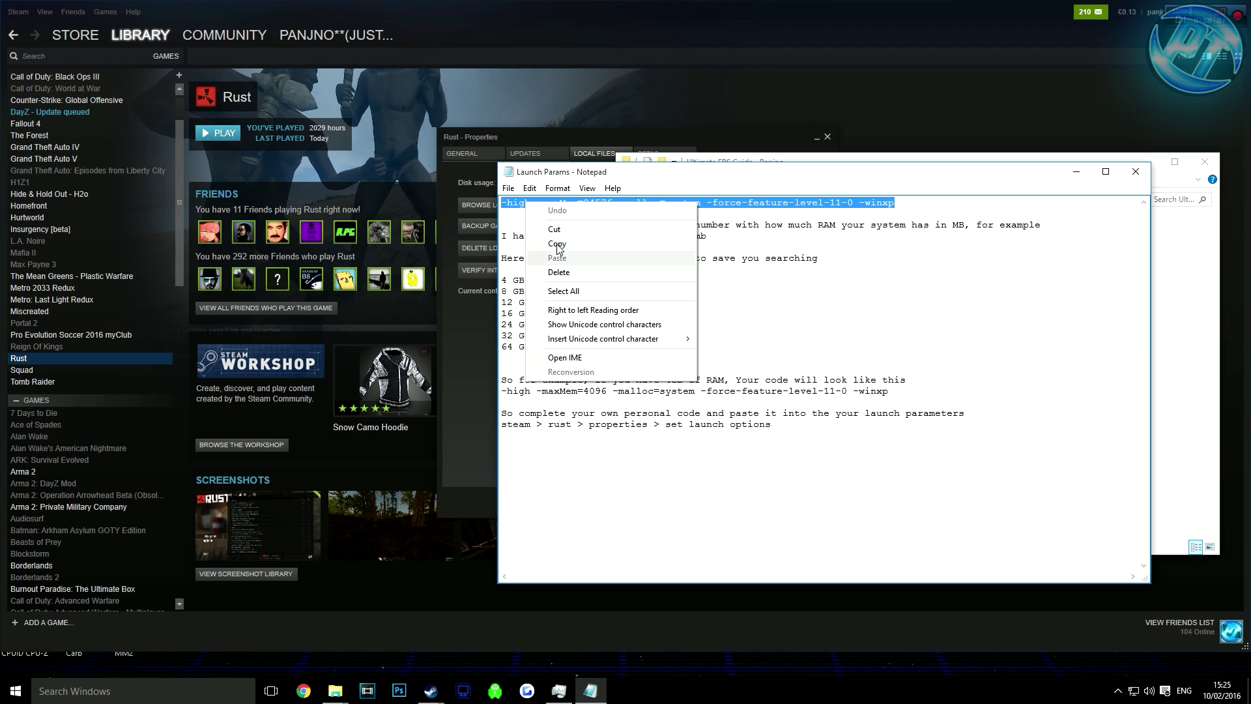
{"action": "left_click", "coordinate": [557, 246]}
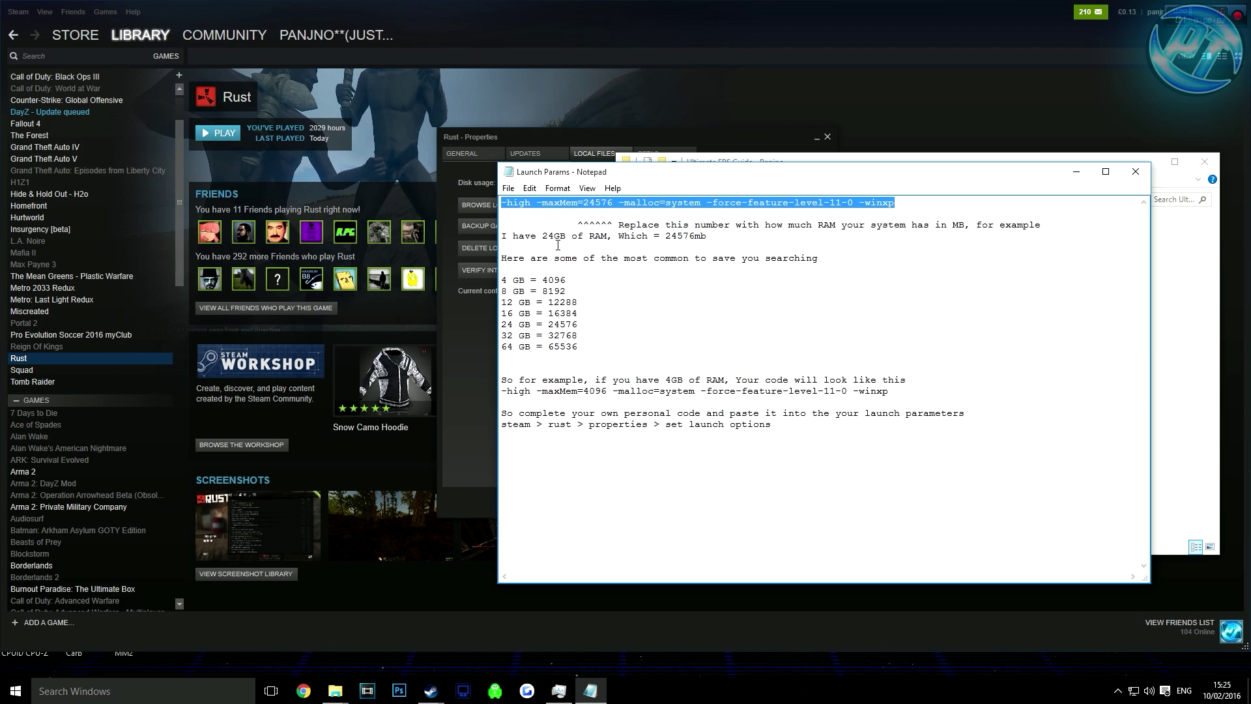
{"action": "left_click", "coordinate": [564, 134]}
Replace Rust's launch options with the pasted -maxMem=24576 string, save, and close Properties.
{"action": "left_click", "coordinate": [471, 154]}
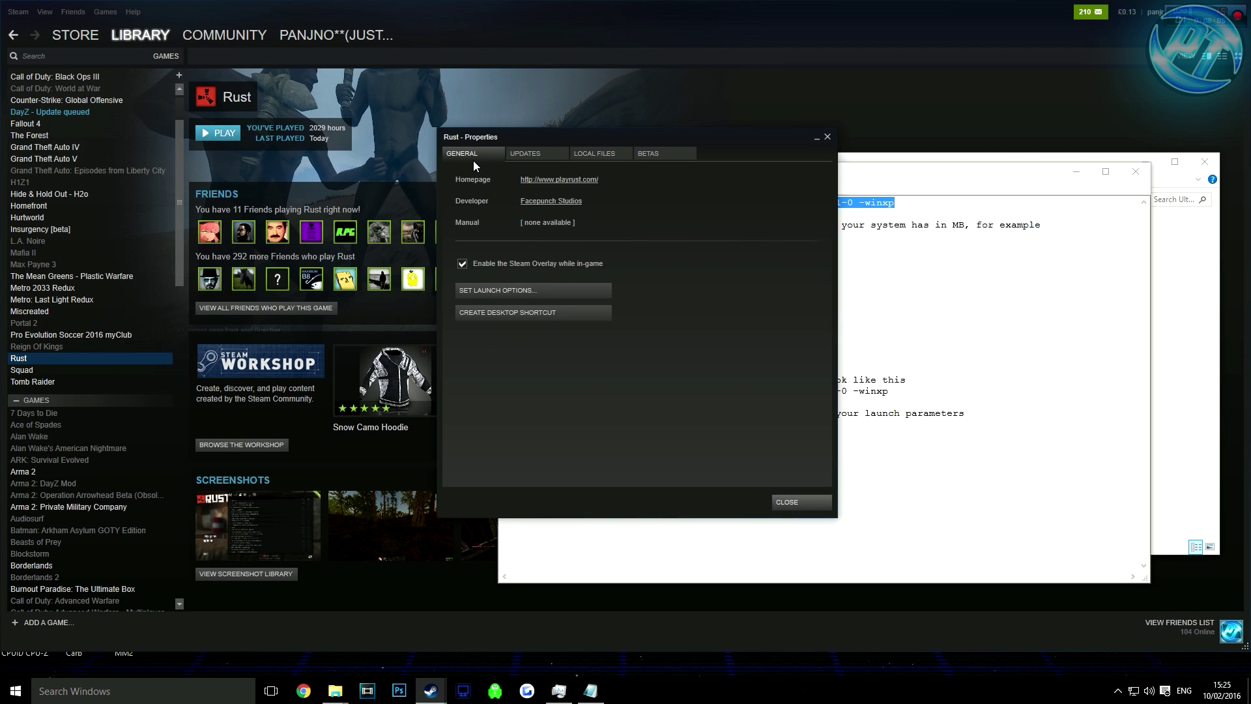
{"action": "left_click", "coordinate": [504, 290]}
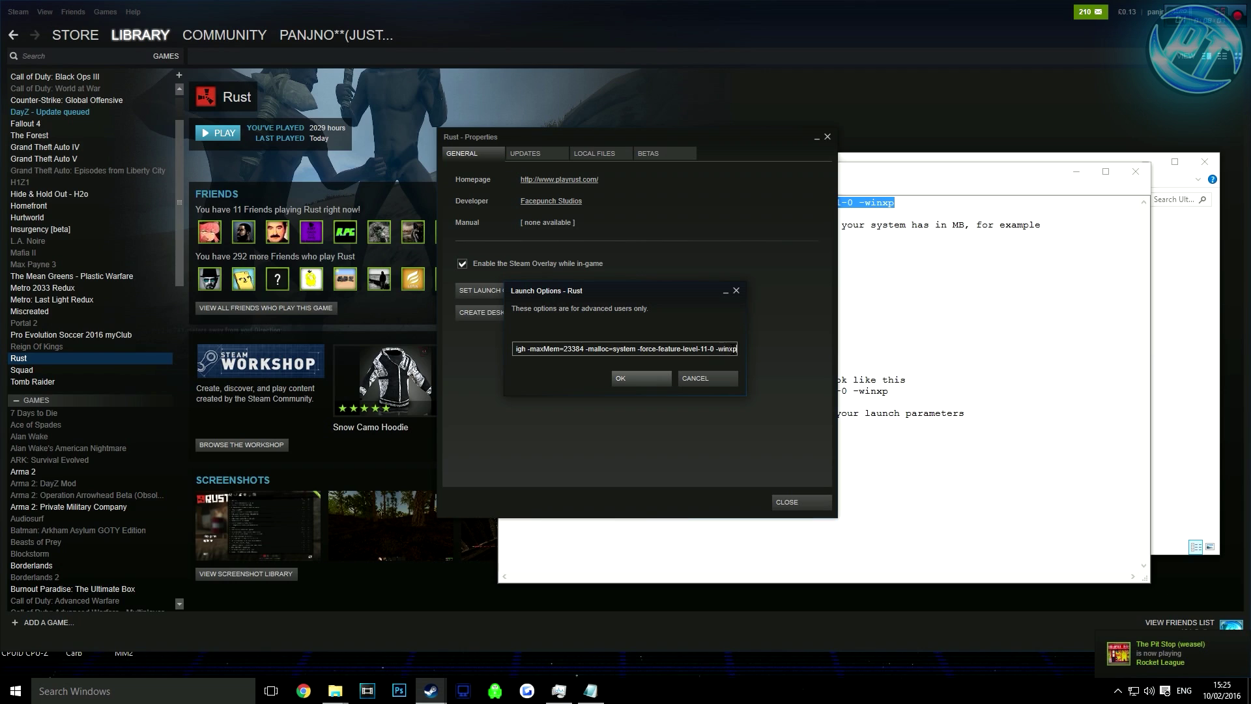
{"action": "key", "text": "ctrl+a"}
{"action": "key", "text": "BackSpace"}
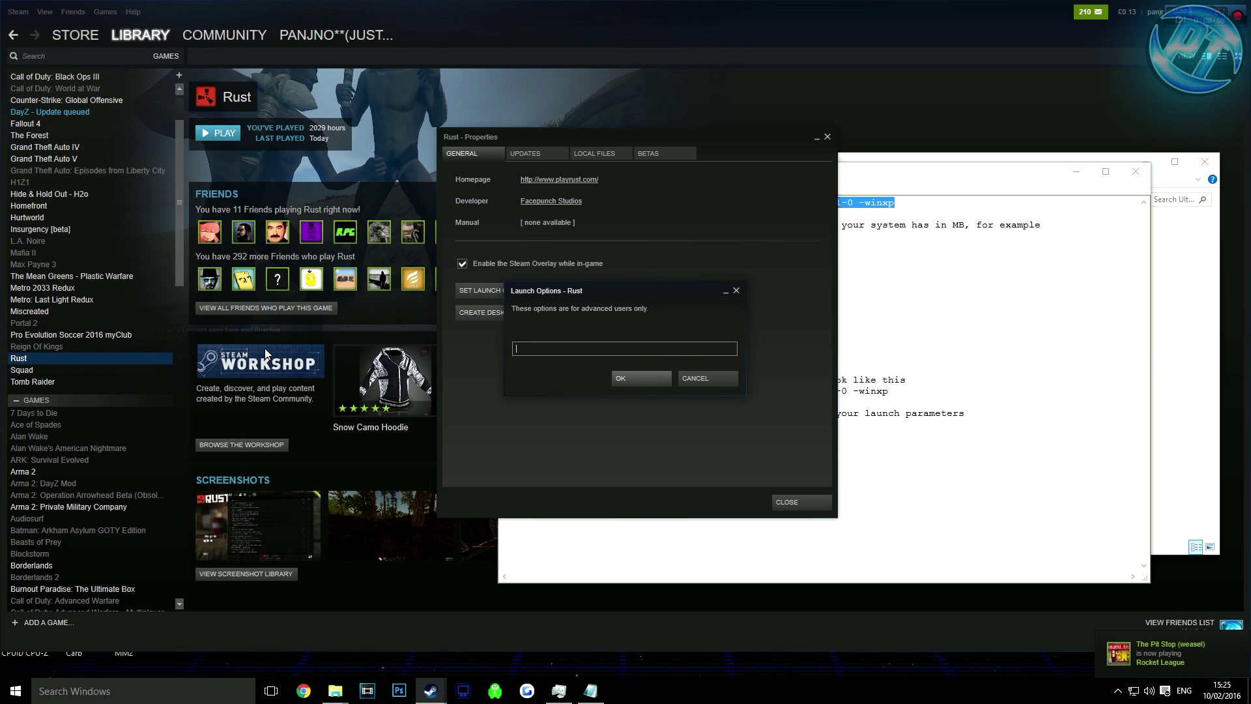
{"action": "key", "text": "ctrl+v"}
{"action": "left_click_drag", "start_coordinate": [648, 348], "coordinate": [444, 337]}
{"action": "left_click", "coordinate": [636, 374]}
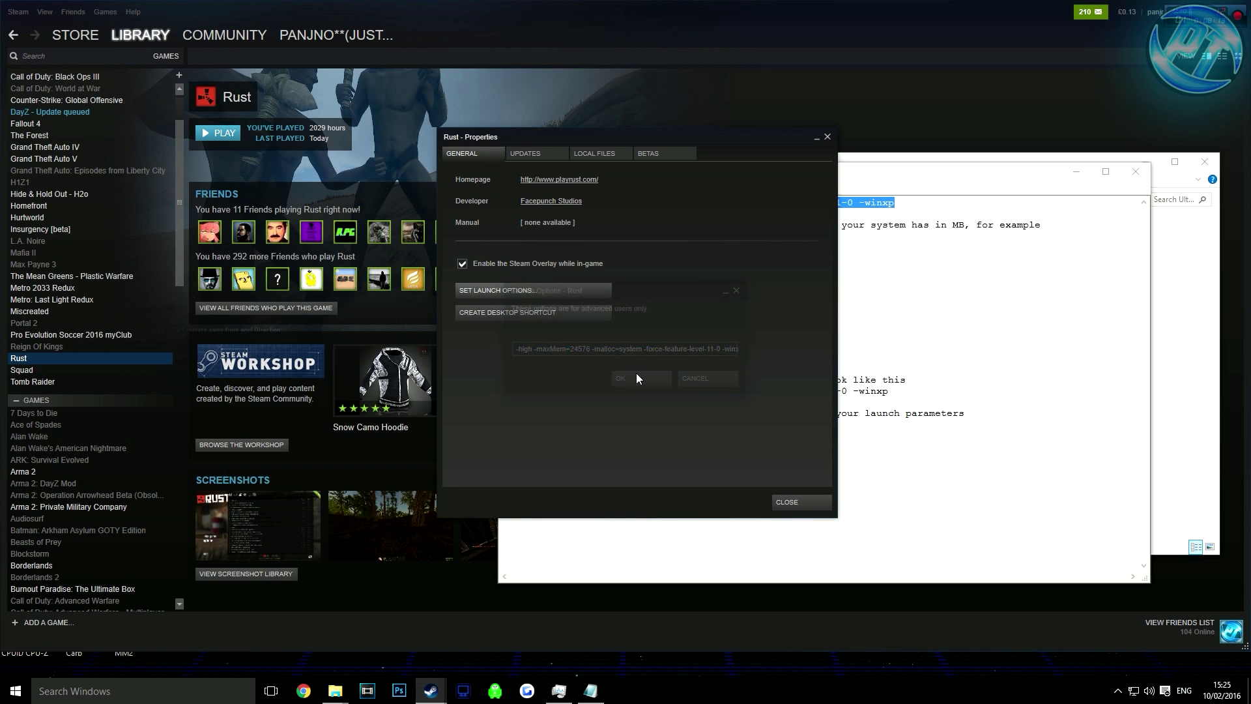
{"action": "left_click", "coordinate": [817, 502]}
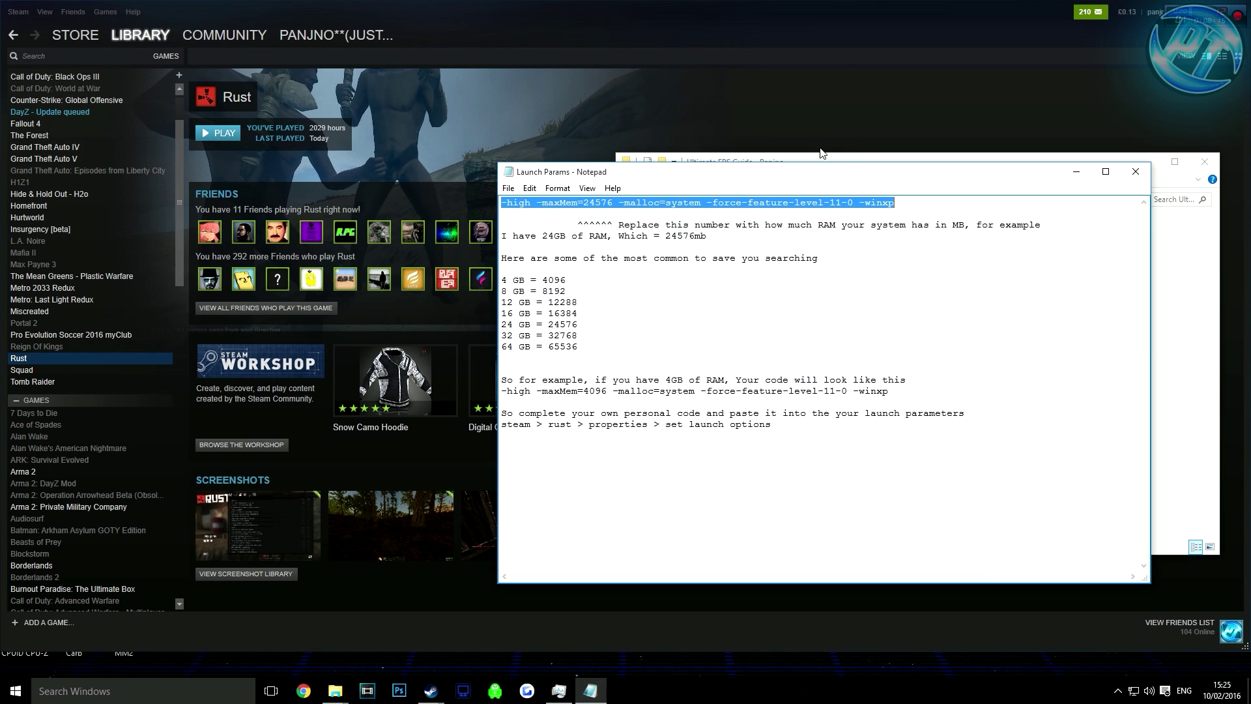
Close the Launch Params notes in Notepad.
{"action": "left_click_drag", "start_coordinate": [847, 172], "coordinate": [488, 168]}
{"action": "left_click_drag", "start_coordinate": [671, 168], "coordinate": [565, 177]}
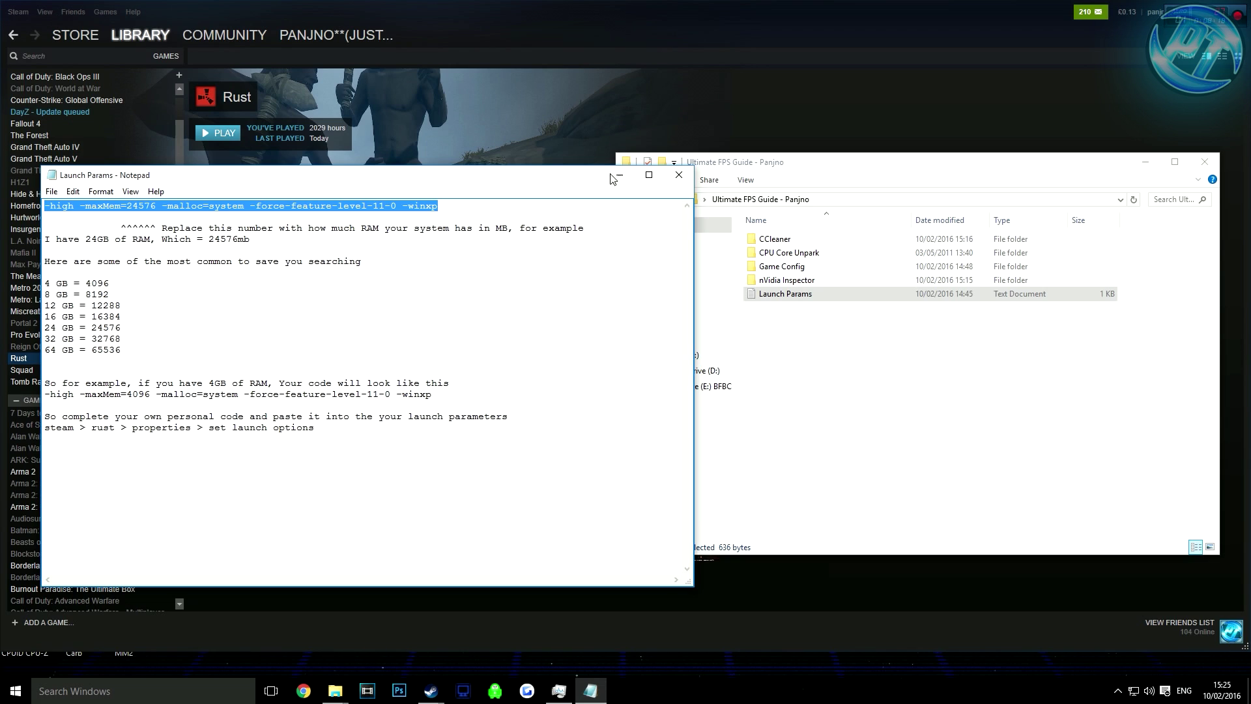
{"action": "left_click", "coordinate": [678, 176]}
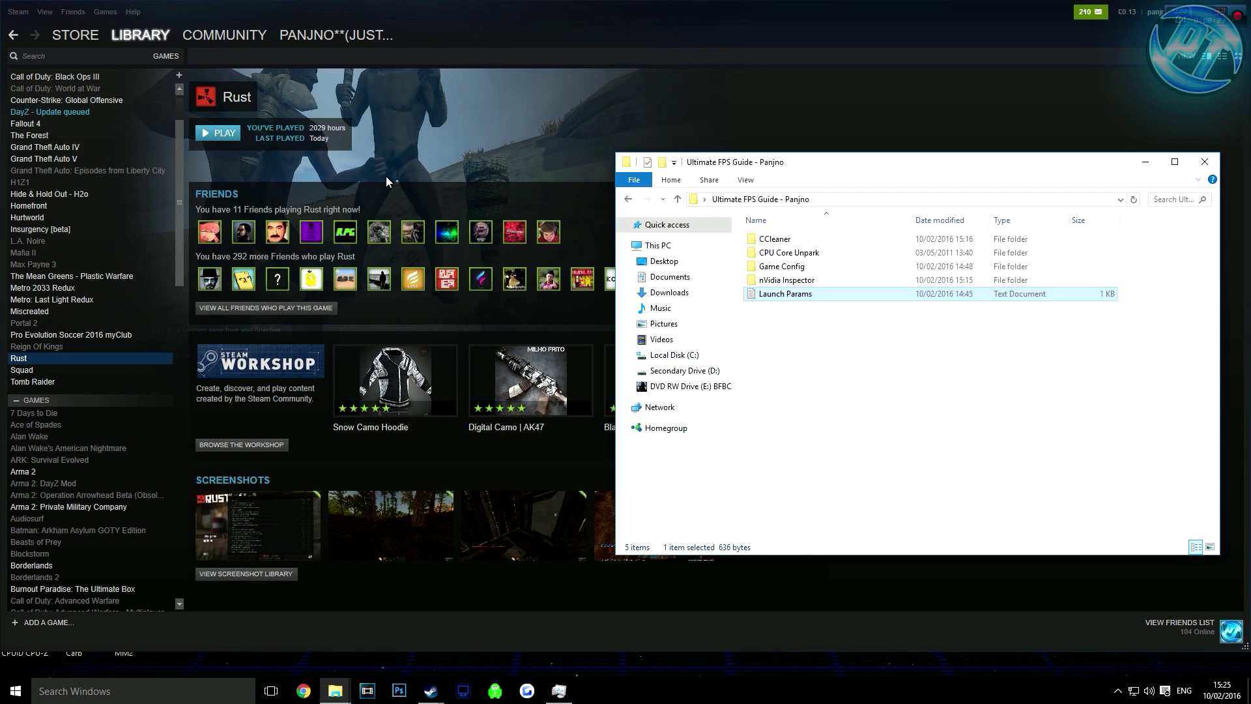
Launch Rust from the Steam library in its default mode.
{"action": "left_click", "coordinate": [386, 181]}
{"action": "left_click", "coordinate": [226, 133]}
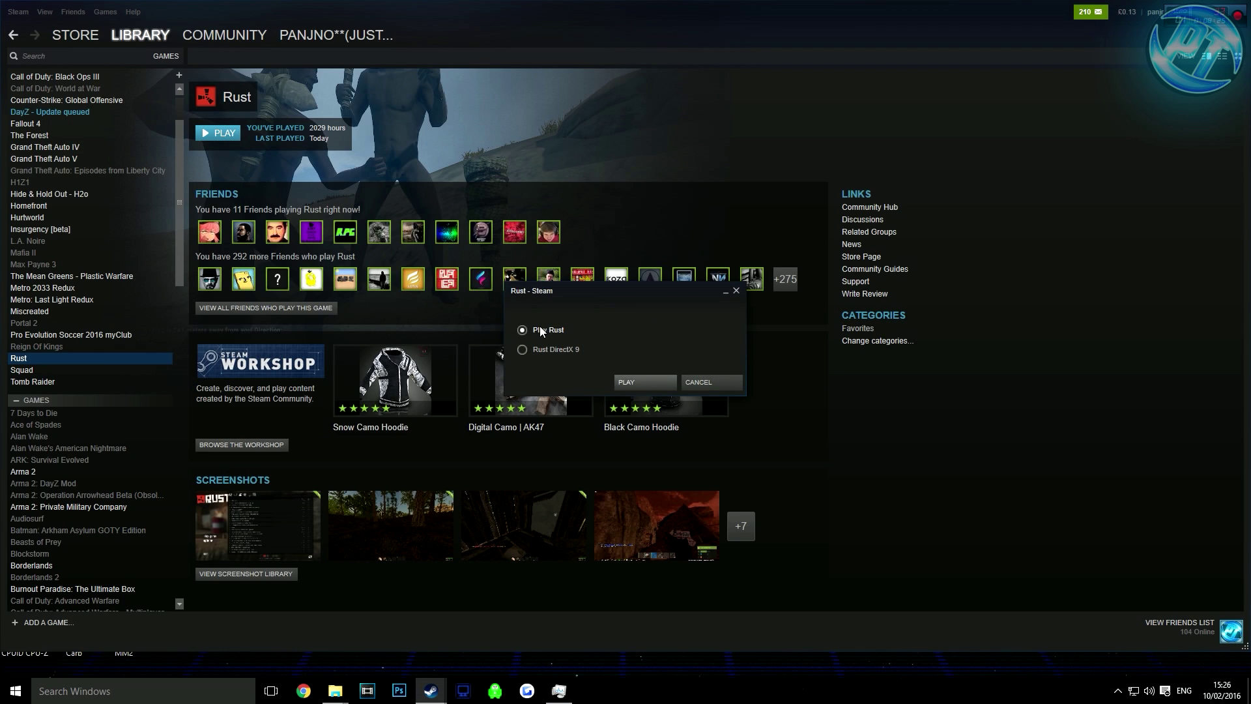
{"action": "left_click", "coordinate": [633, 384]}
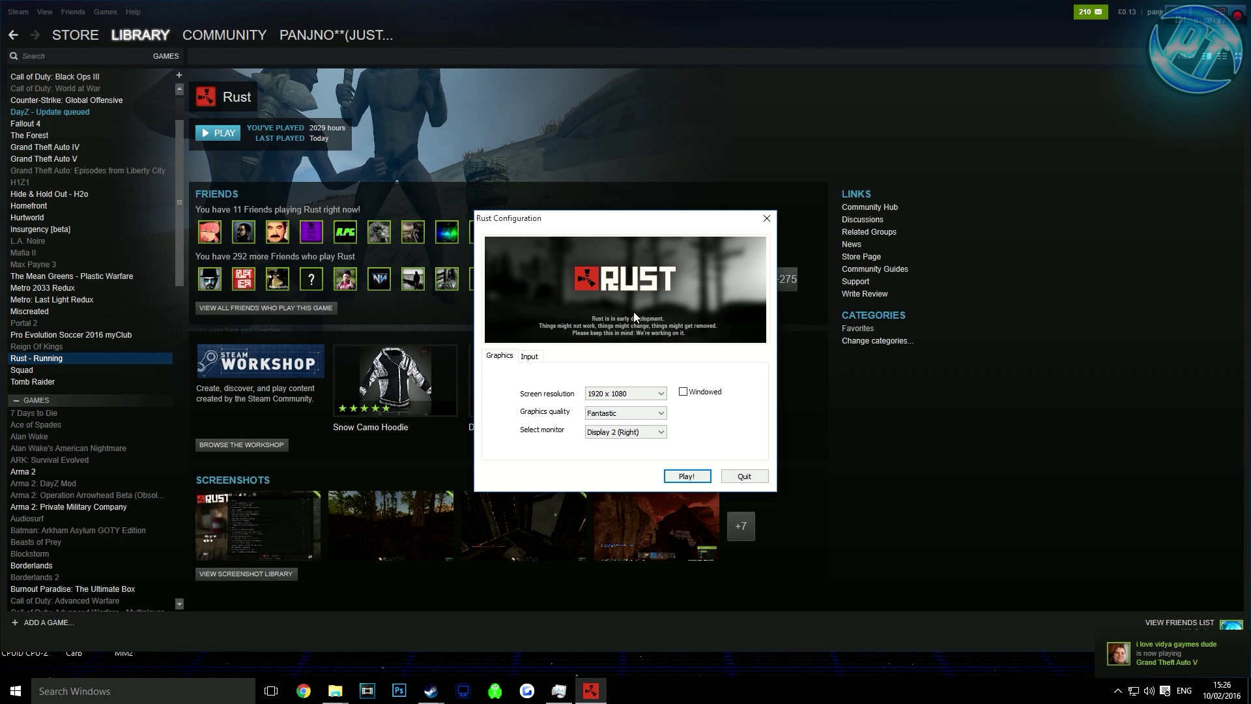
Keep the Rust Configuration at 1920 x 1080, Fantastic quality and Display 2 (Right).
{"action": "left_click", "coordinate": [637, 392]}
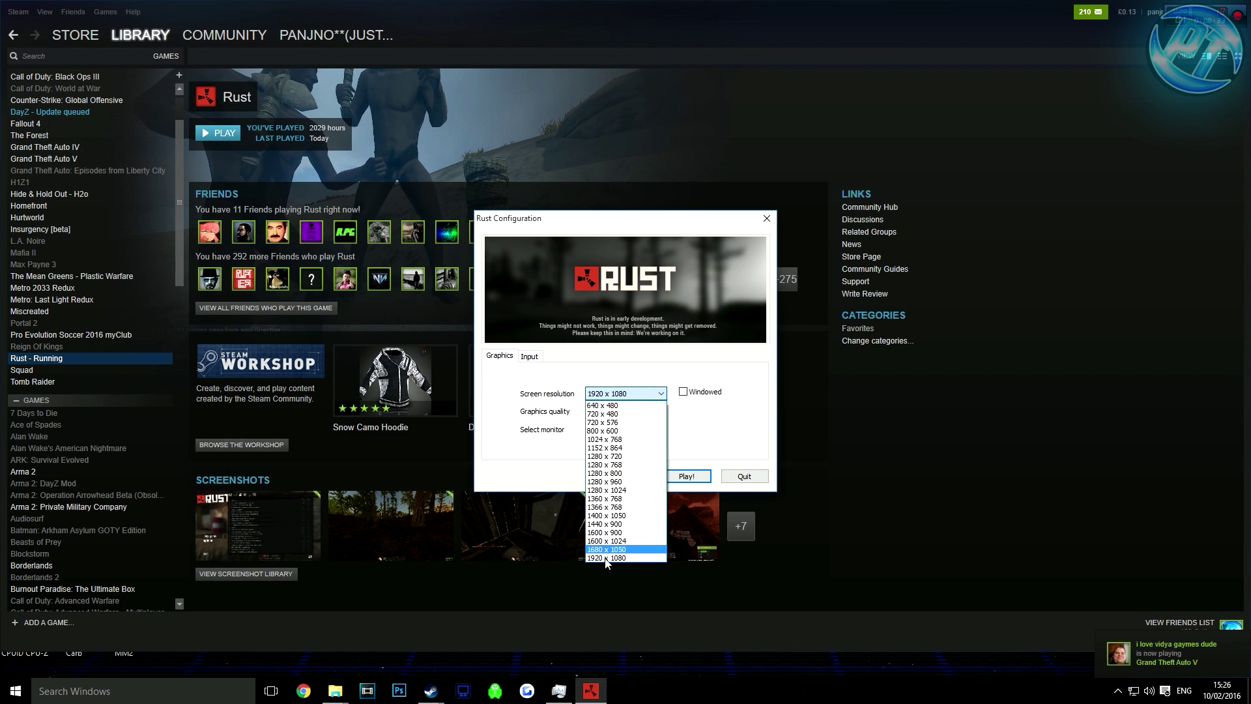
{"action": "left_click", "coordinate": [606, 559]}
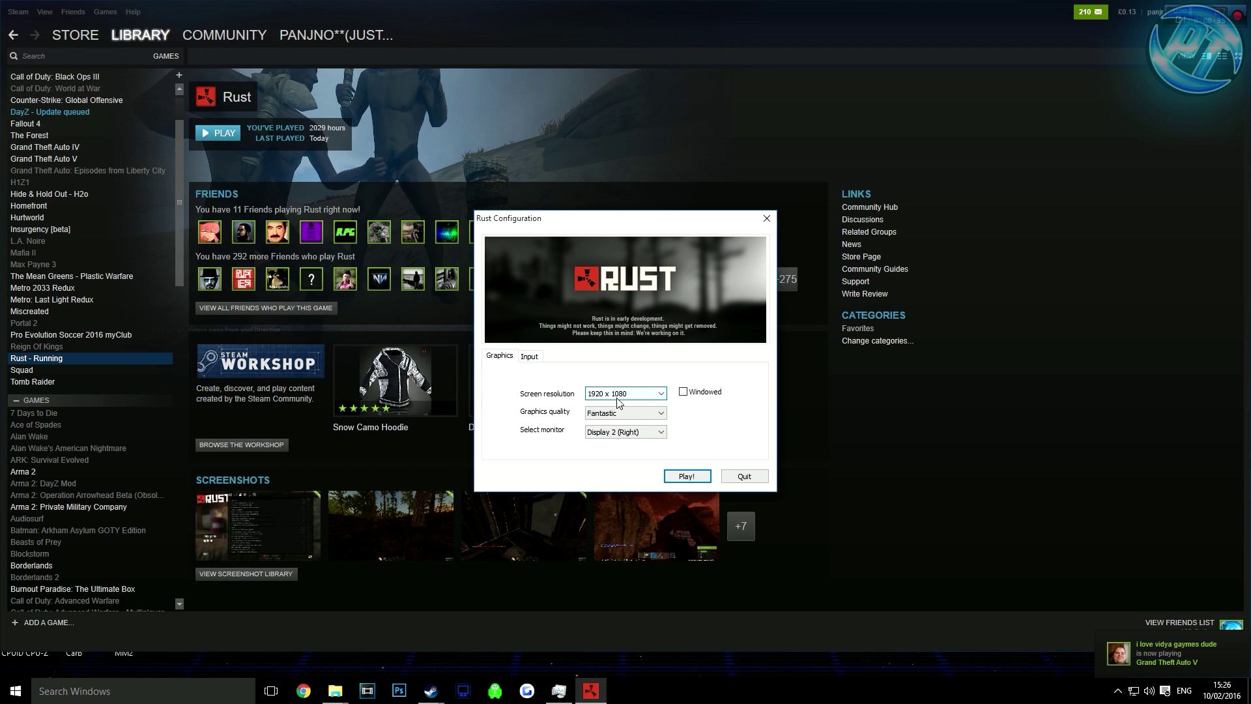
{"action": "left_click", "coordinate": [620, 413]}
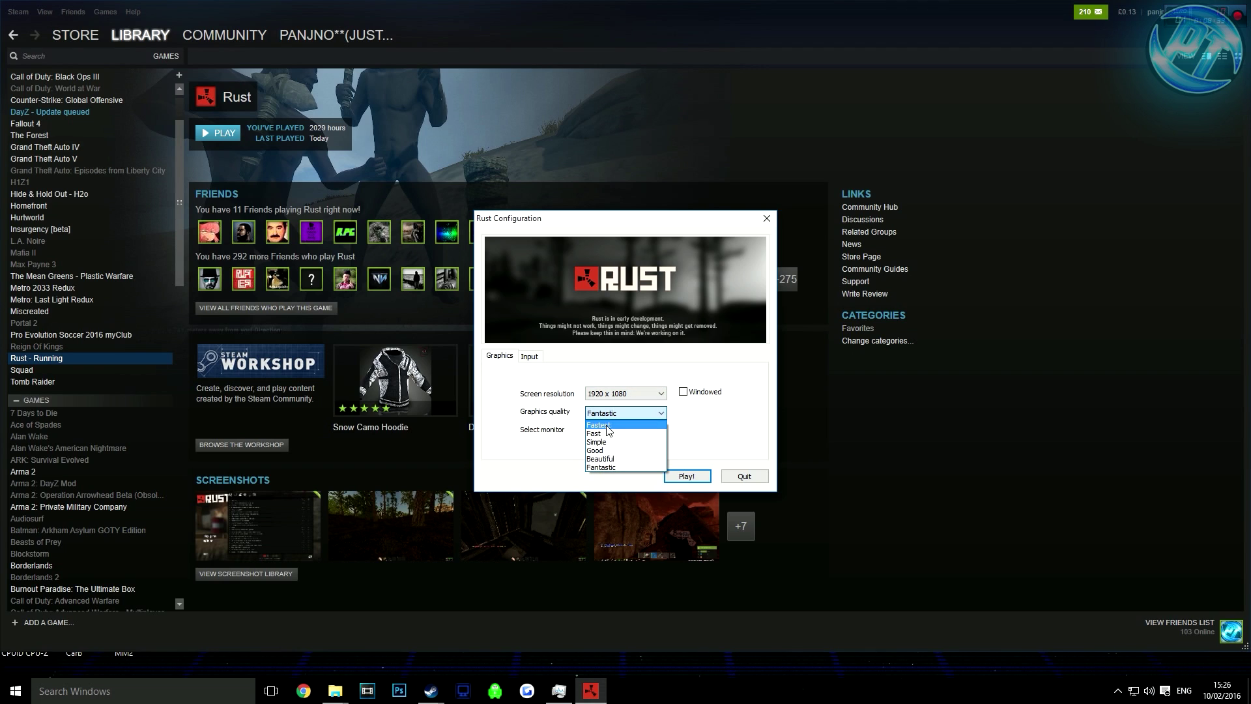
{"action": "left_click", "coordinate": [624, 432]}
{"action": "left_click", "coordinate": [624, 432]}
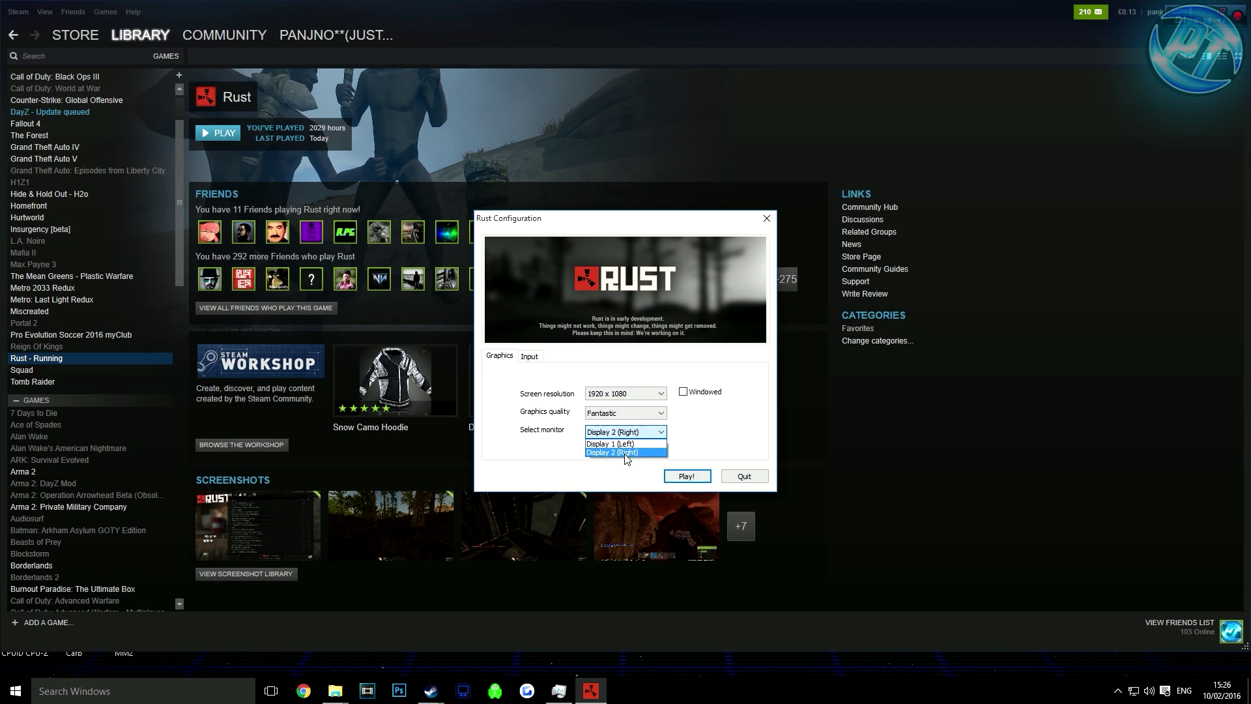
{"action": "left_click", "coordinate": [626, 433]}
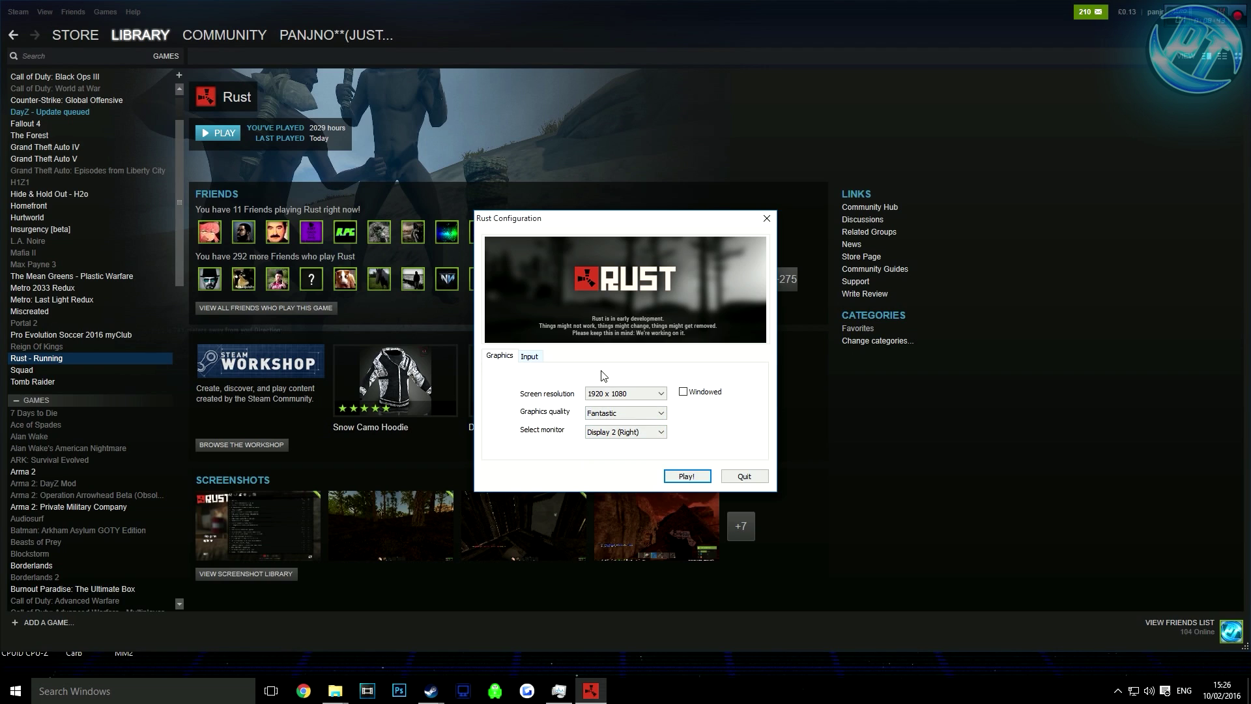
Glance at the input key bindings, then Play and switch away while the game loads.
{"action": "left_click", "coordinate": [530, 356]}
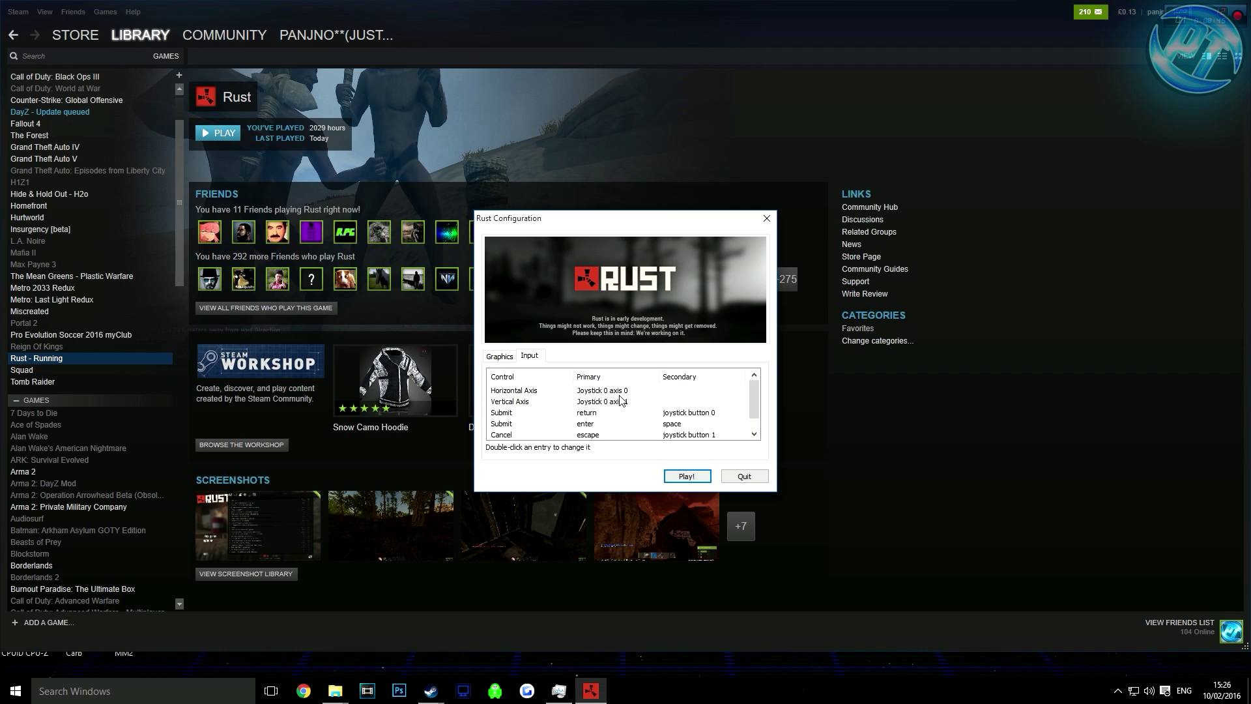
{"action": "scroll", "coordinate": [622, 401], "scroll_direction": "up", "scroll_amount": 1}
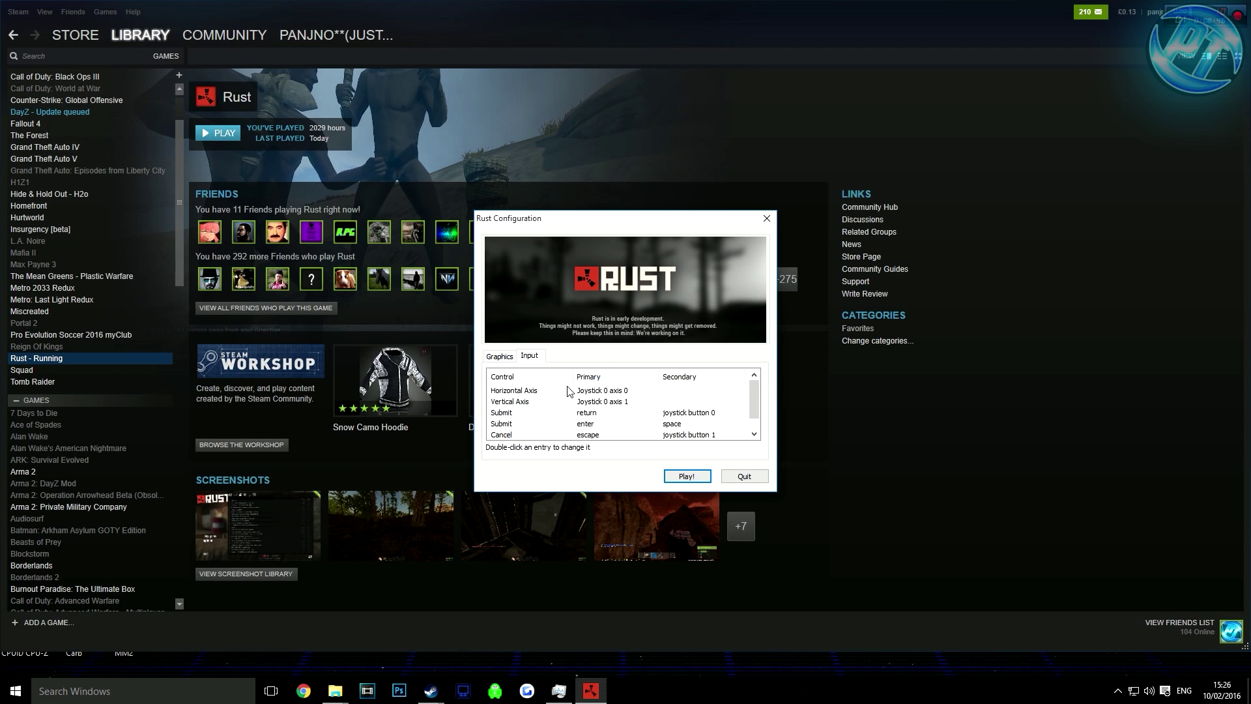
{"action": "left_click", "coordinate": [502, 361]}
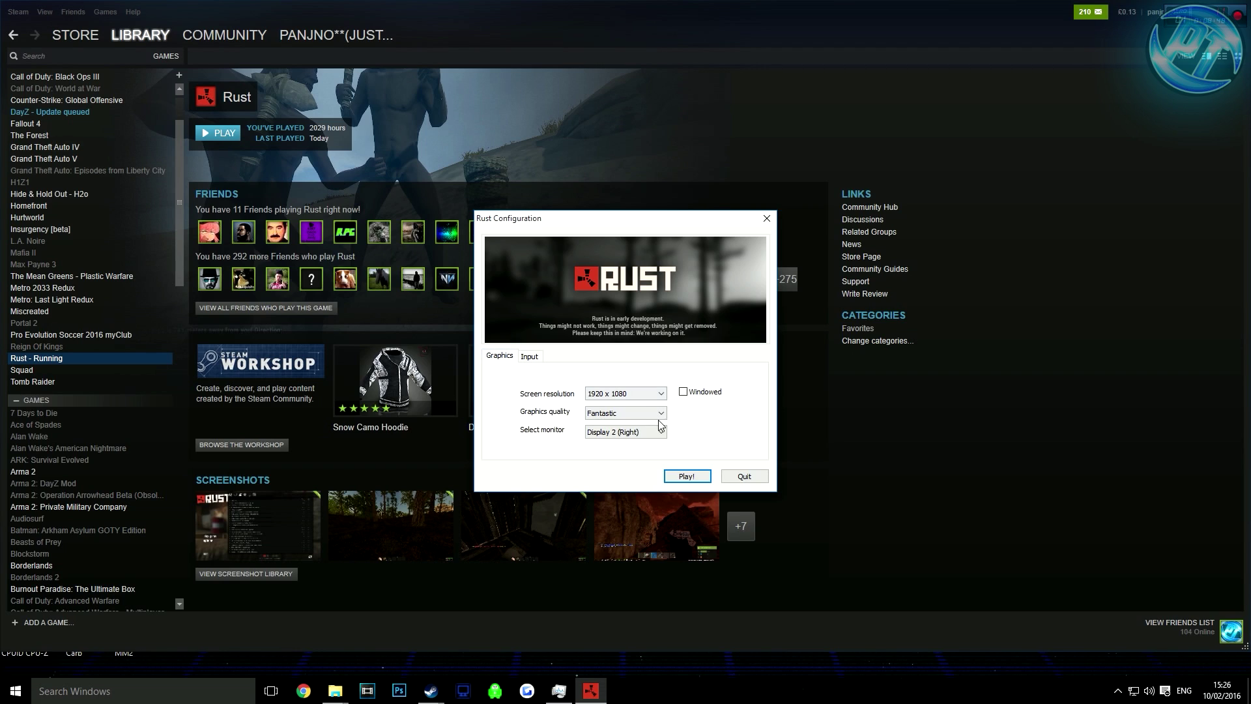
{"action": "left_click", "coordinate": [687, 477]}
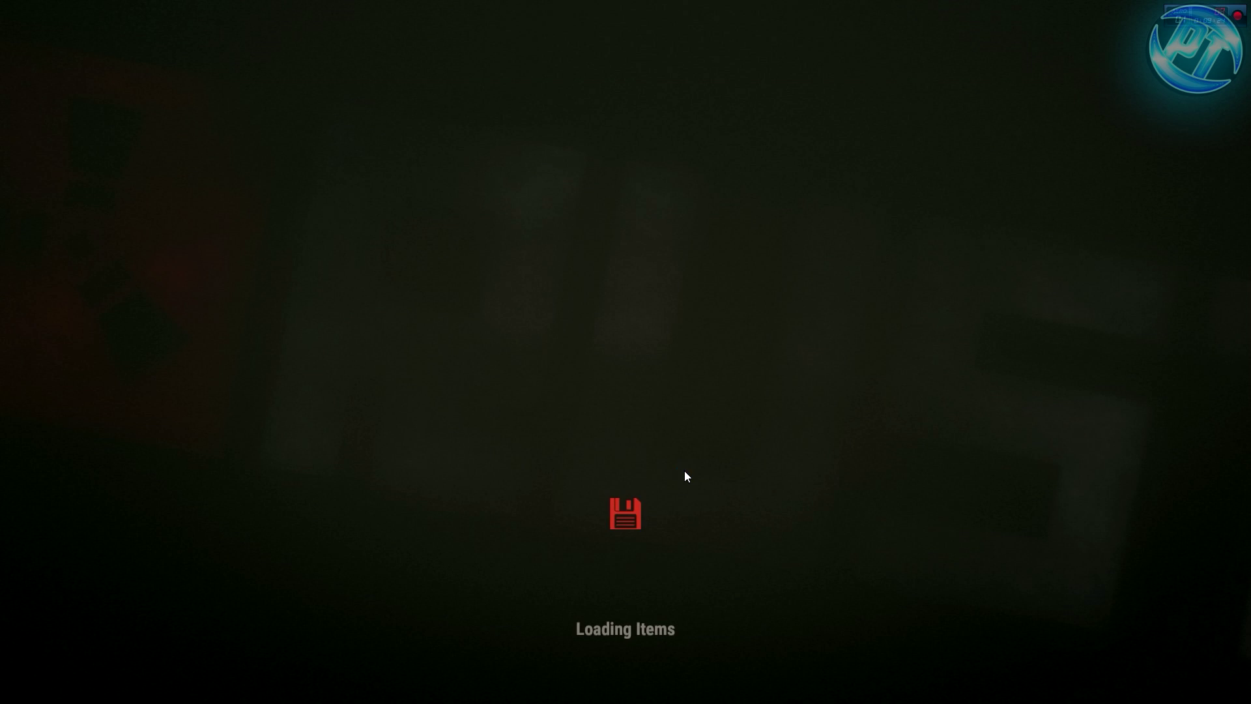
{"action": "key", "text": "alt+Tab"}
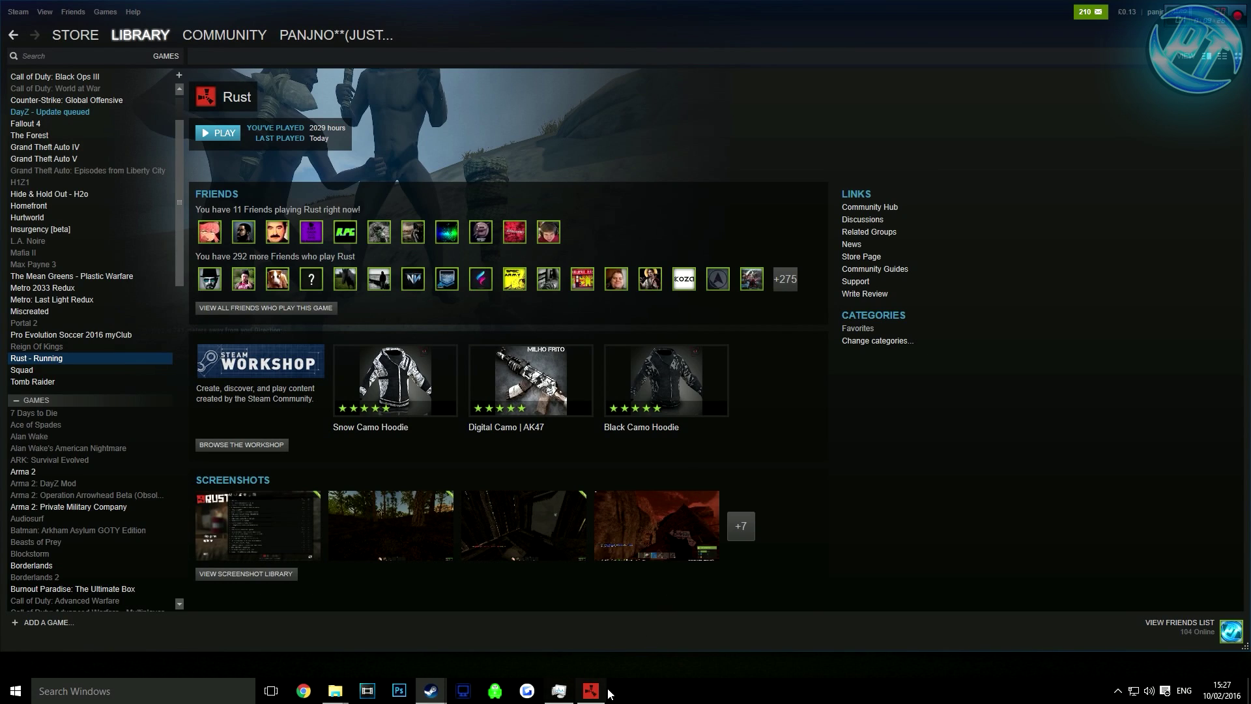
Open Task Manager from the taskbar and show its list of running processes.
{"action": "right_click", "coordinate": [636, 692]}
{"action": "left_click", "coordinate": [663, 646]}
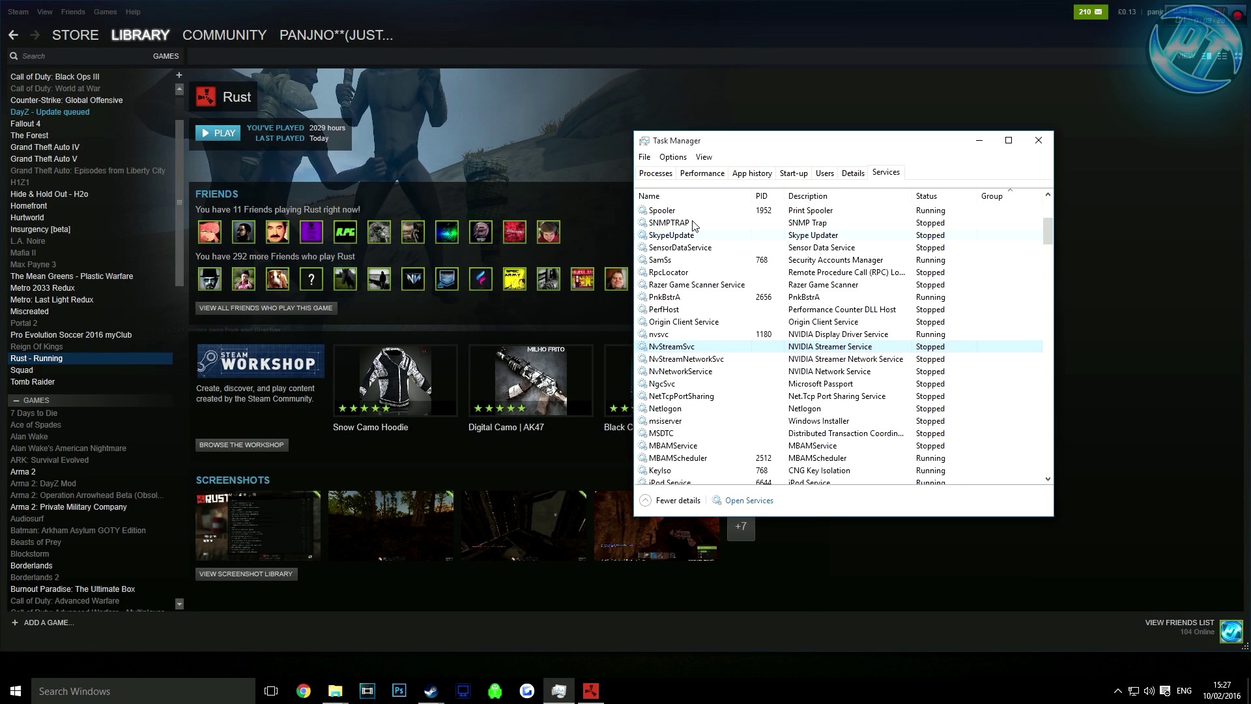
{"action": "left_click_drag", "start_coordinate": [713, 142], "coordinate": [596, 113]}
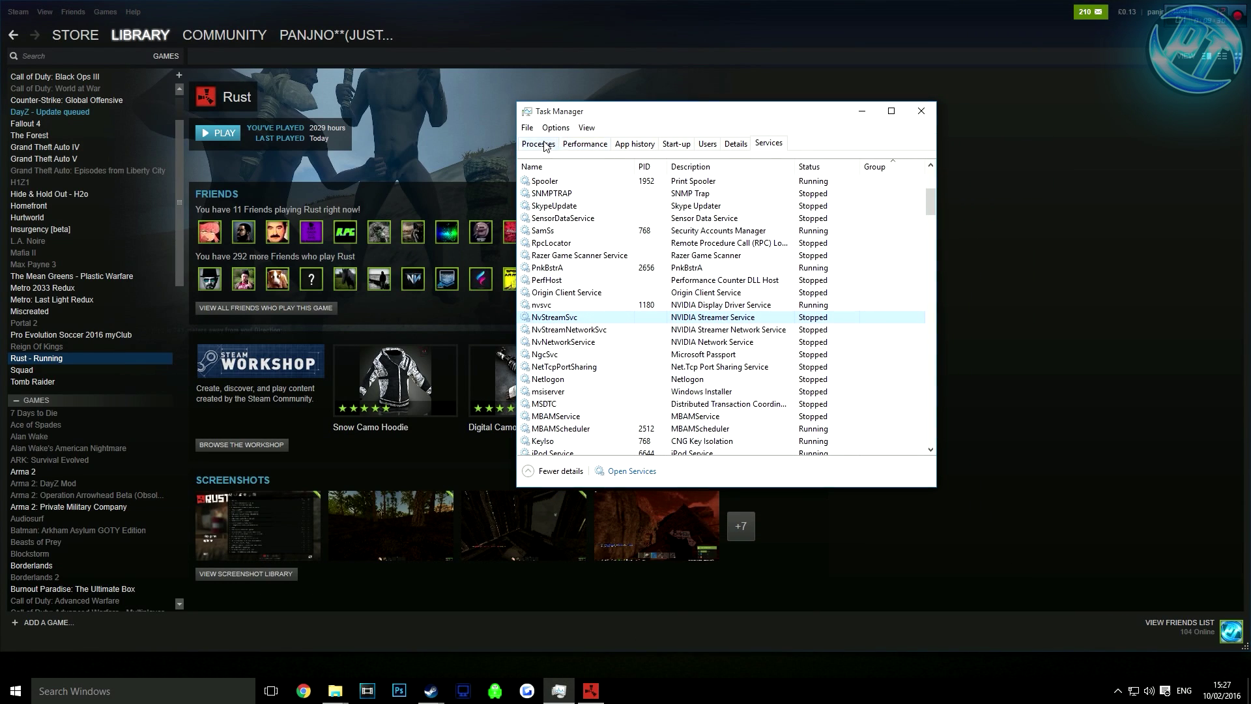
{"action": "left_click", "coordinate": [546, 145]}
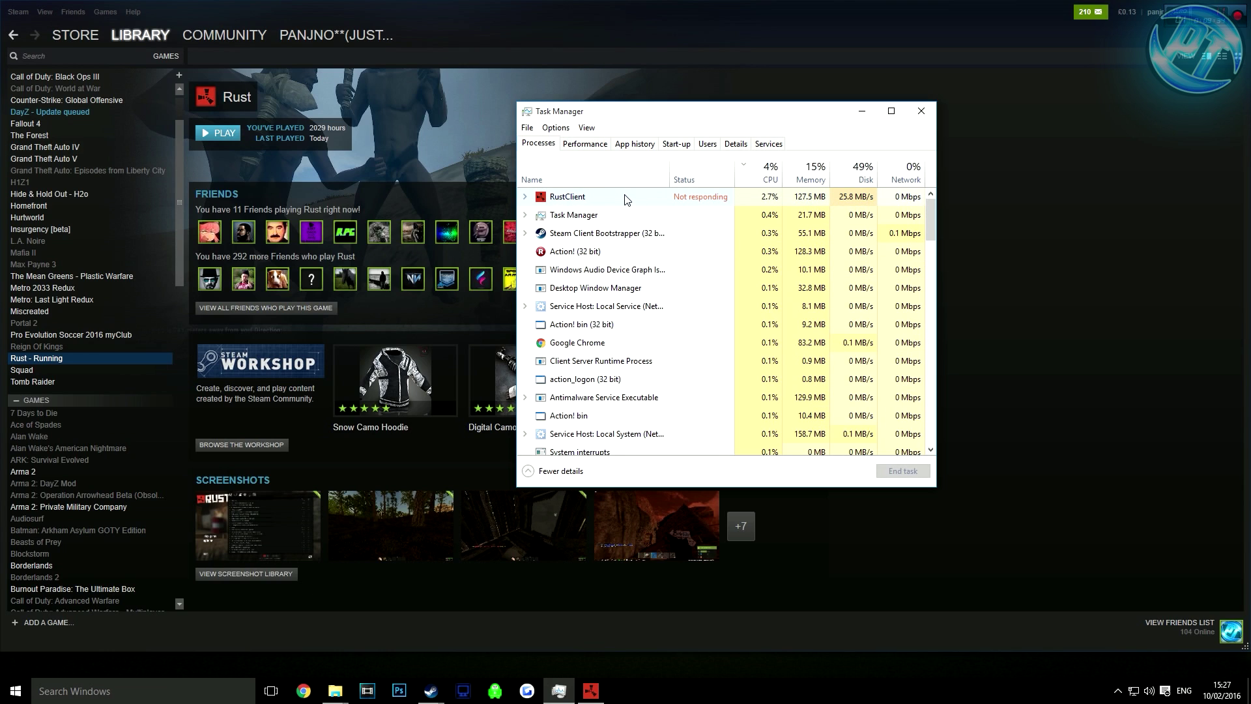
Set RustClient.exe priority to High in Details, confirm, and return to the game.
{"action": "right_click", "coordinate": [626, 196]}
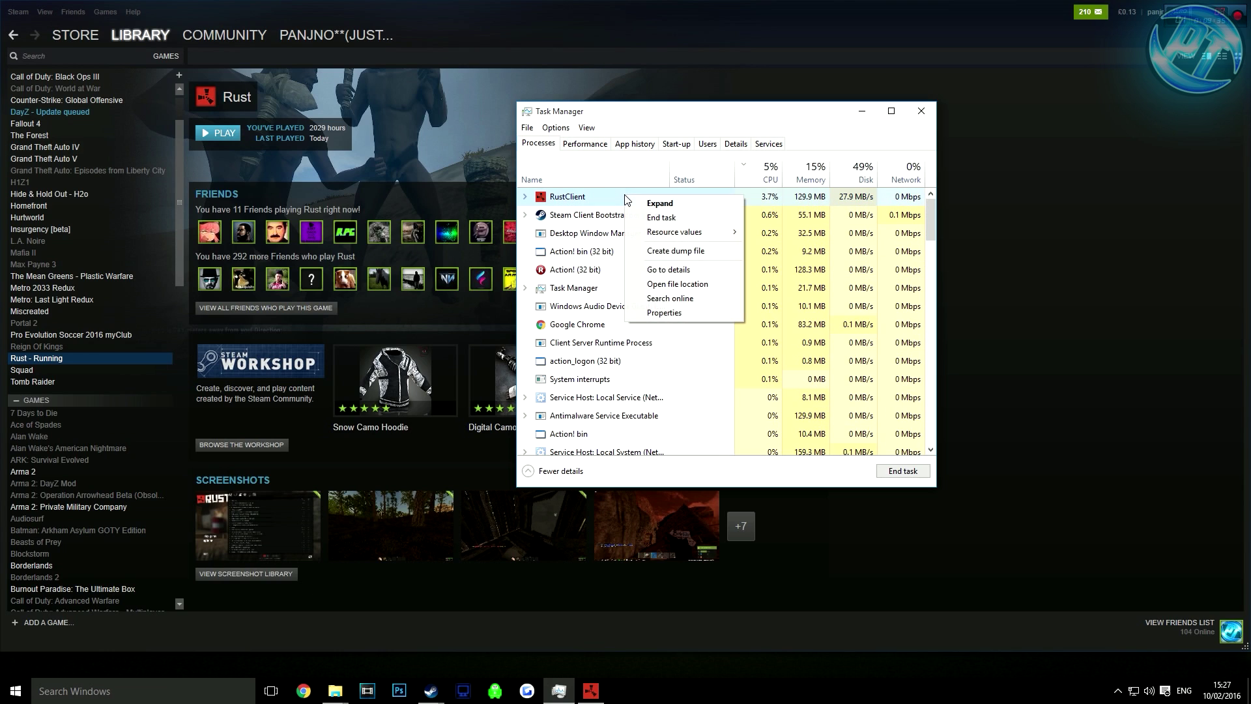
{"action": "left_click", "coordinate": [697, 269]}
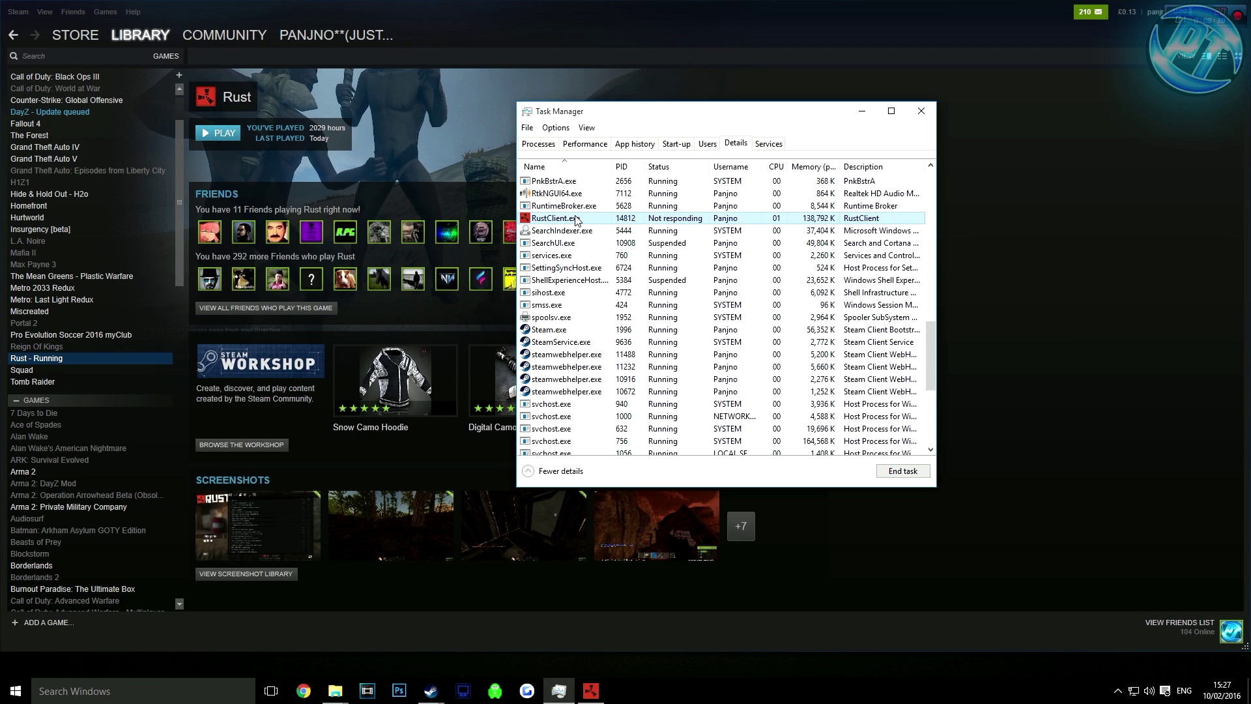
{"action": "right_click", "coordinate": [576, 221]}
{"action": "mouse_move", "coordinate": [650, 259]}
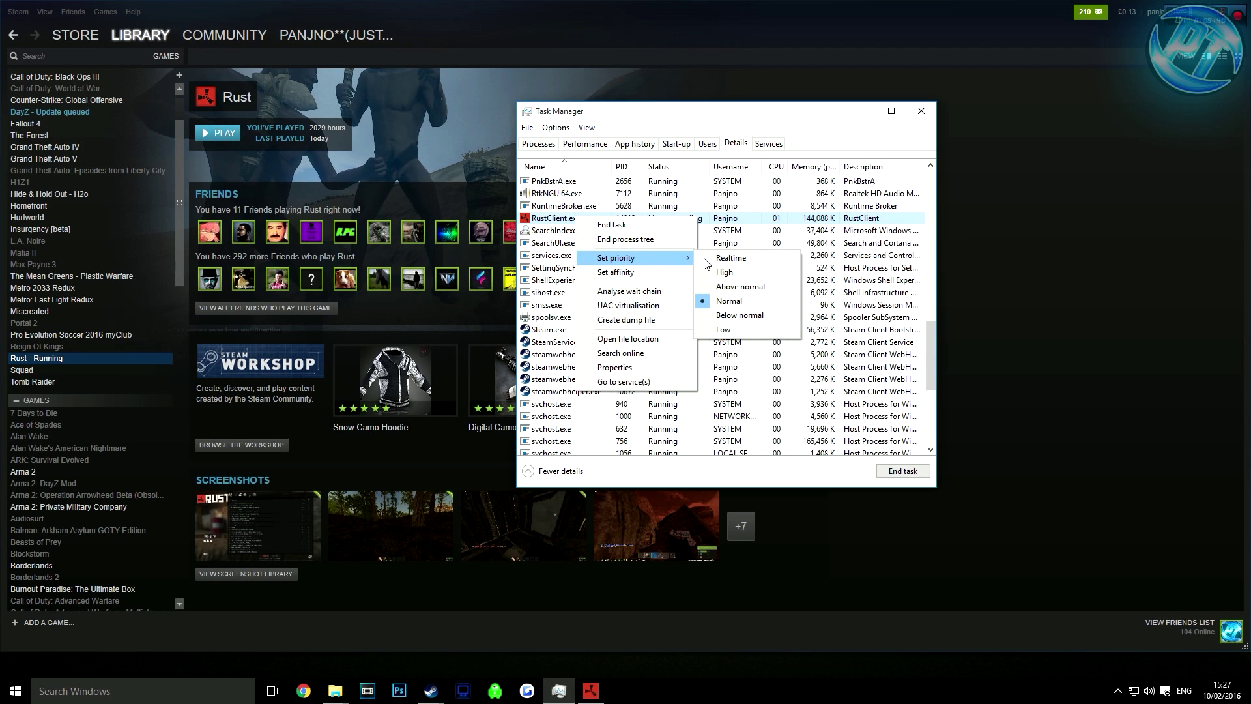
{"action": "left_click", "coordinate": [729, 274]}
{"action": "left_click", "coordinate": [651, 363]}
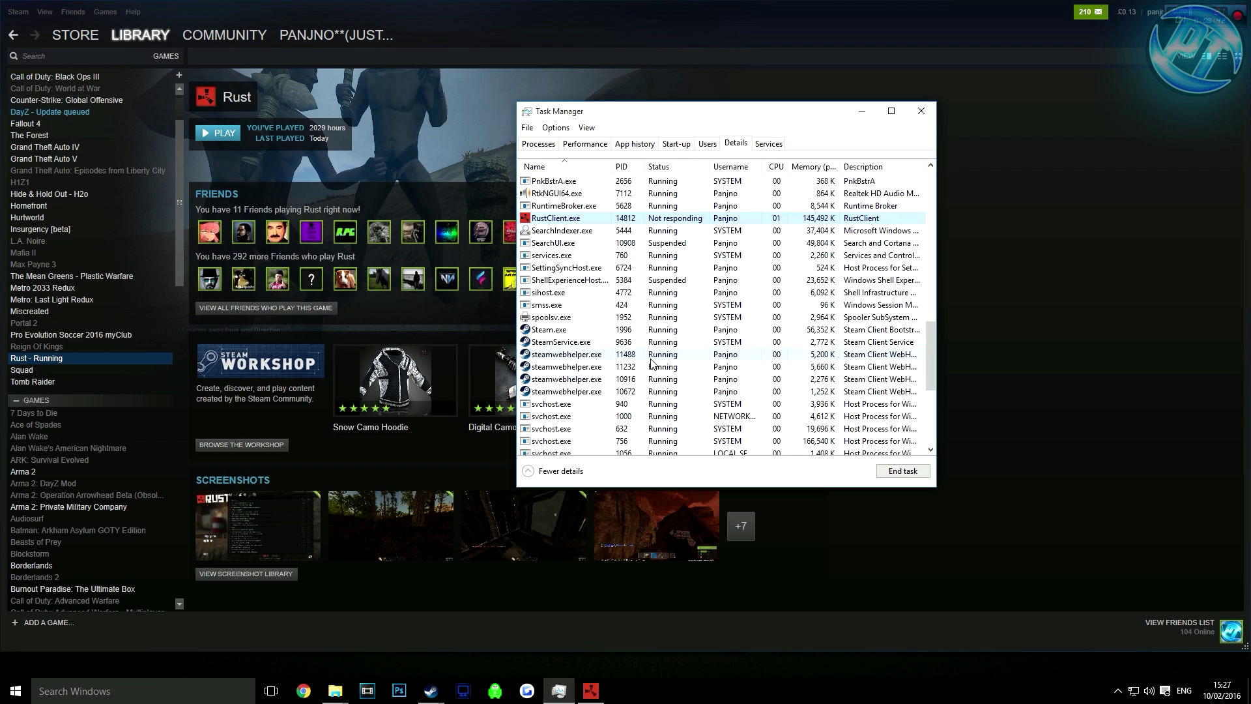
{"action": "left_click", "coordinate": [591, 691]}
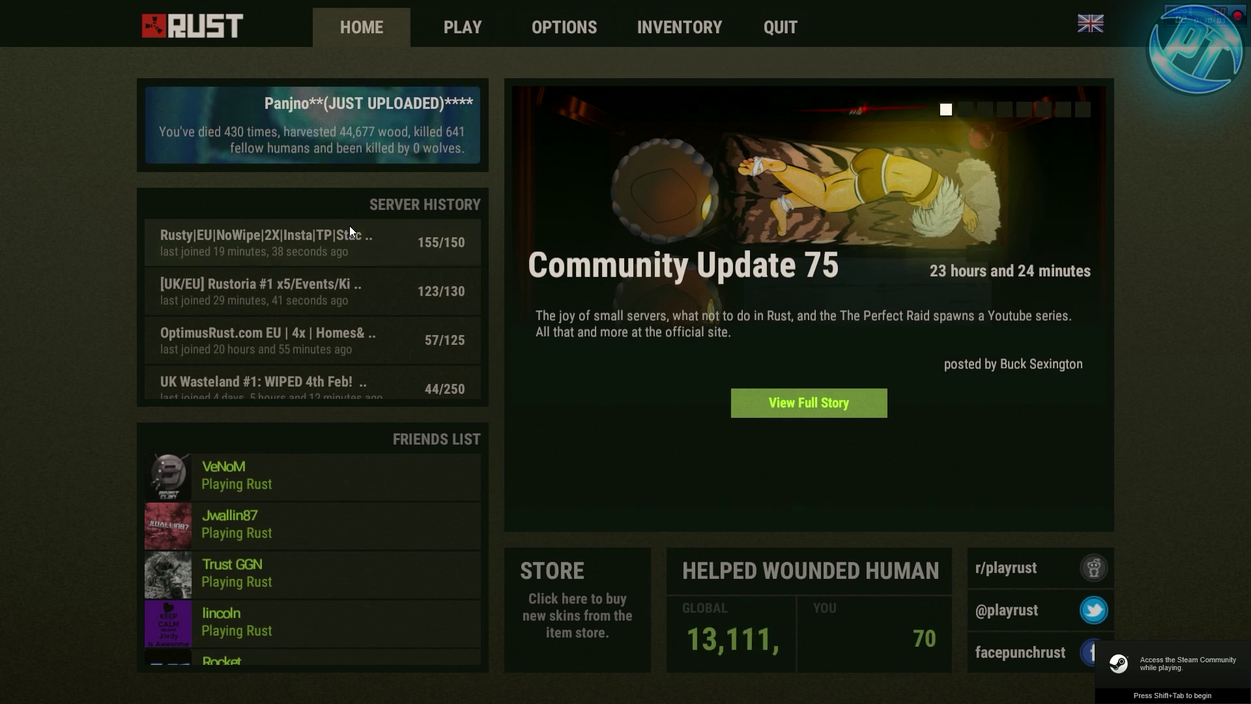
Review Rust's graphics options, leaving Parallax Mapping at 0 and shadows at Four Cascades.
{"action": "left_click", "coordinate": [579, 29]}
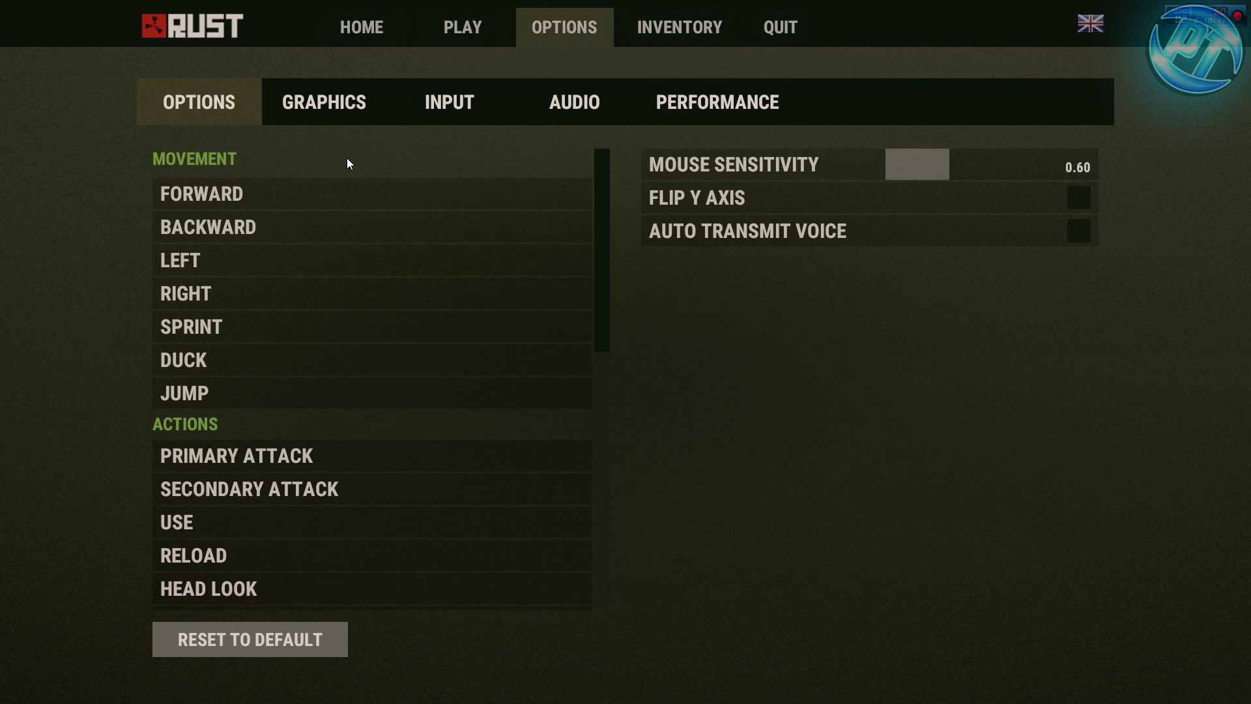
{"action": "scroll", "coordinate": [378, 252], "scroll_direction": "down", "scroll_amount": 4}
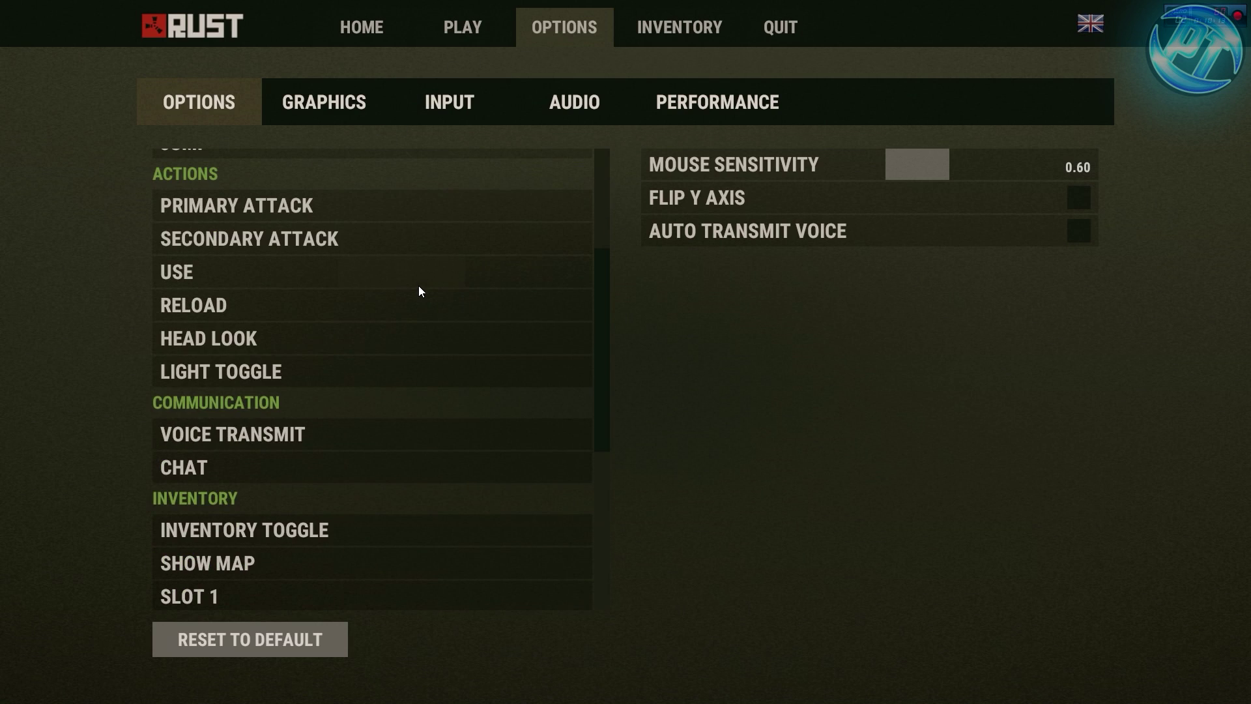
{"action": "scroll", "coordinate": [421, 286], "scroll_direction": "up", "scroll_amount": 4}
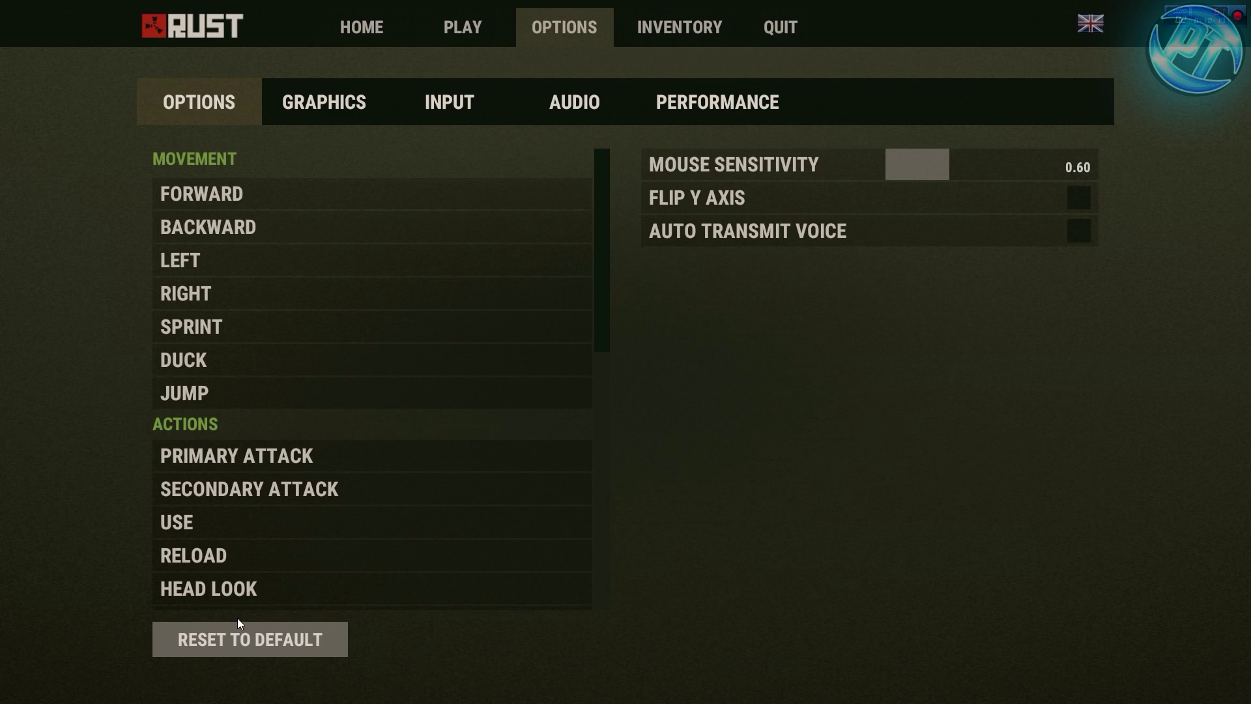
{"action": "left_click", "coordinate": [325, 106]}
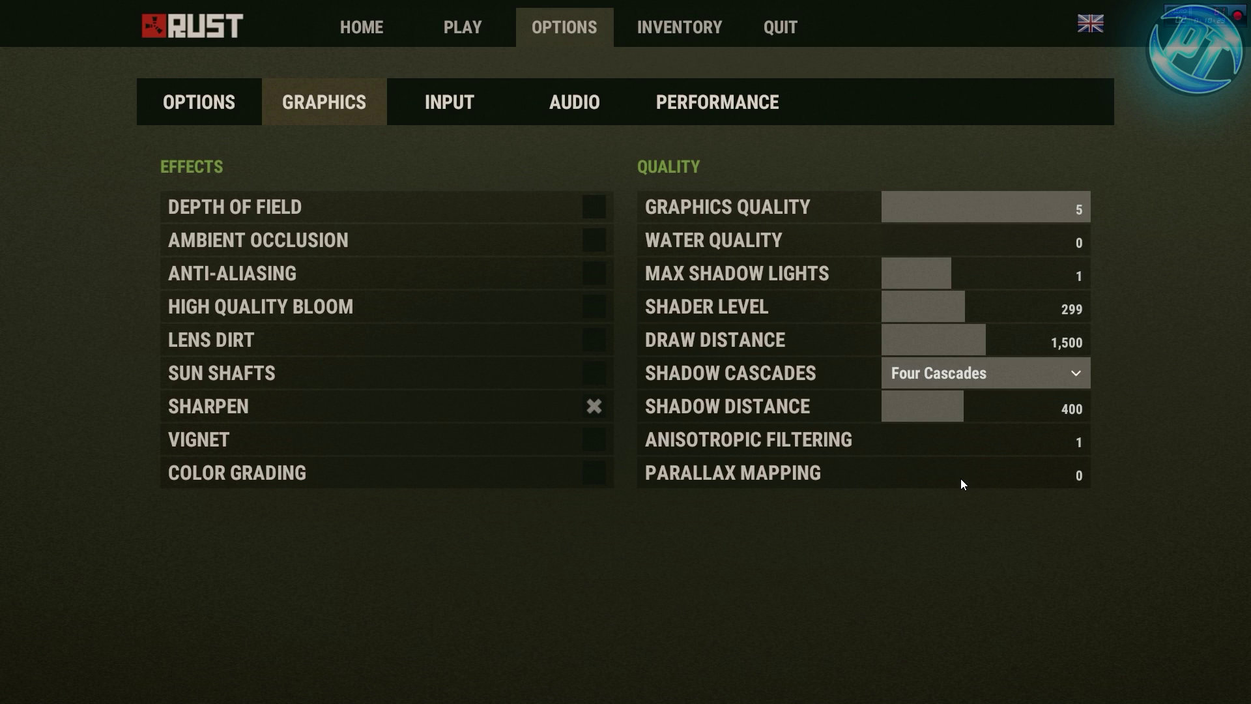
{"action": "left_click_drag", "start_coordinate": [951, 467], "coordinate": [892, 457]}
{"action": "left_click", "coordinate": [973, 379]}
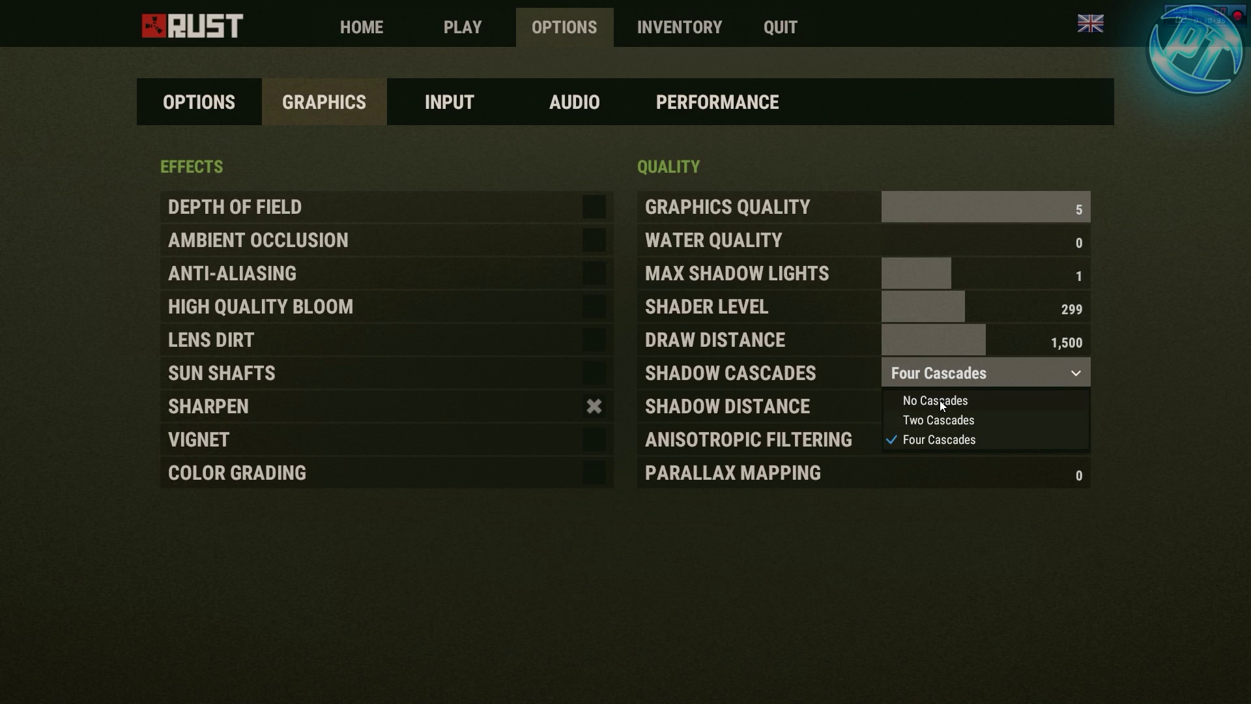
{"action": "left_click", "coordinate": [939, 400]}
{"action": "left_click", "coordinate": [956, 366]}
{"action": "left_click", "coordinate": [946, 439]}
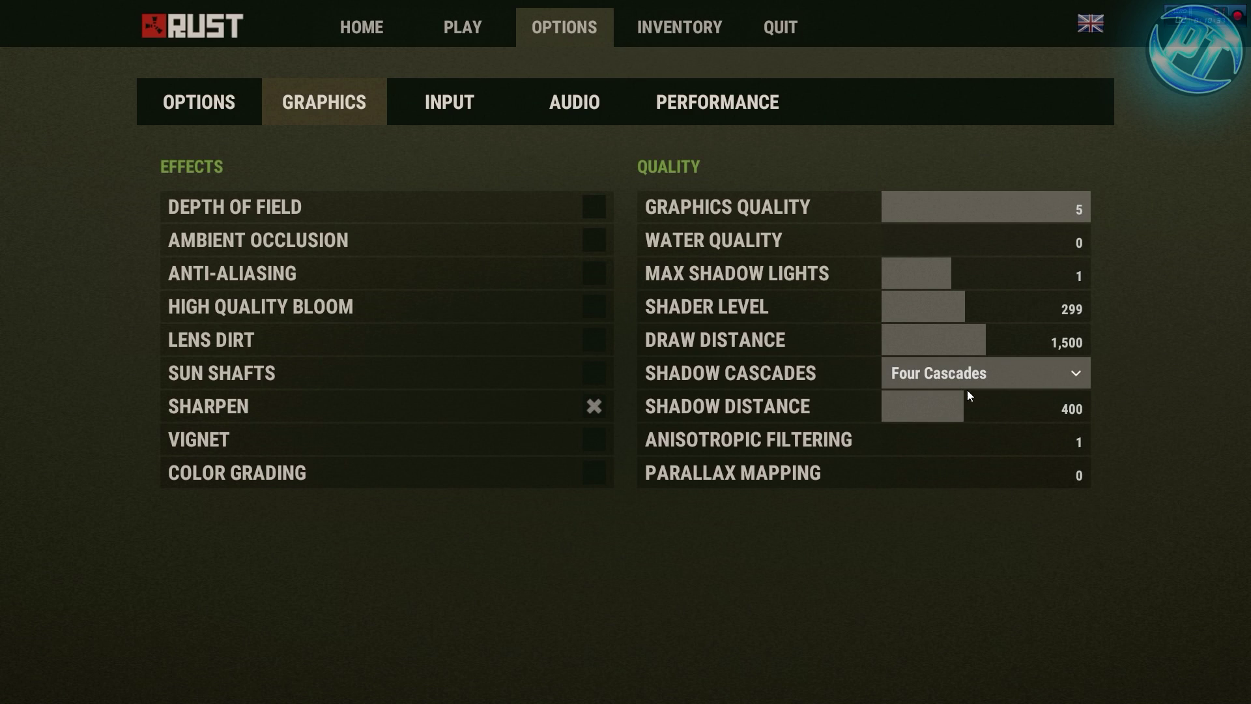
Check the input, audio and performance tabs, leaving MAX GIBS at 0.
{"action": "left_click", "coordinate": [464, 112]}
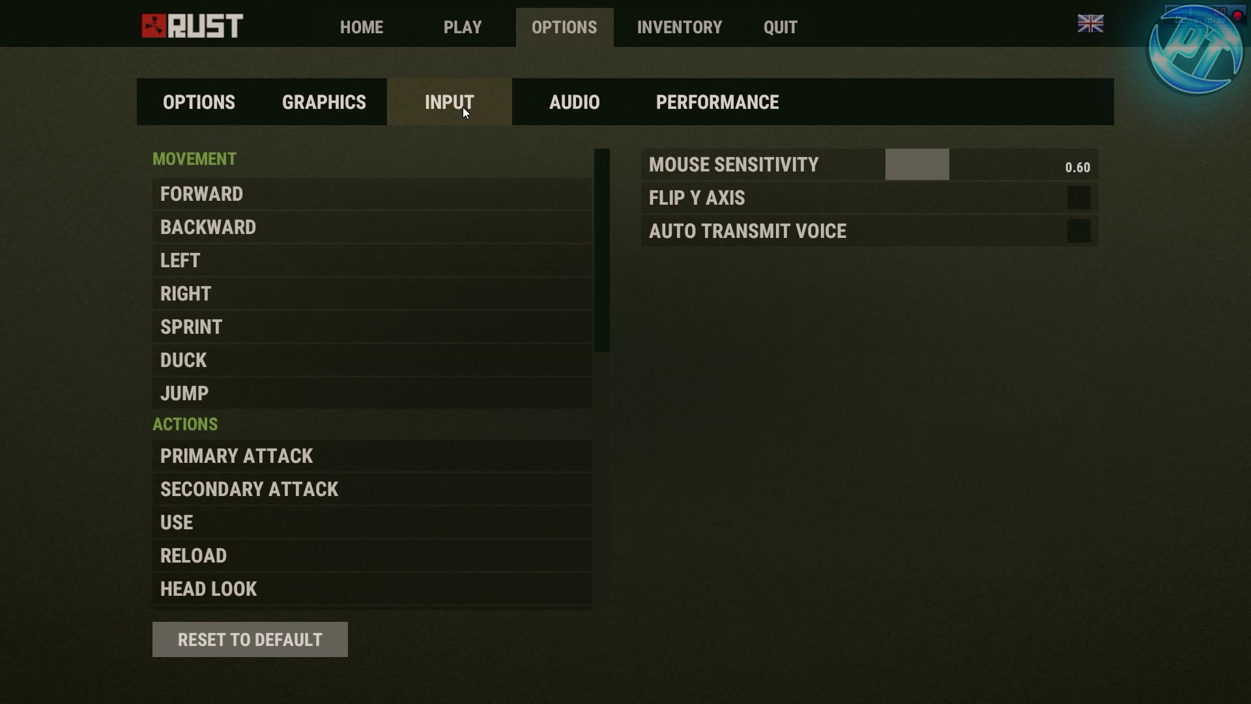
{"action": "left_click", "coordinate": [566, 110]}
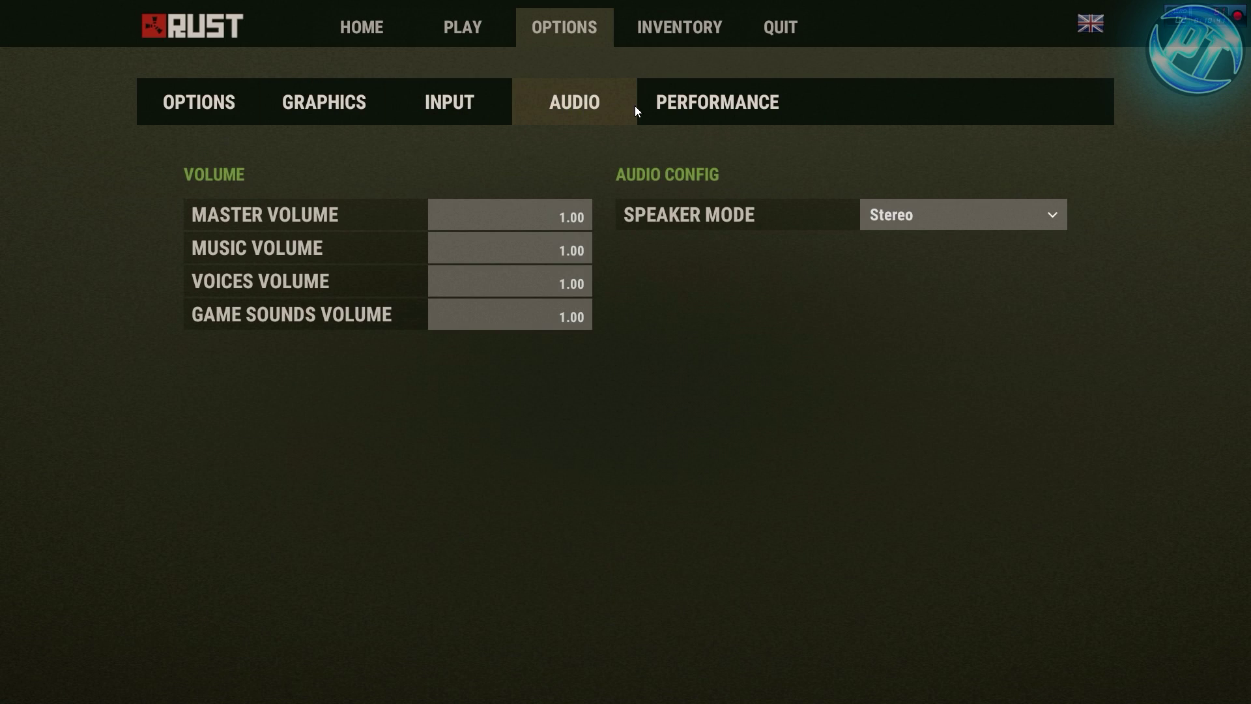
{"action": "left_click", "coordinate": [692, 104]}
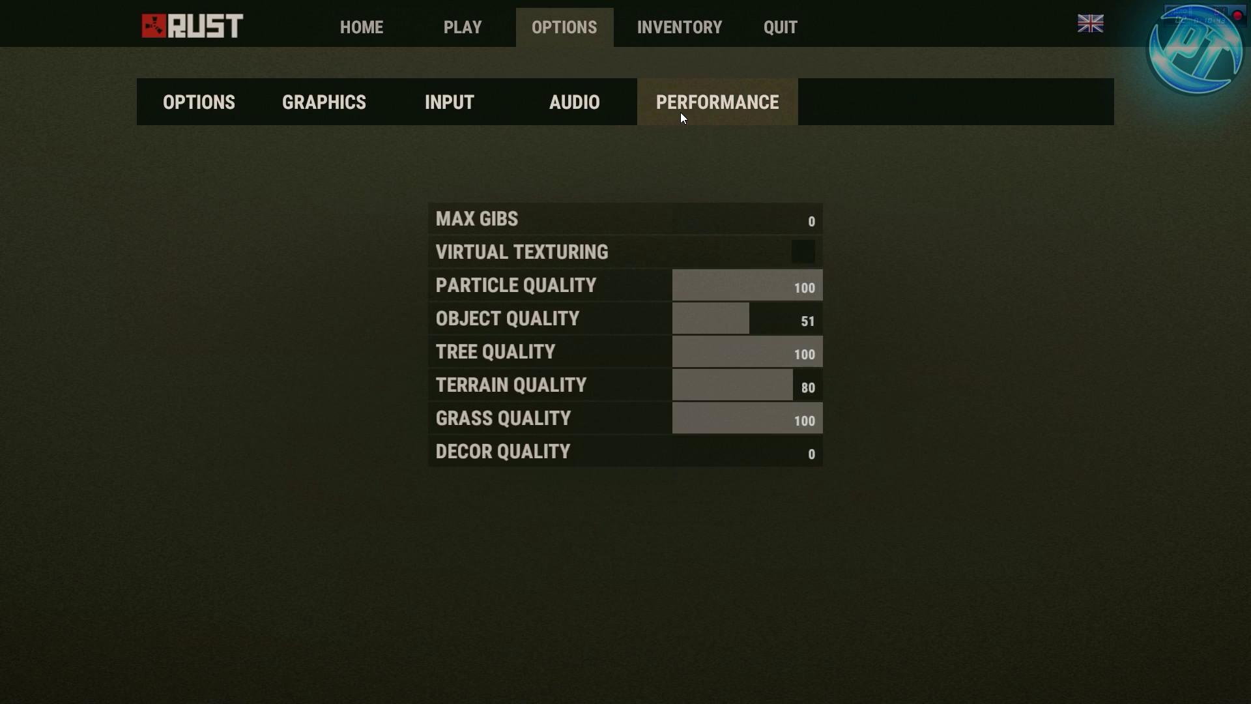
{"action": "left_click_drag", "start_coordinate": [770, 220], "coordinate": [514, 222]}
Browse modded servers by player count, then join Facepunch Manchester from the Community list.
{"action": "left_click", "coordinate": [456, 33]}
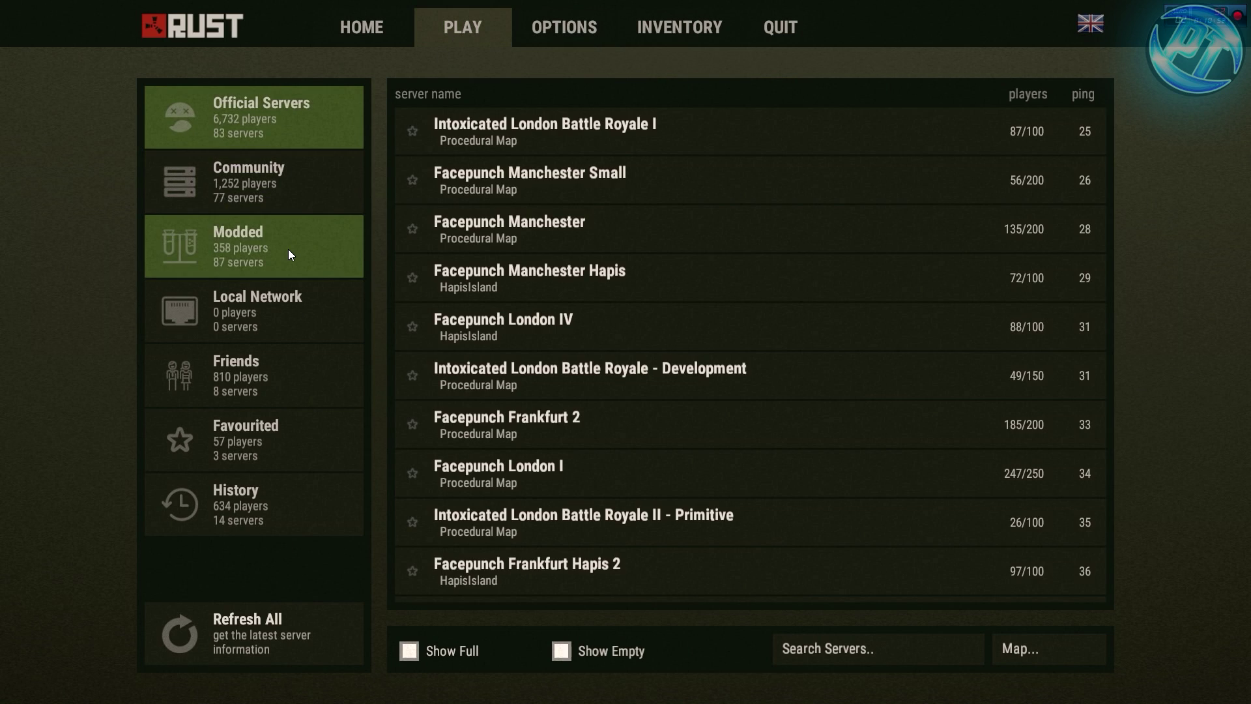
{"action": "left_click", "coordinate": [288, 249]}
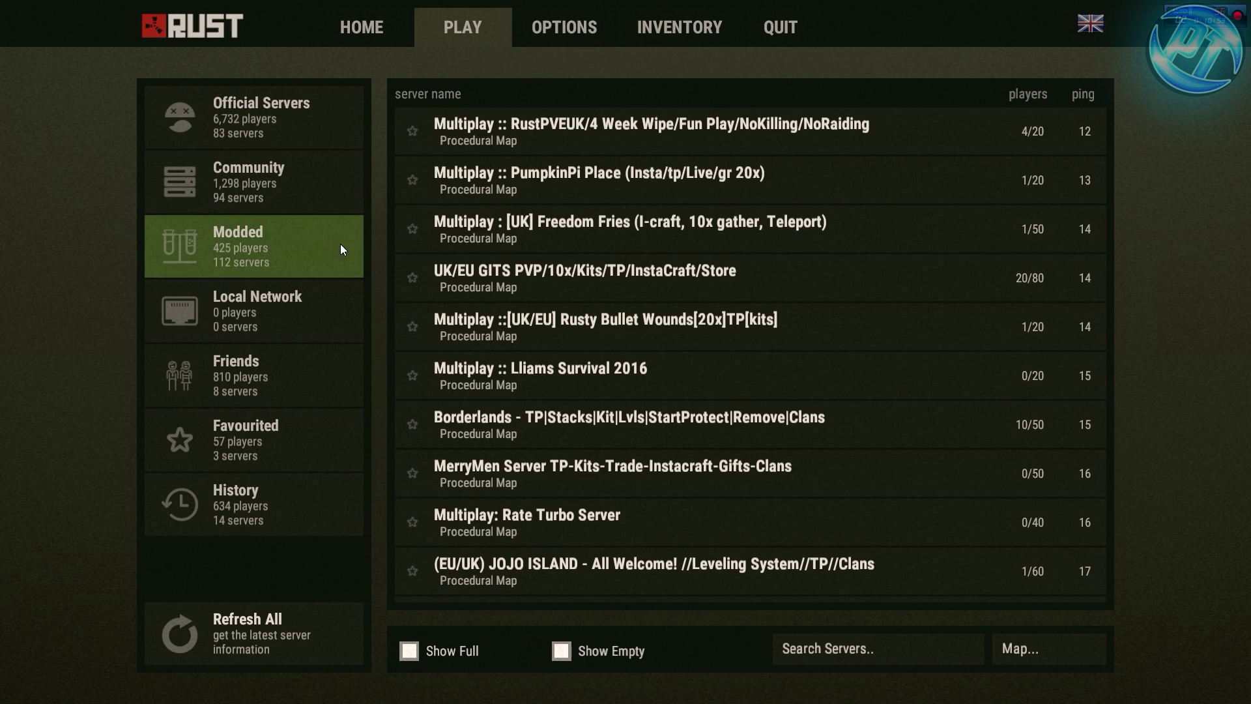
{"action": "left_click", "coordinate": [1000, 99]}
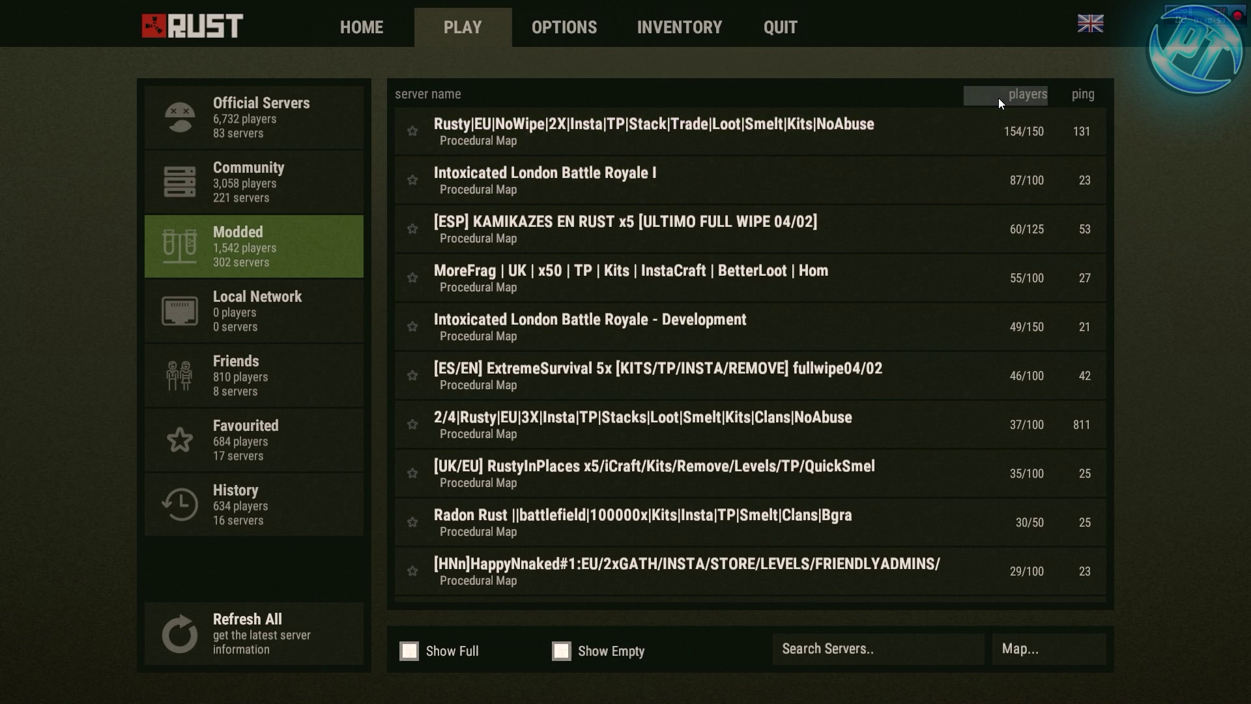
{"action": "left_click", "coordinate": [998, 98]}
{"action": "left_click", "coordinate": [998, 97]}
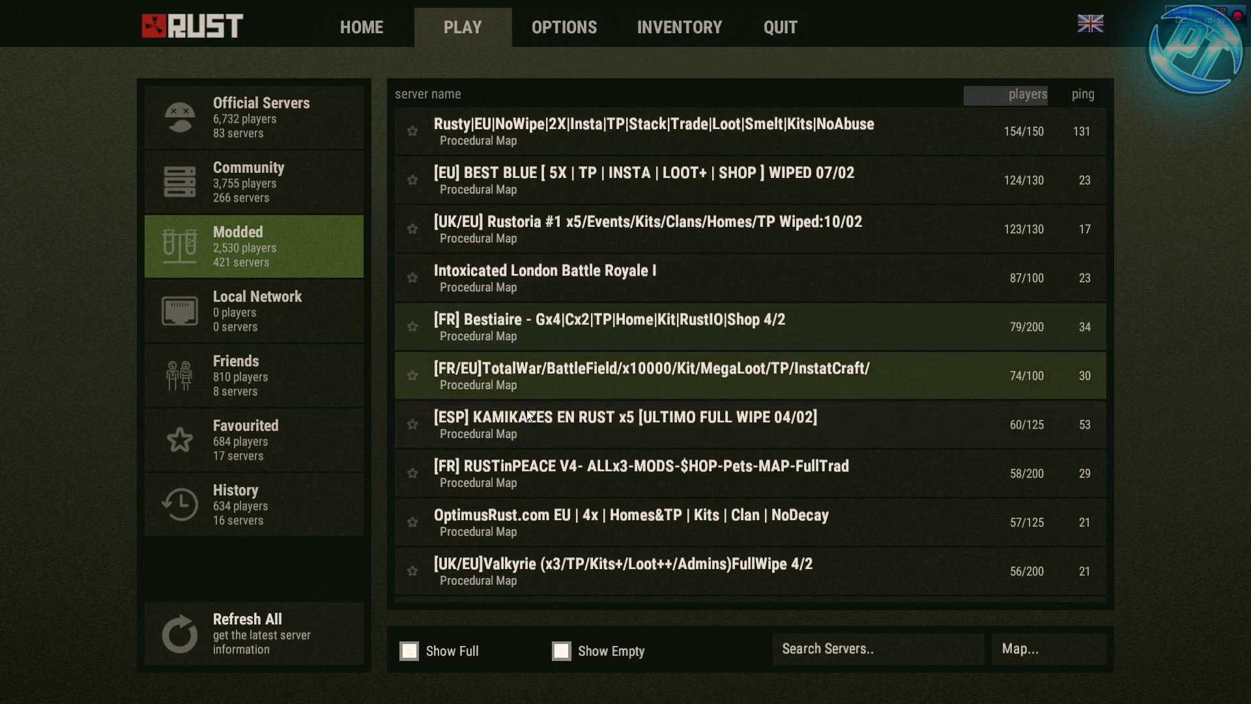
{"action": "left_click", "coordinate": [277, 202]}
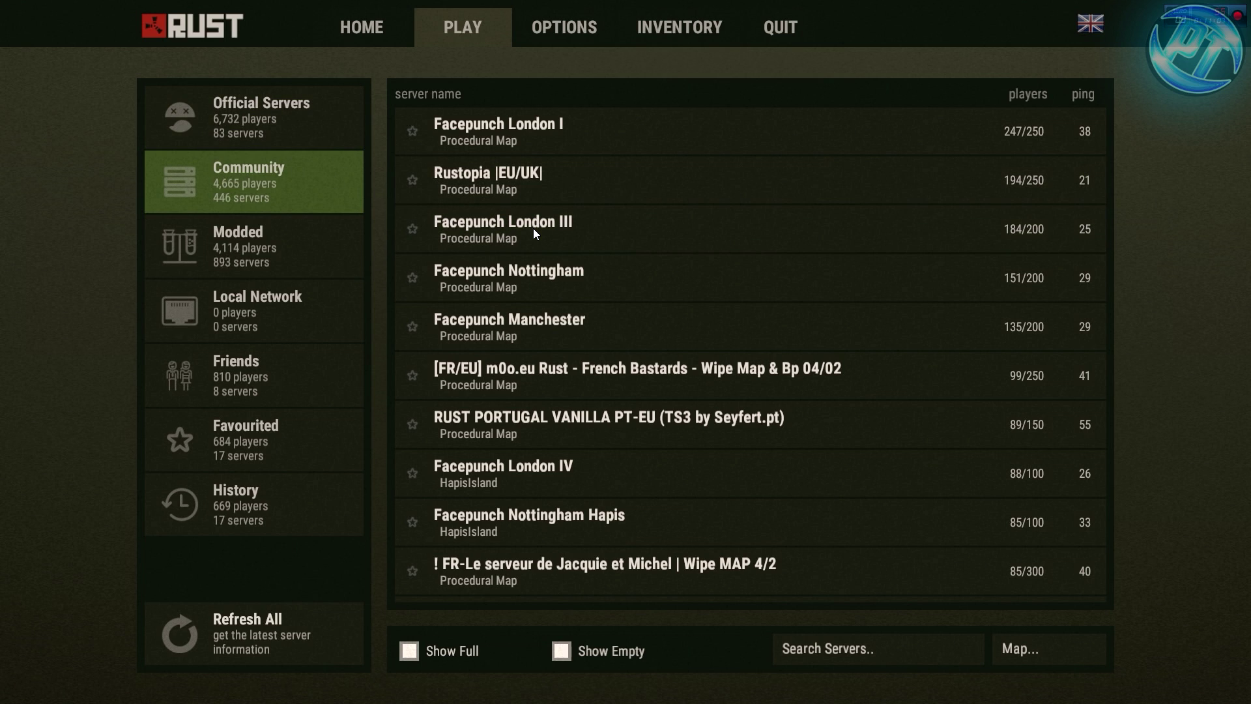
{"action": "left_click", "coordinate": [585, 326]}
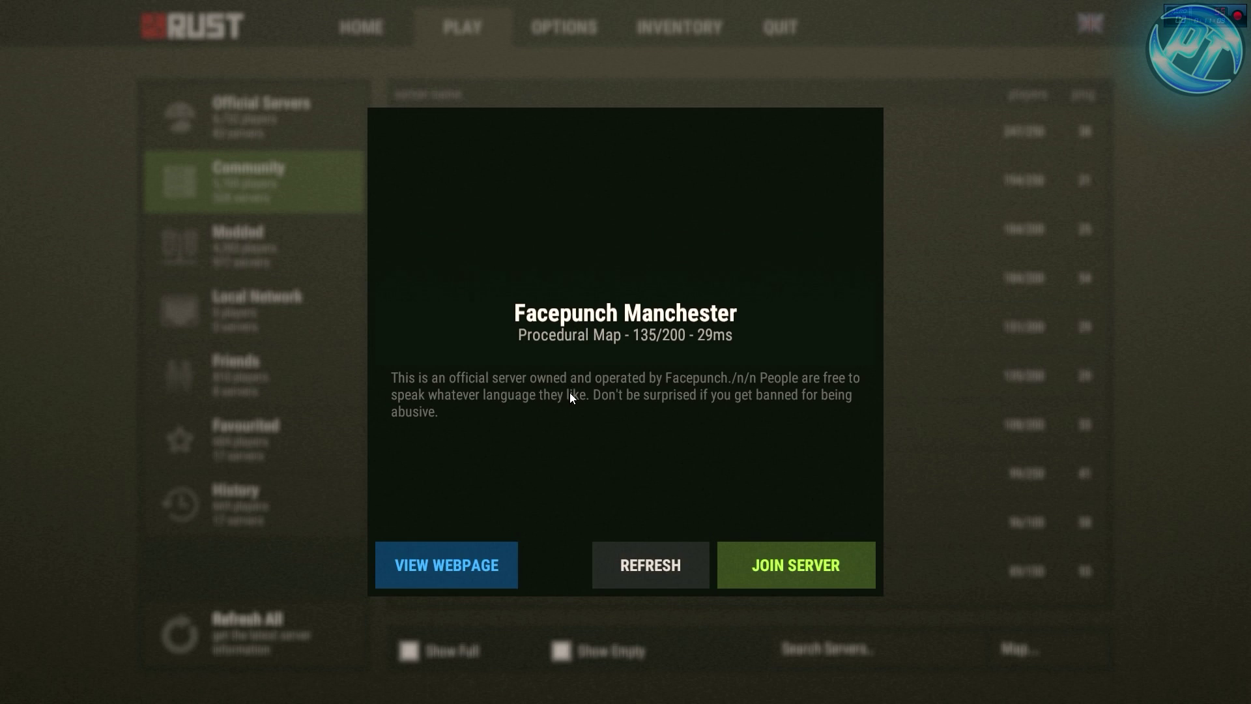
{"action": "left_click", "coordinate": [749, 564]}
Open Rust's options and bring up the Input settings page.
{"action": "left_click", "coordinate": [706, 43]}
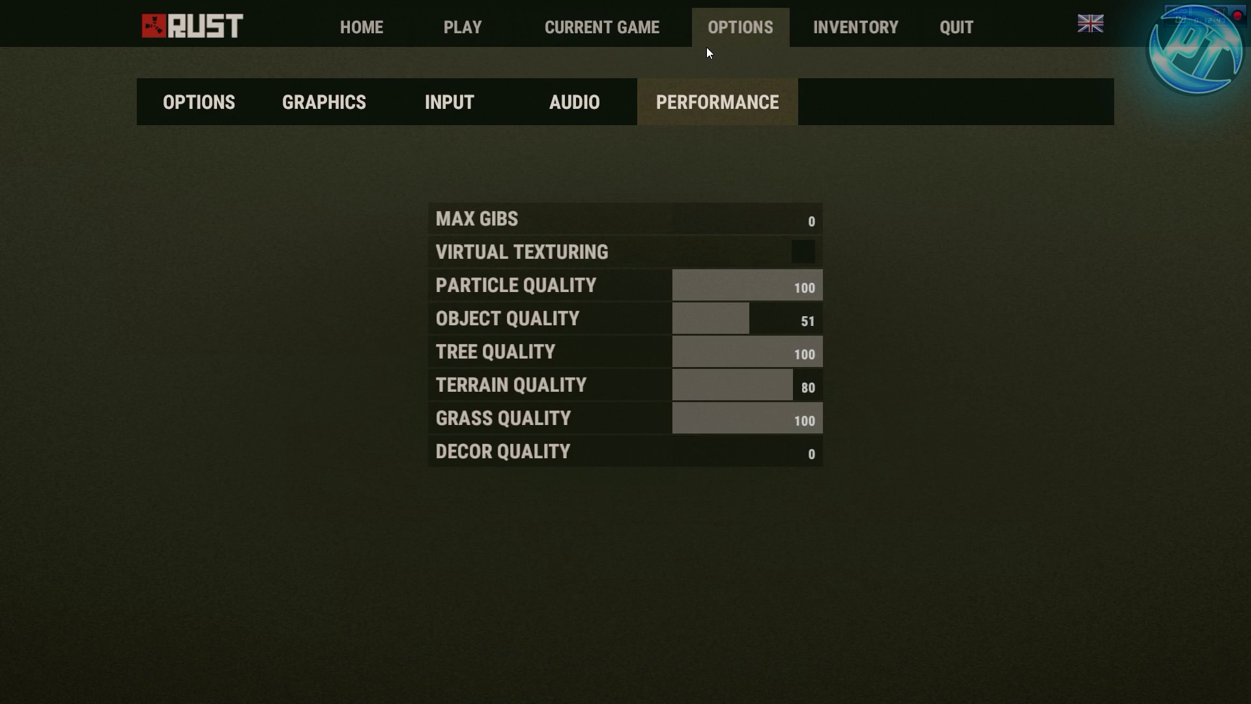
{"action": "left_click", "coordinate": [239, 114]}
{"action": "left_click", "coordinate": [448, 110]}
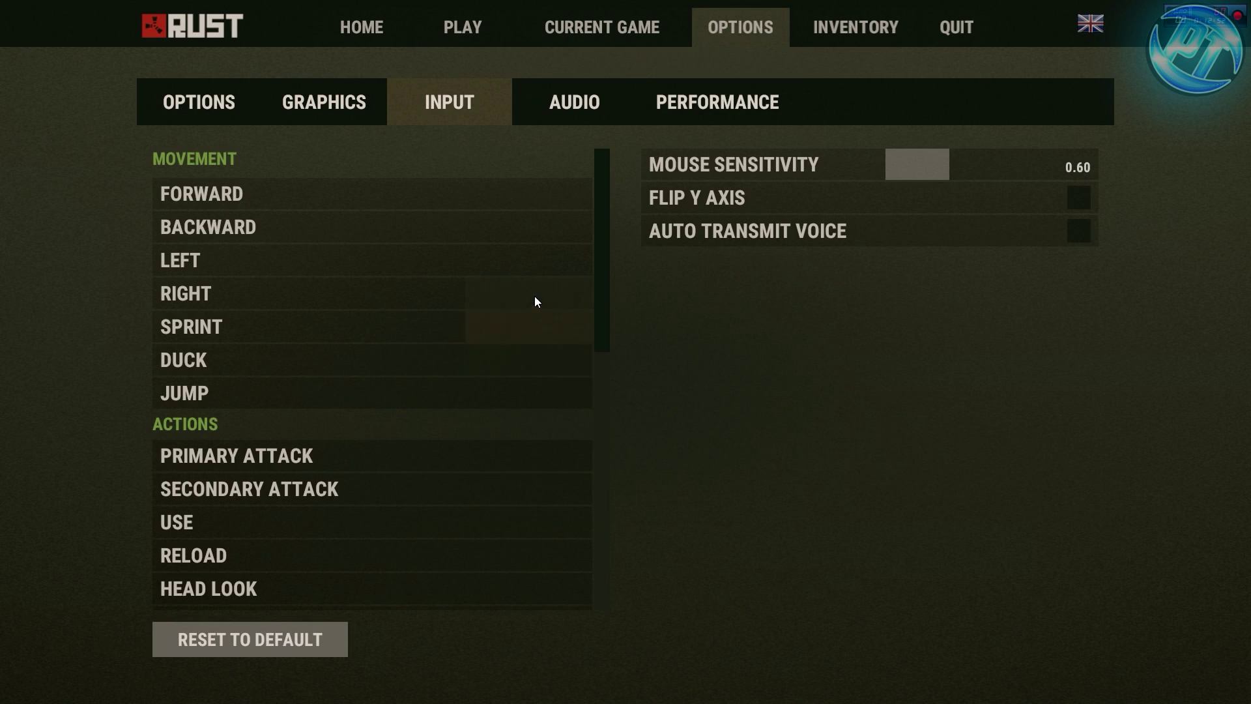
{"action": "key", "text": "Escape"}
{"action": "key", "text": "Escape"}
Bind Forward, Backward, Left and Right to W, S, A and D.
{"action": "left_click", "coordinate": [504, 198]}
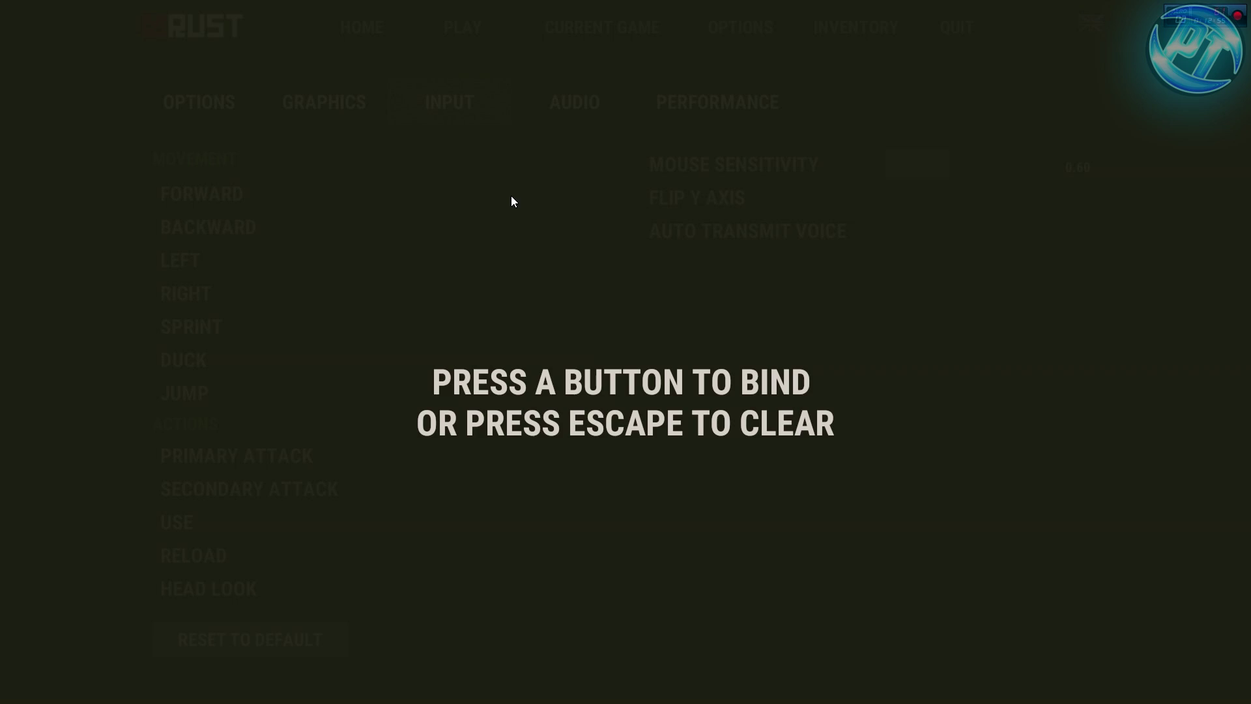
{"action": "key", "text": "w"}
{"action": "left_click", "coordinate": [486, 230]}
{"action": "key", "text": "s"}
{"action": "left_click", "coordinate": [493, 261]}
{"action": "key", "text": "a"}
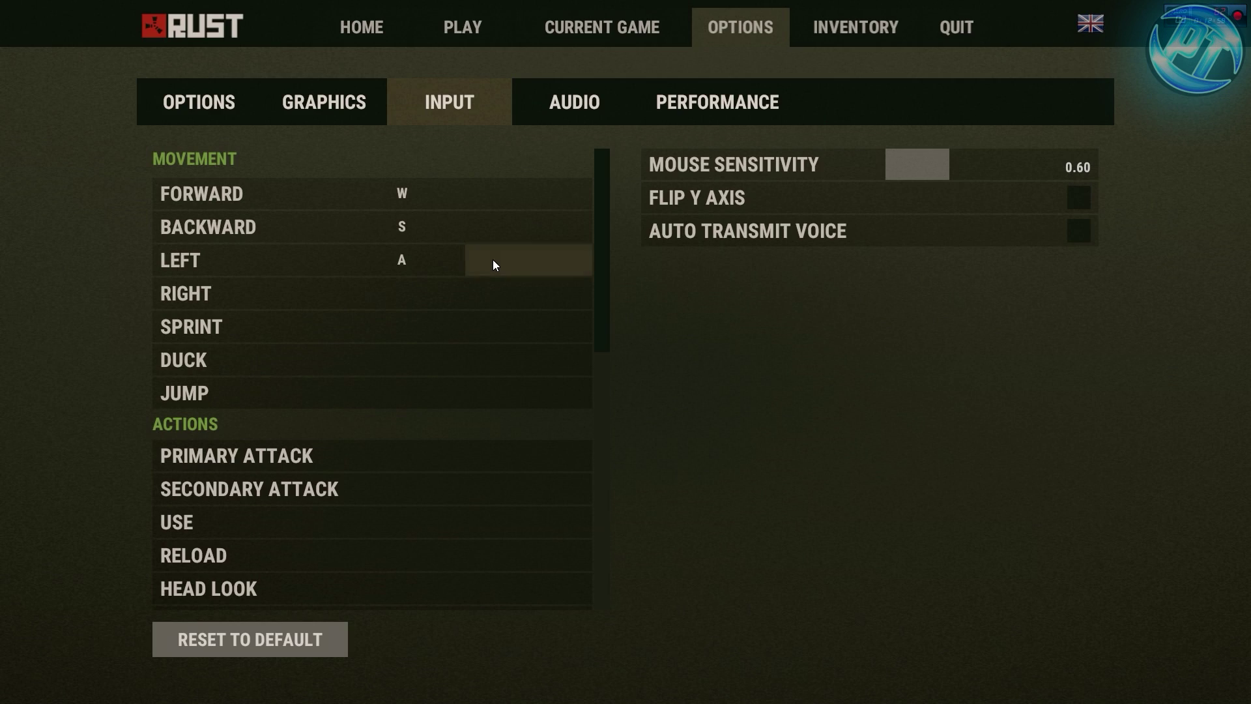
{"action": "left_click", "coordinate": [459, 301]}
{"action": "key", "text": "d"}
Bind Sprint to LeftShift, Duck to LeftControl and Jump to Space.
{"action": "left_click", "coordinate": [431, 331]}
{"action": "key", "text": "shift"}
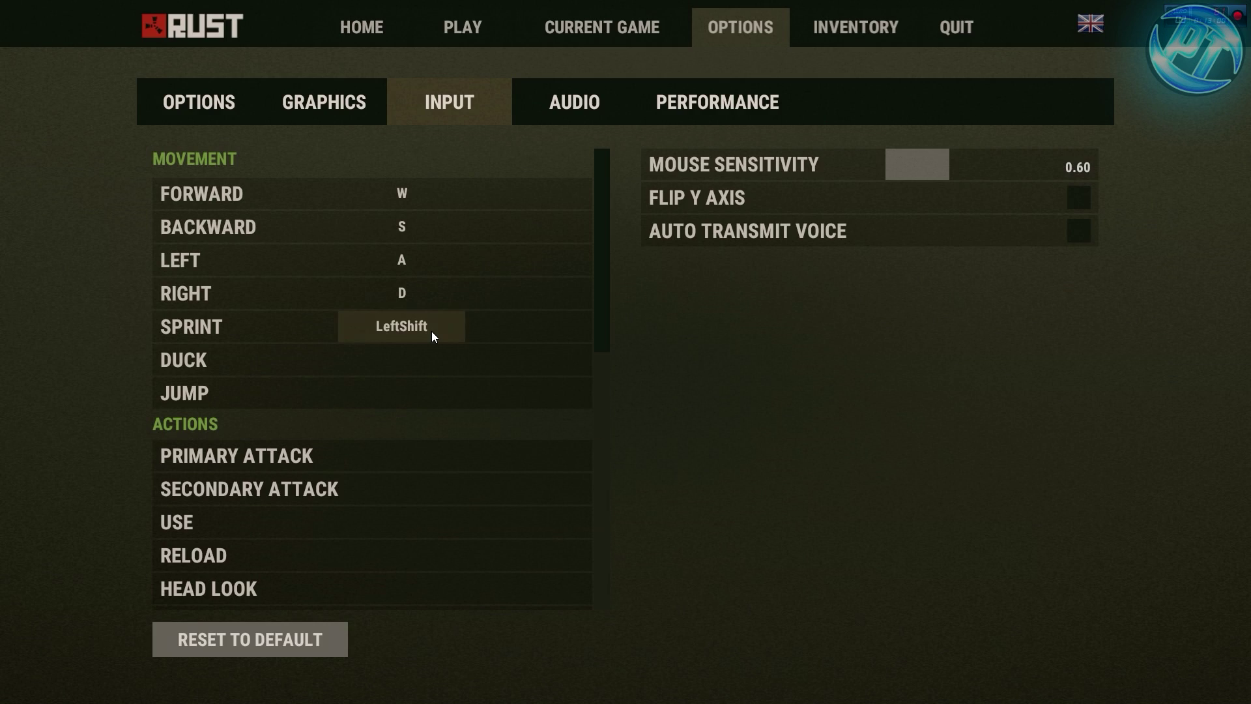
{"action": "left_click", "coordinate": [421, 364]}
{"action": "key", "text": "ctrl"}
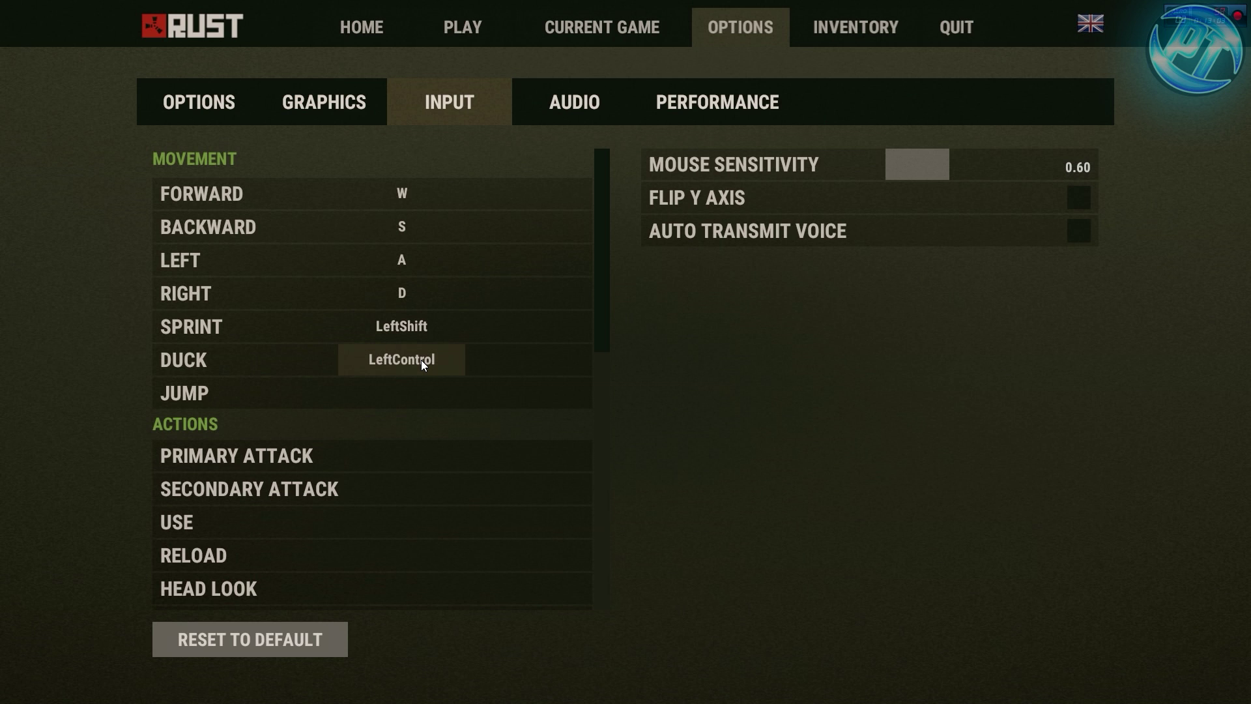
{"action": "left_click", "coordinate": [405, 390]}
{"action": "key", "text": "space"}
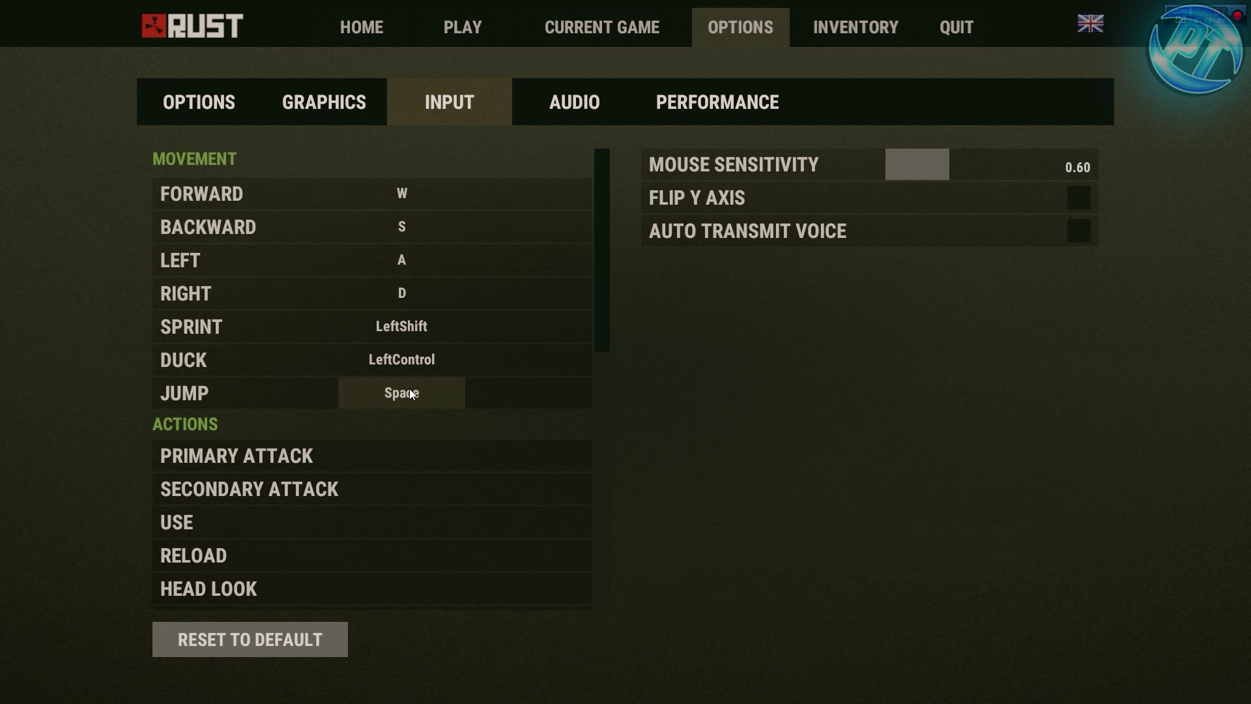
Bind Primary/Secondary Attack to Mouse0/Mouse1, Reload to R, Head Look to LeftAlt, Light Toggle to F.
{"action": "left_click", "coordinate": [404, 452]}
{"action": "left_click", "coordinate": [404, 452]}
{"action": "left_click", "coordinate": [402, 485]}
{"action": "right_click", "coordinate": [403, 490]}
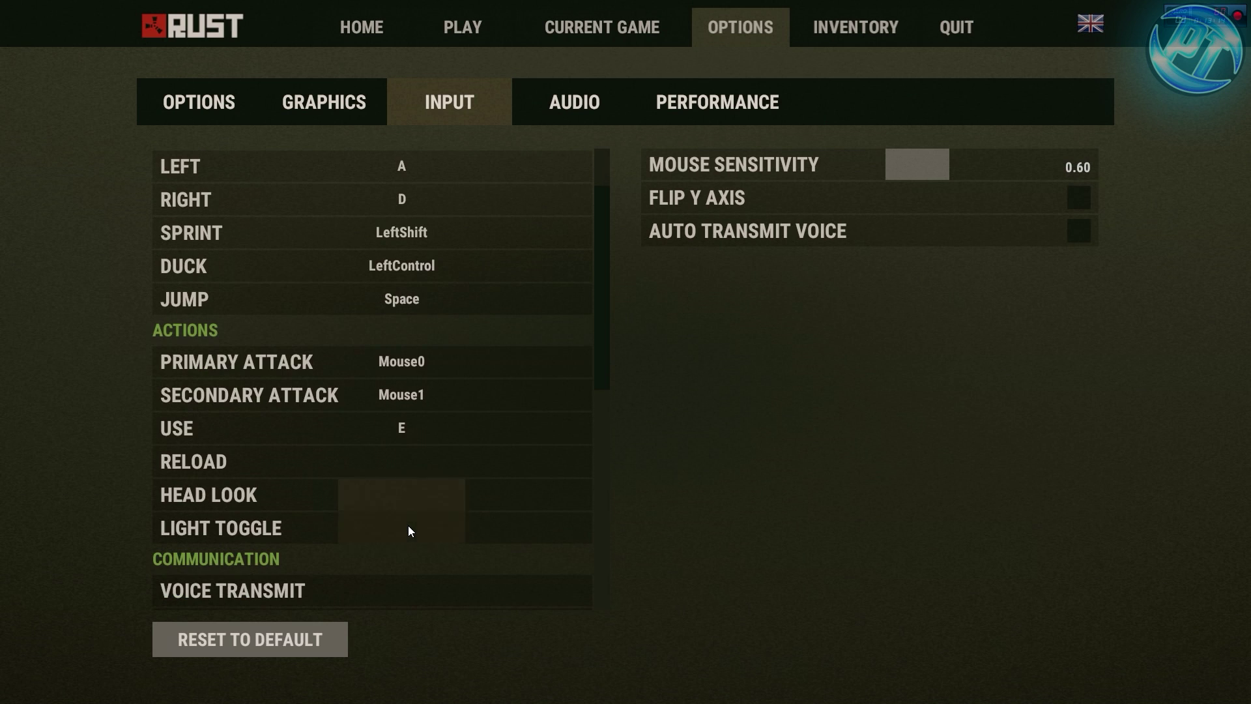
{"action": "left_click", "coordinate": [416, 467]}
{"action": "key", "text": "r"}
{"action": "left_click", "coordinate": [393, 494]}
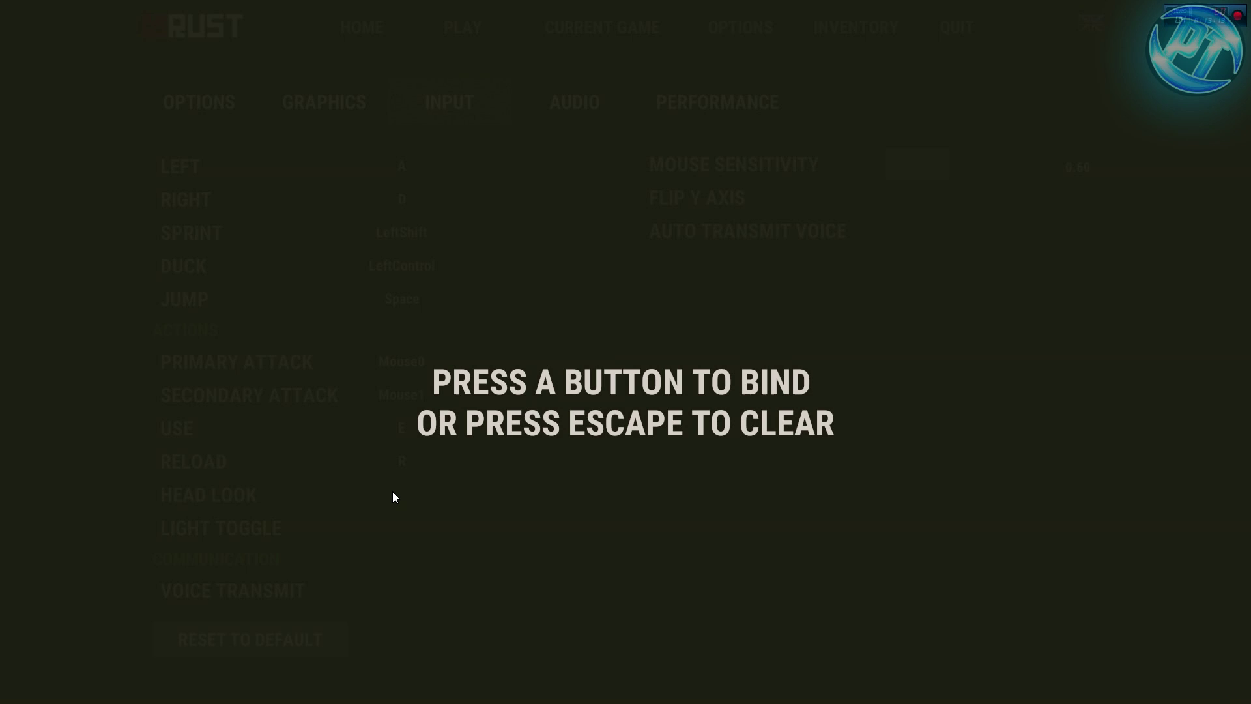
{"action": "key", "text": "alt"}
{"action": "left_click", "coordinate": [397, 530]}
{"action": "key", "text": "f"}
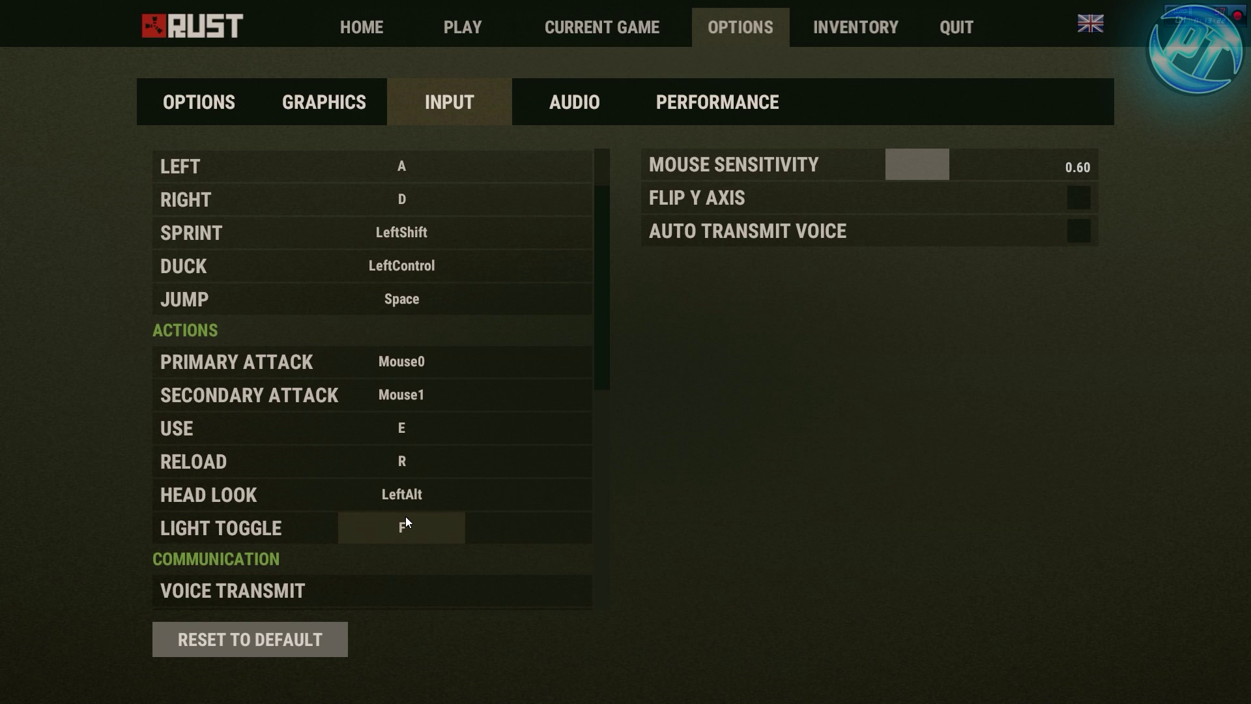
Bind Voice Transmit to V, restore Light Toggle to F, and bind Chat to T.
{"action": "scroll", "coordinate": [406, 518], "scroll_direction": "down", "scroll_amount": 4}
{"action": "left_click", "coordinate": [428, 470]}
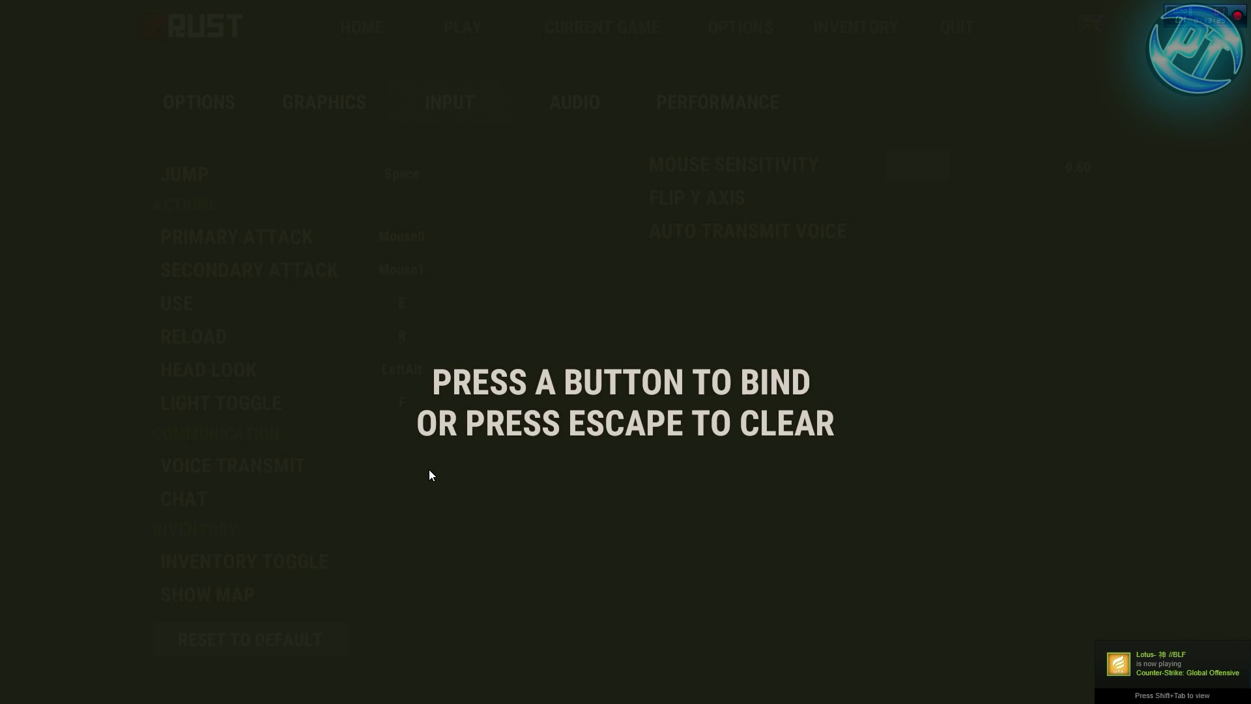
{"action": "key", "text": "f"}
{"action": "left_click", "coordinate": [403, 468]}
{"action": "key", "text": "v"}
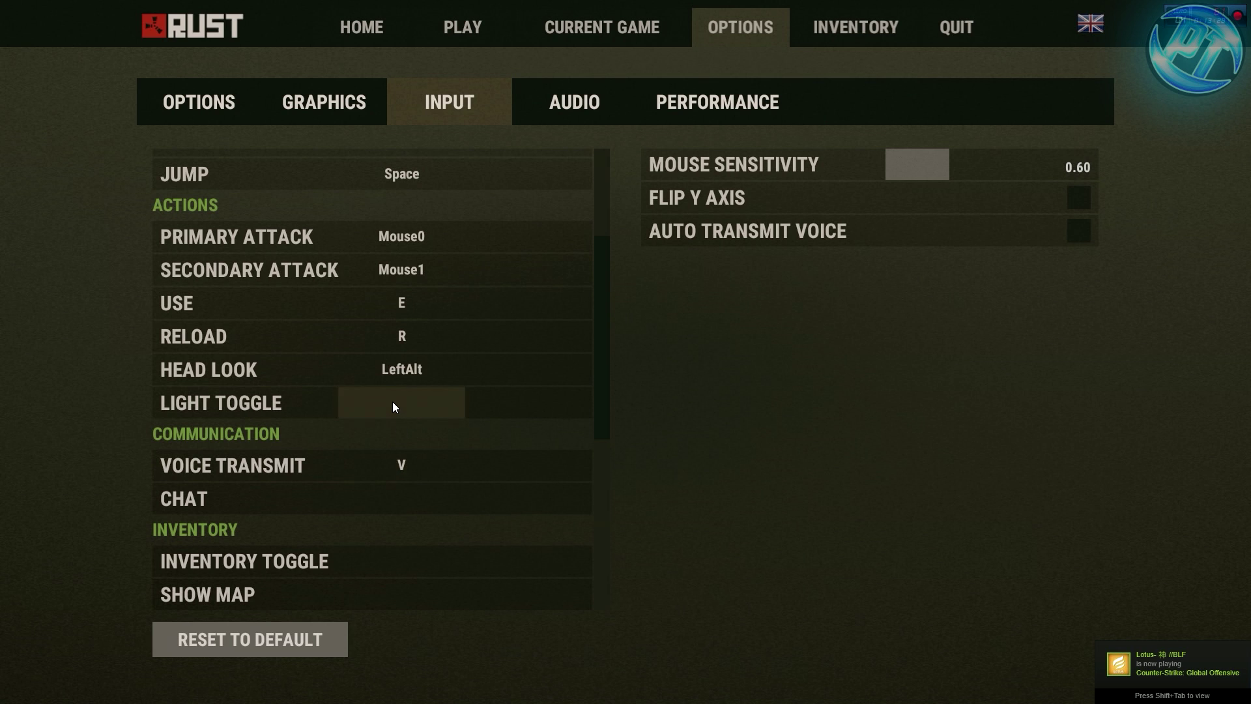
{"action": "left_click", "coordinate": [392, 401]}
{"action": "key", "text": "f"}
{"action": "left_click", "coordinate": [385, 495]}
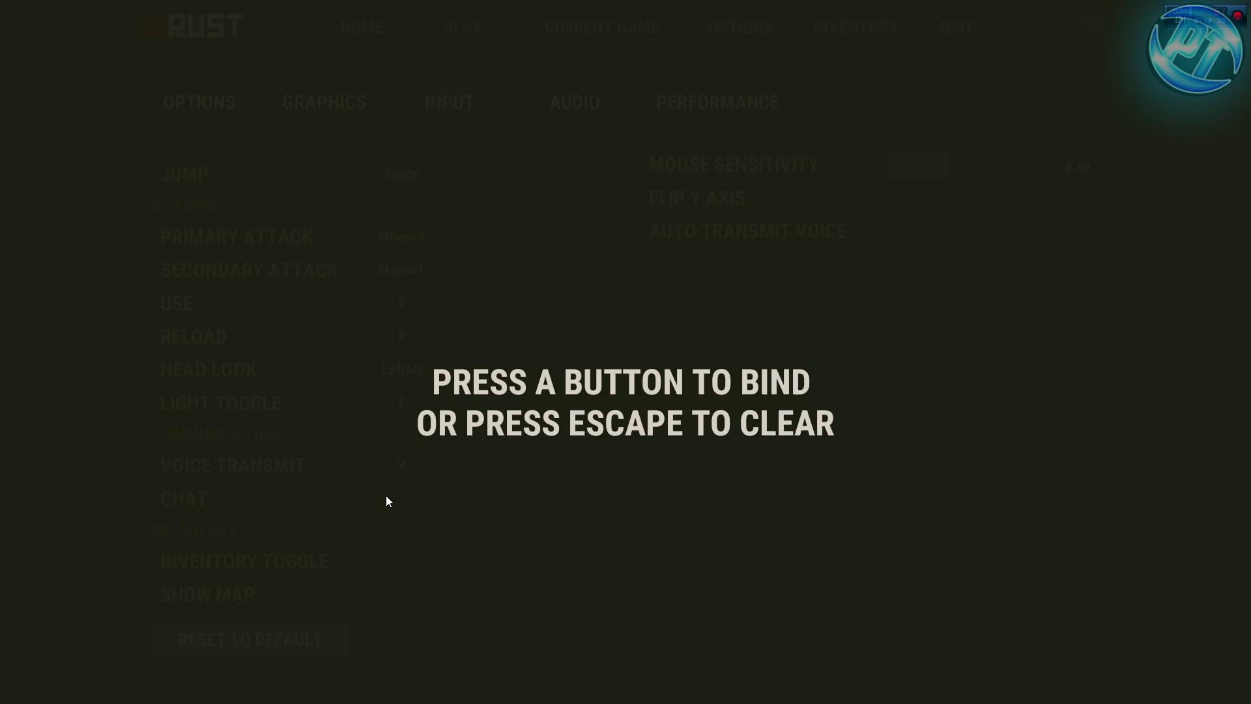
{"action": "key", "text": "t"}
Bind Inventory Toggle to Tab and Show Map to M.
{"action": "scroll", "coordinate": [405, 538], "scroll_direction": "down", "scroll_amount": 1}
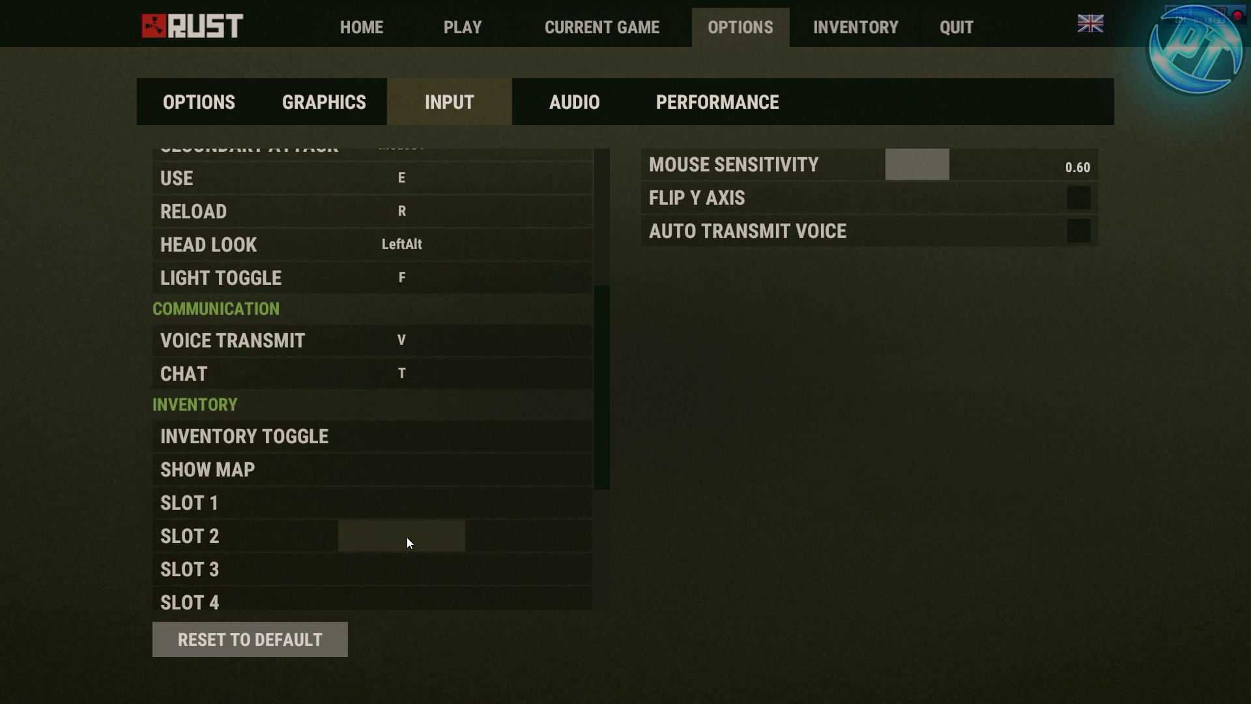
{"action": "left_click", "coordinate": [386, 433]}
{"action": "key", "text": "Tab"}
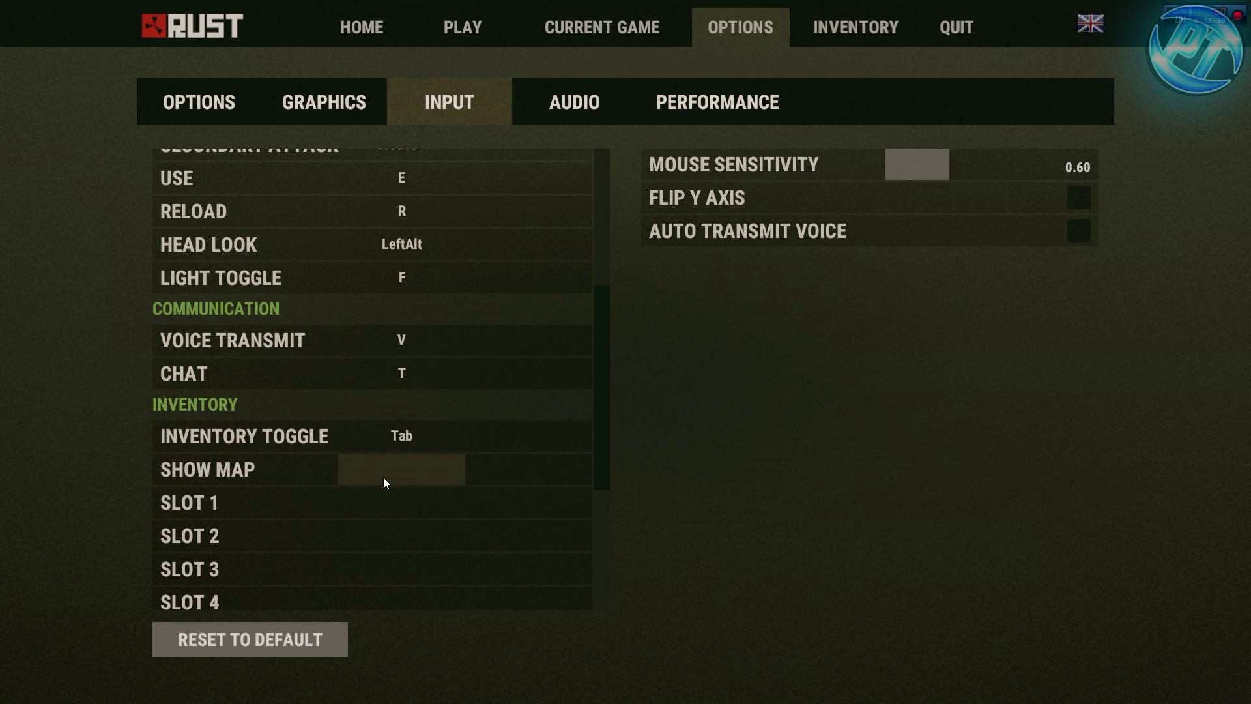
{"action": "left_click", "coordinate": [384, 482]}
{"action": "key", "text": "m"}
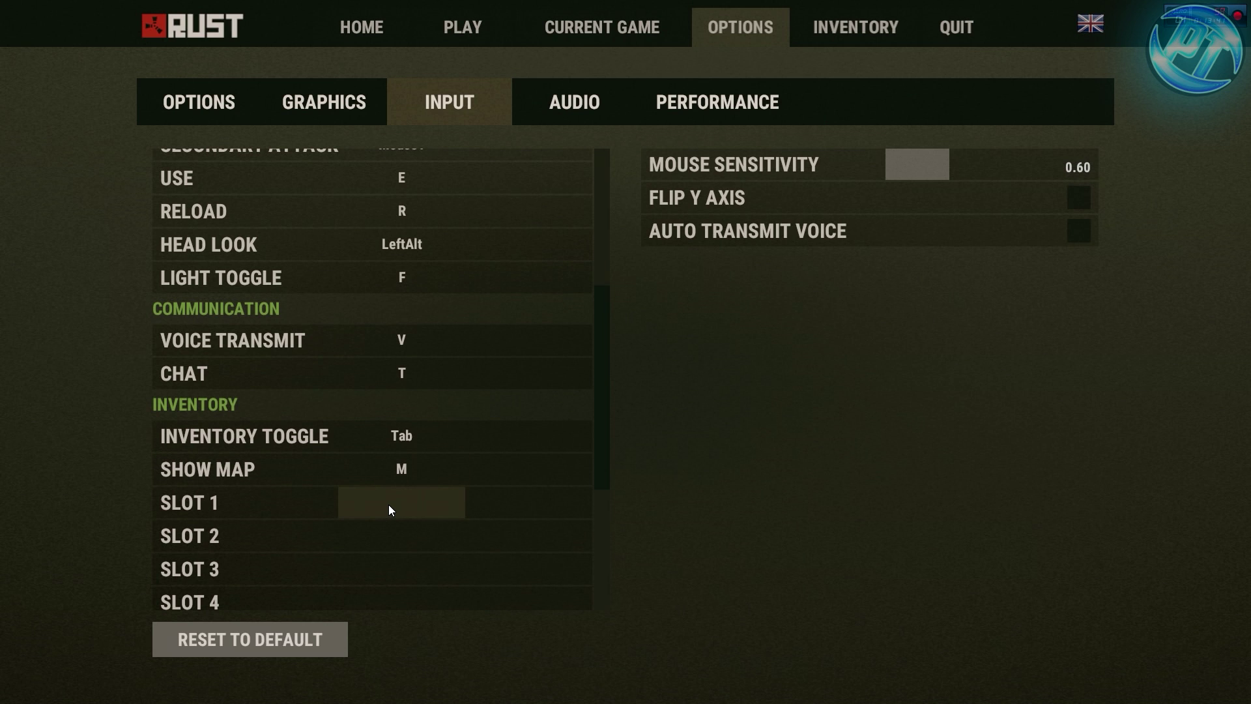
Bind Slots 1 through 4 to keys 1, 2, 3 and 4.
{"action": "left_click", "coordinate": [390, 504]}
{"action": "key", "text": "1"}
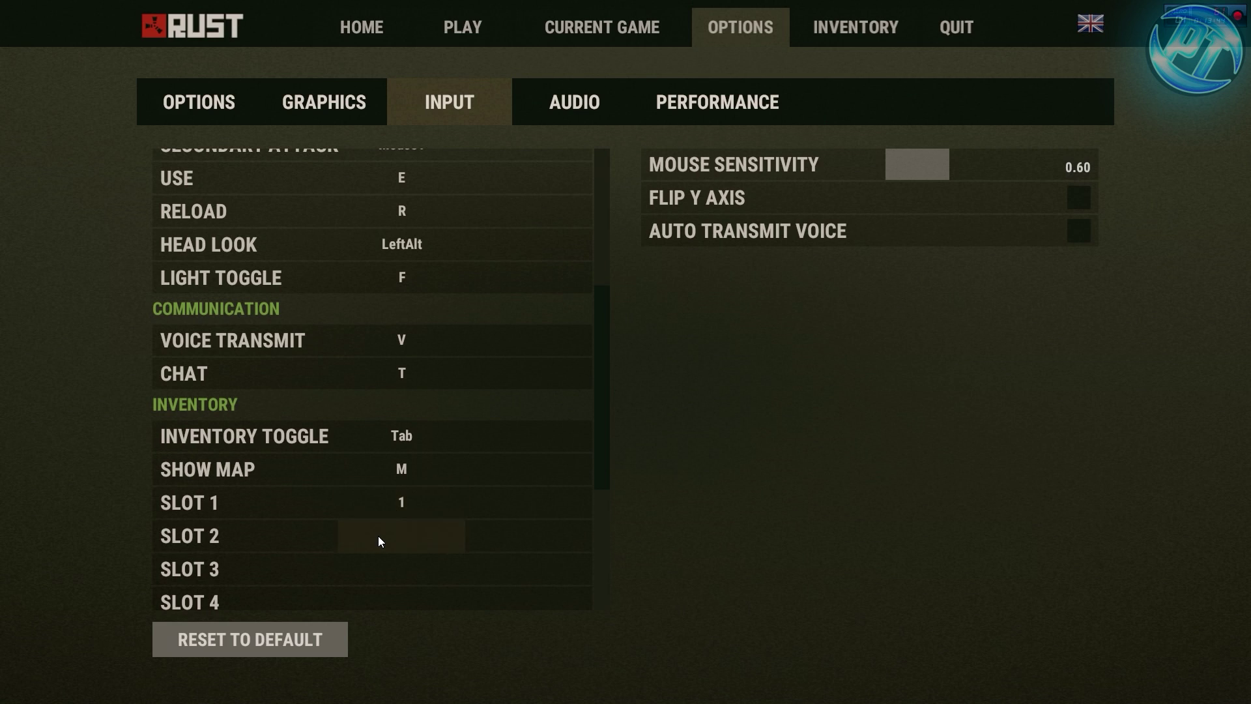
{"action": "left_click", "coordinate": [379, 536]}
{"action": "key", "text": "2"}
{"action": "left_click", "coordinate": [389, 566]}
{"action": "key", "text": "3"}
{"action": "left_click", "coordinate": [395, 593]}
{"action": "key", "text": "4"}
Bind Slots 5 through 8 to keys 5, 6, 7 and 8.
{"action": "scroll", "coordinate": [401, 561], "scroll_direction": "down", "scroll_amount": 5}
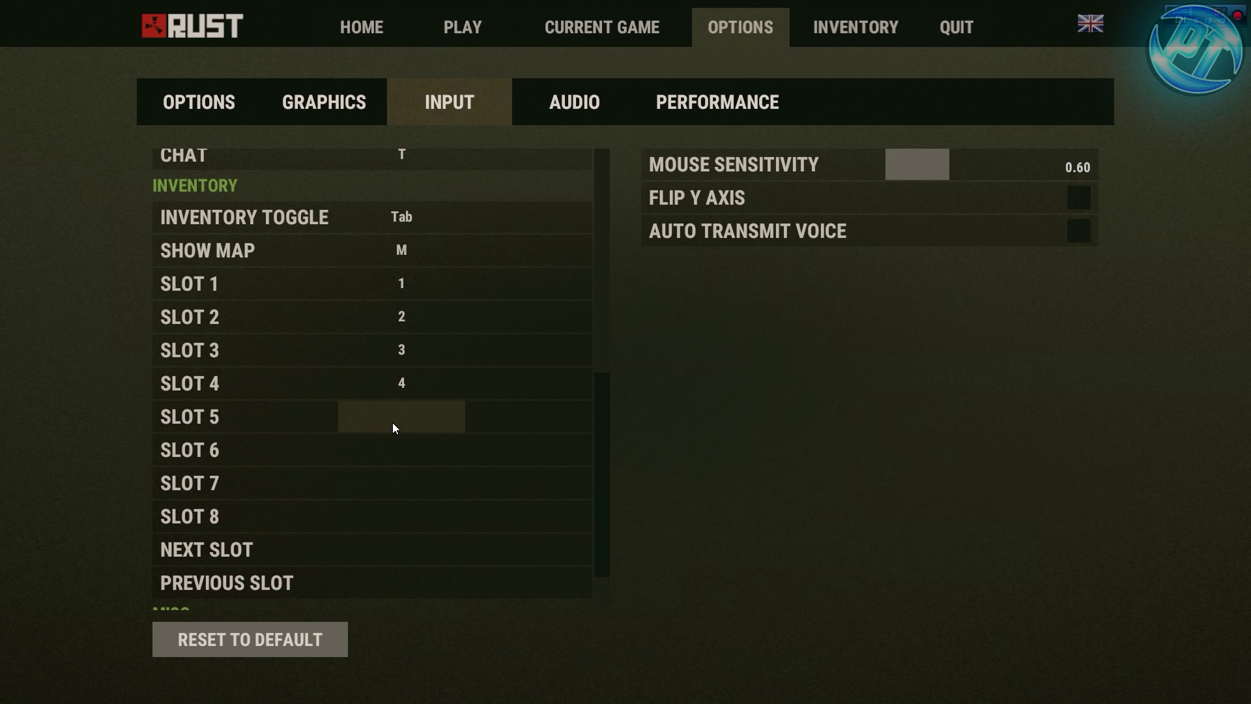
{"action": "left_click", "coordinate": [393, 427]}
{"action": "key", "text": "5"}
{"action": "left_click", "coordinate": [393, 459]}
{"action": "key", "text": "6"}
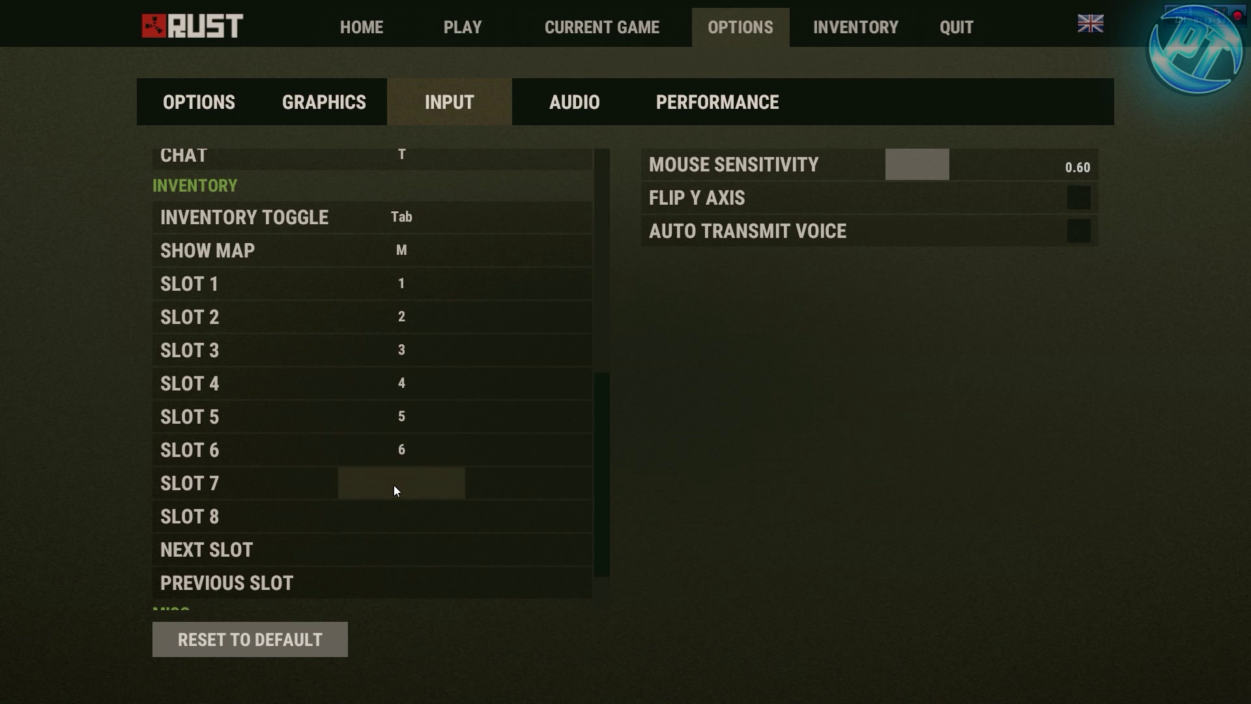
{"action": "left_click", "coordinate": [393, 485]}
{"action": "key", "text": "7"}
{"action": "left_click", "coordinate": [384, 512]}
{"action": "key", "text": "8"}
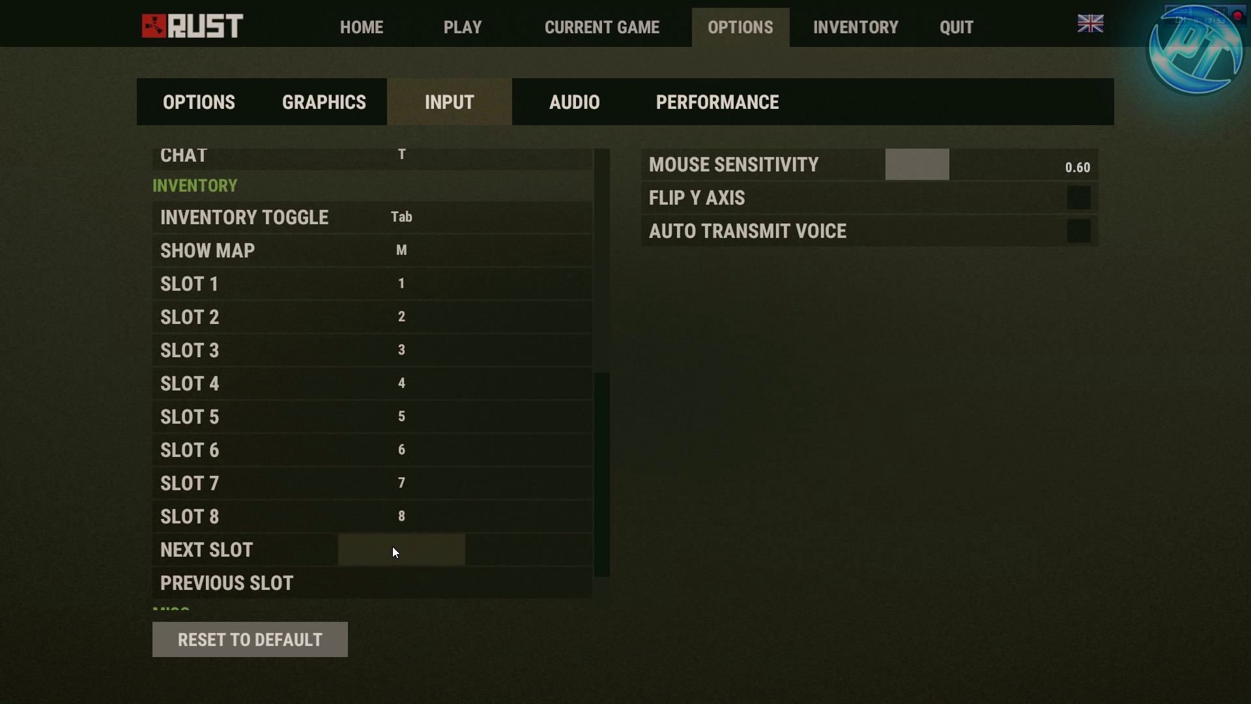
Leave Next Slot unbound, set Developer Console to F1 and Bug Report to F2.
{"action": "scroll", "coordinate": [391, 545], "scroll_direction": "down", "scroll_amount": 3}
{"action": "left_click", "coordinate": [399, 462]}
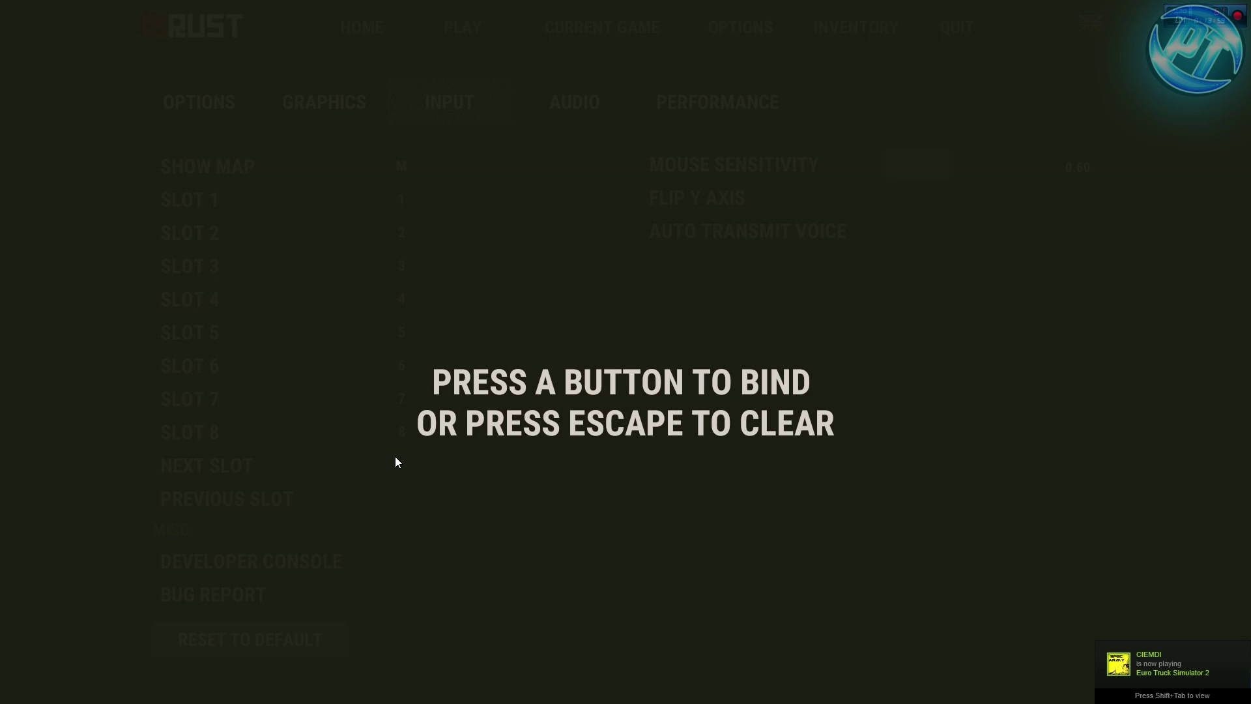
{"action": "key", "text": "Escape"}
{"action": "key", "text": "Escape"}
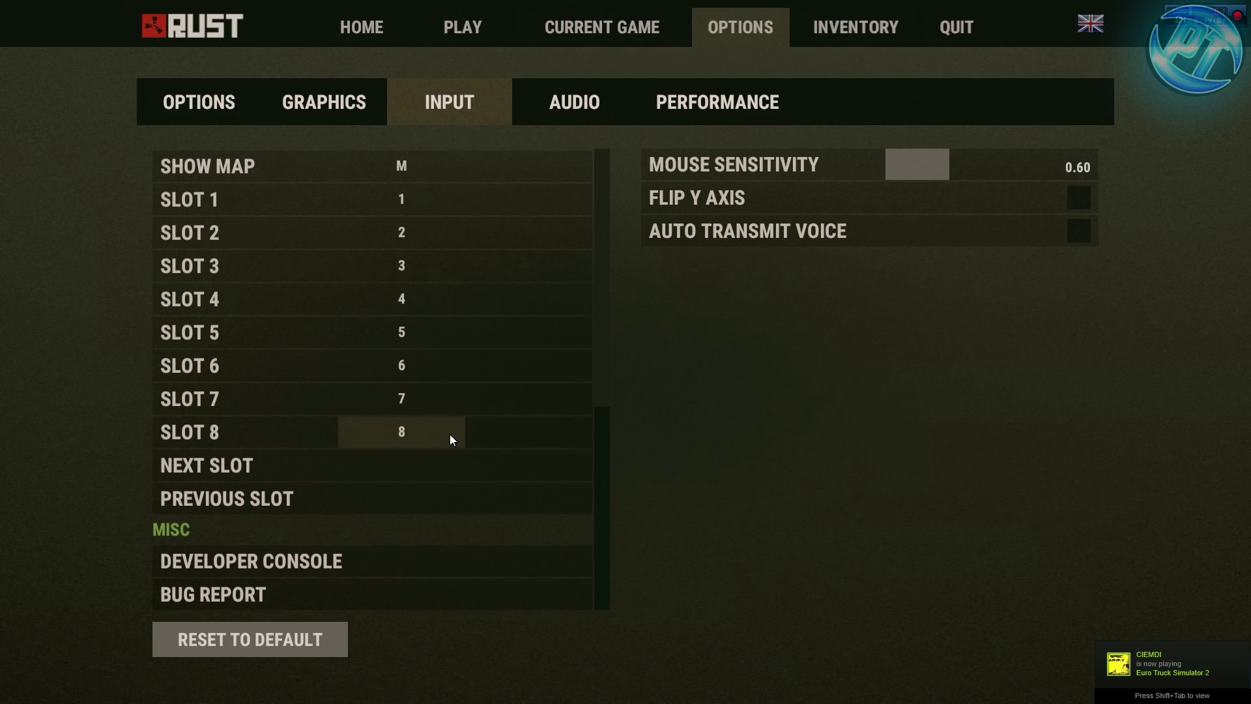
{"action": "left_click", "coordinate": [443, 554]}
{"action": "key", "text": "grave"}
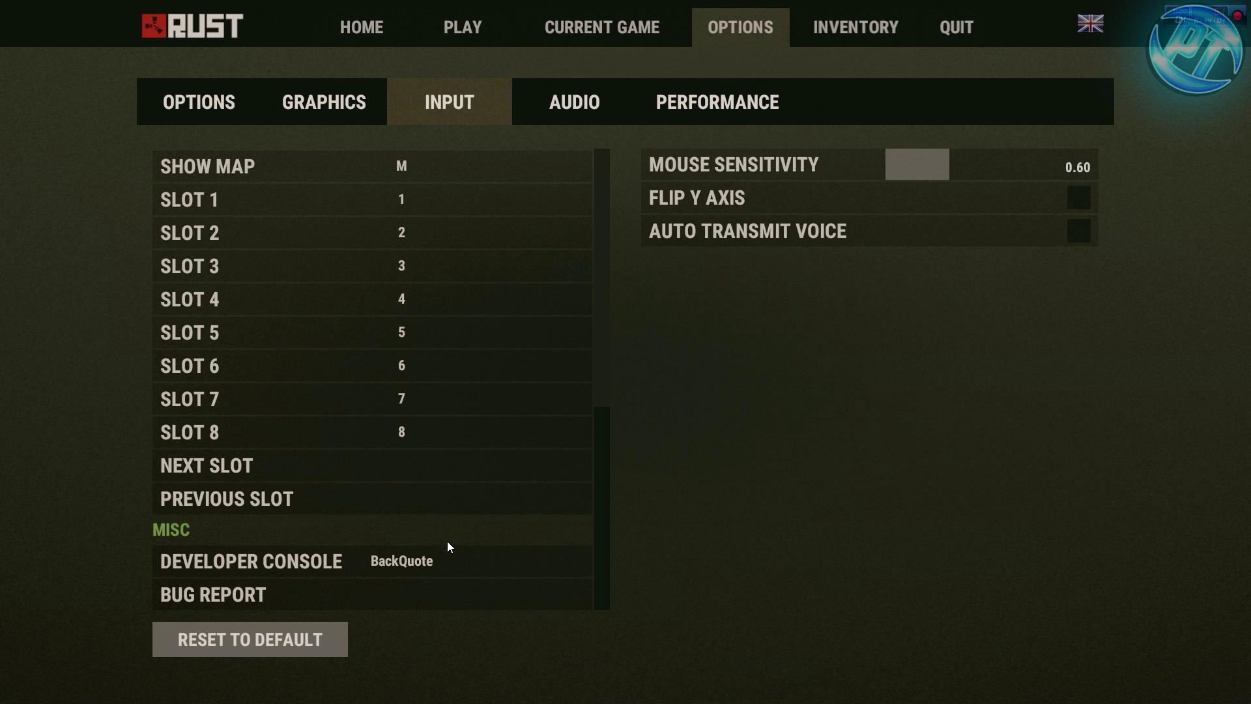
{"action": "left_click", "coordinate": [418, 564]}
{"action": "key", "text": "F1"}
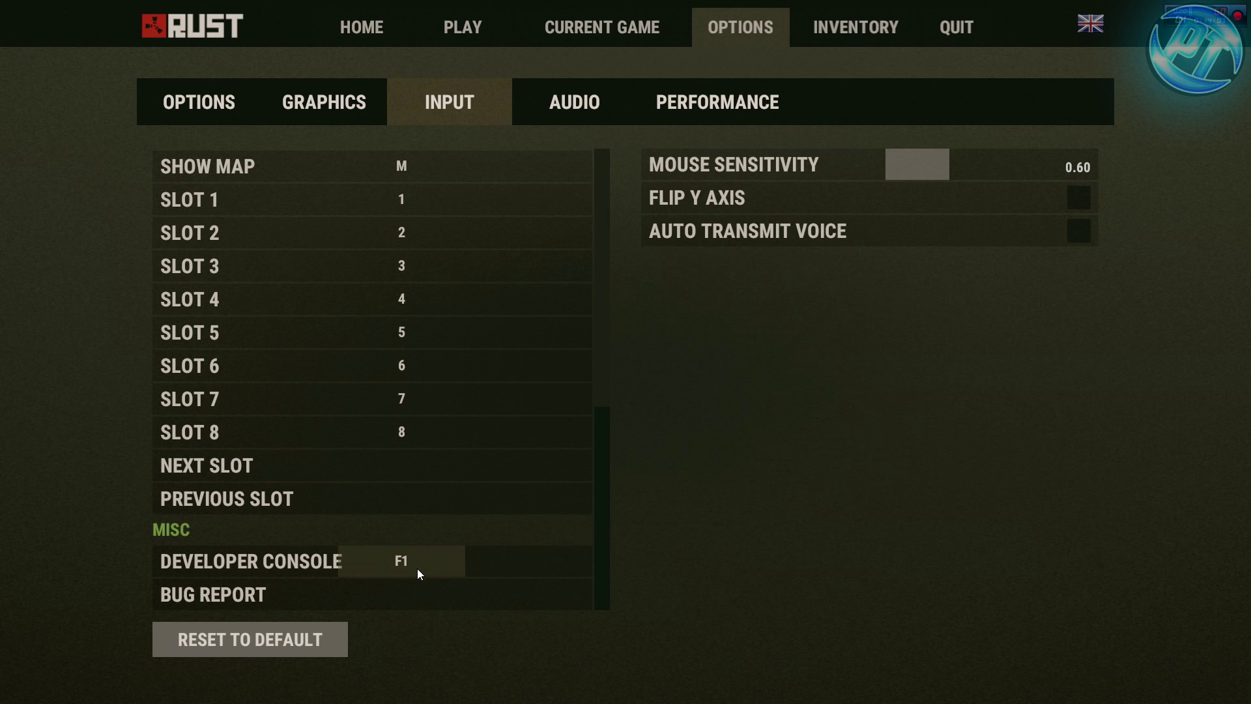
{"action": "left_click", "coordinate": [399, 597]}
{"action": "key", "text": "F2"}
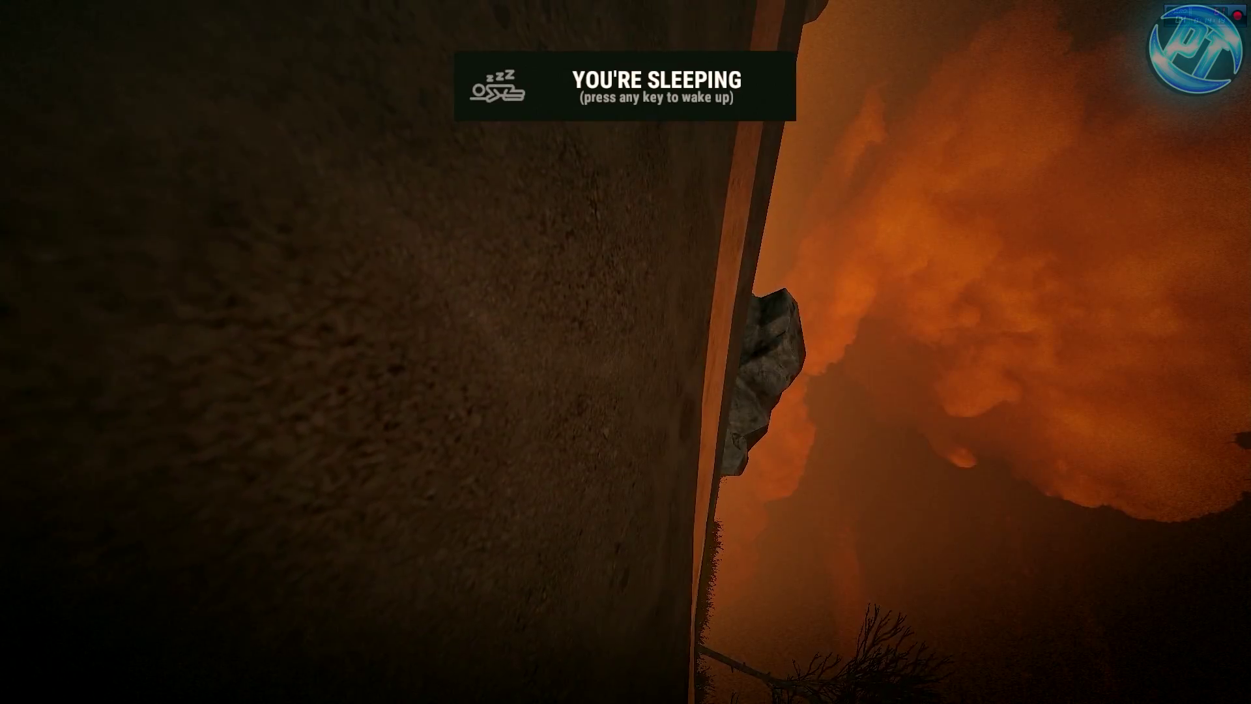
Leave the options, open and close the F1 developer console, and resume play.
{"action": "key", "text": "space"}
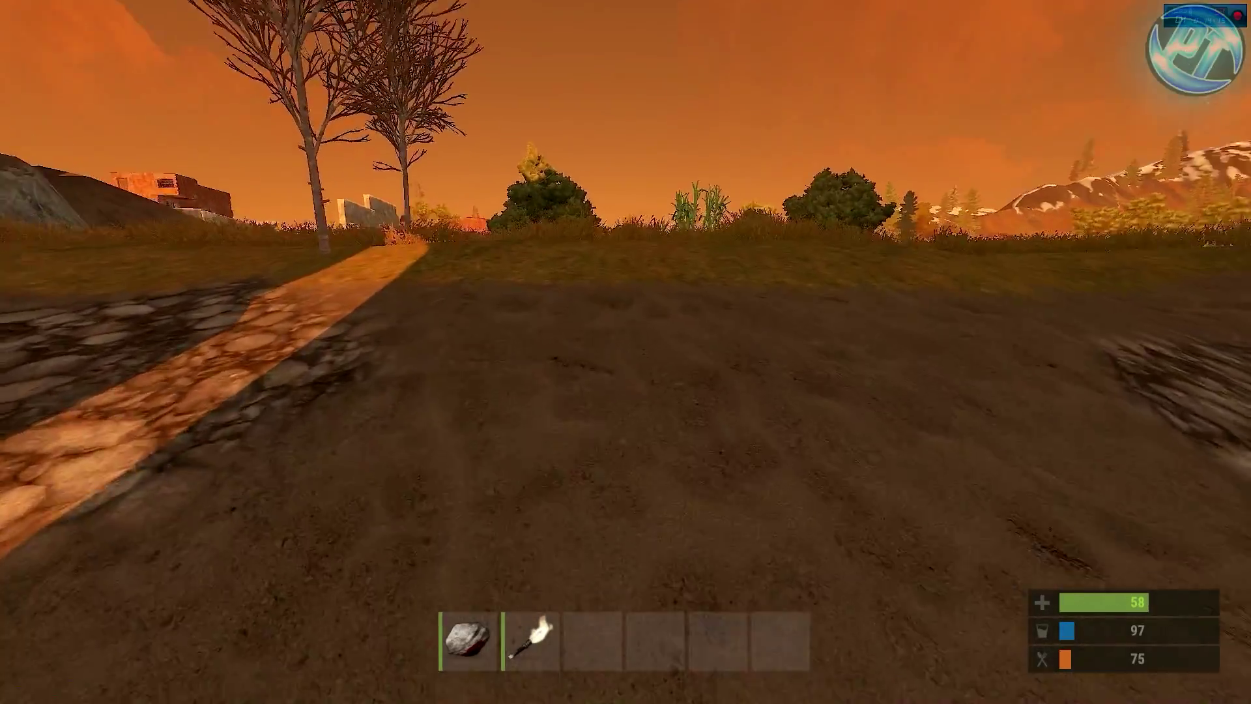
{"action": "key", "text": "F1"}
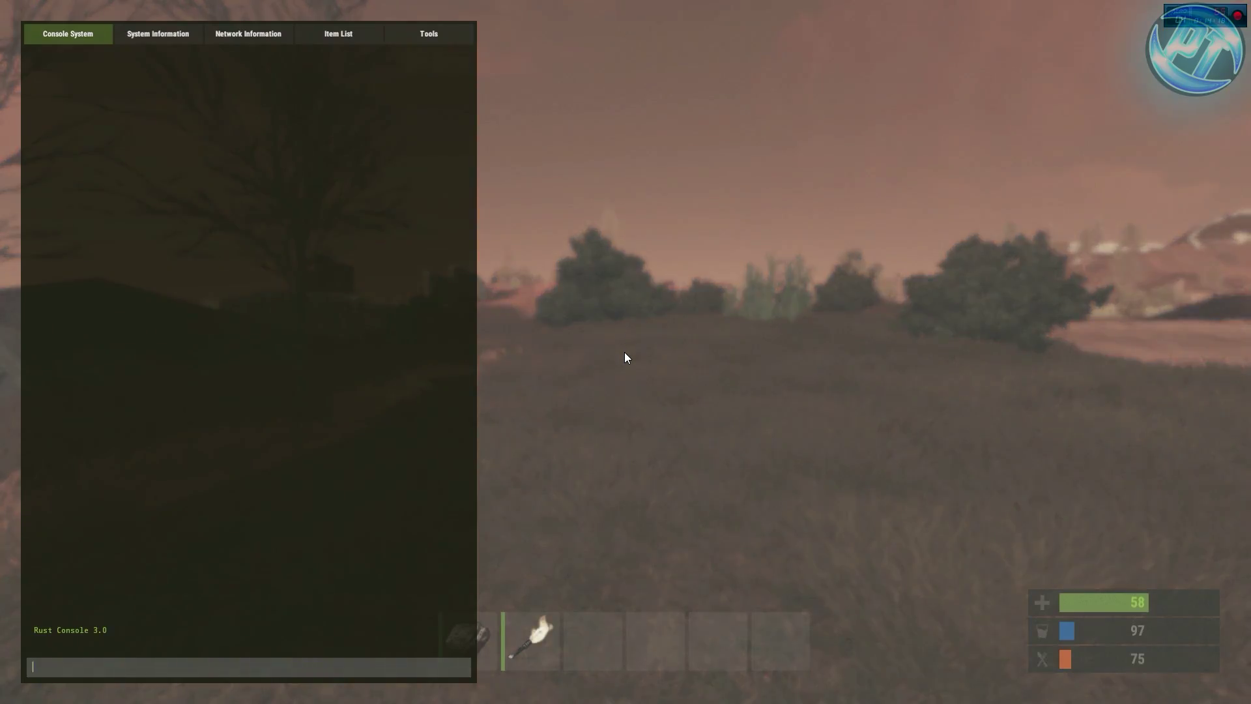
{"action": "key", "text": "F1"}
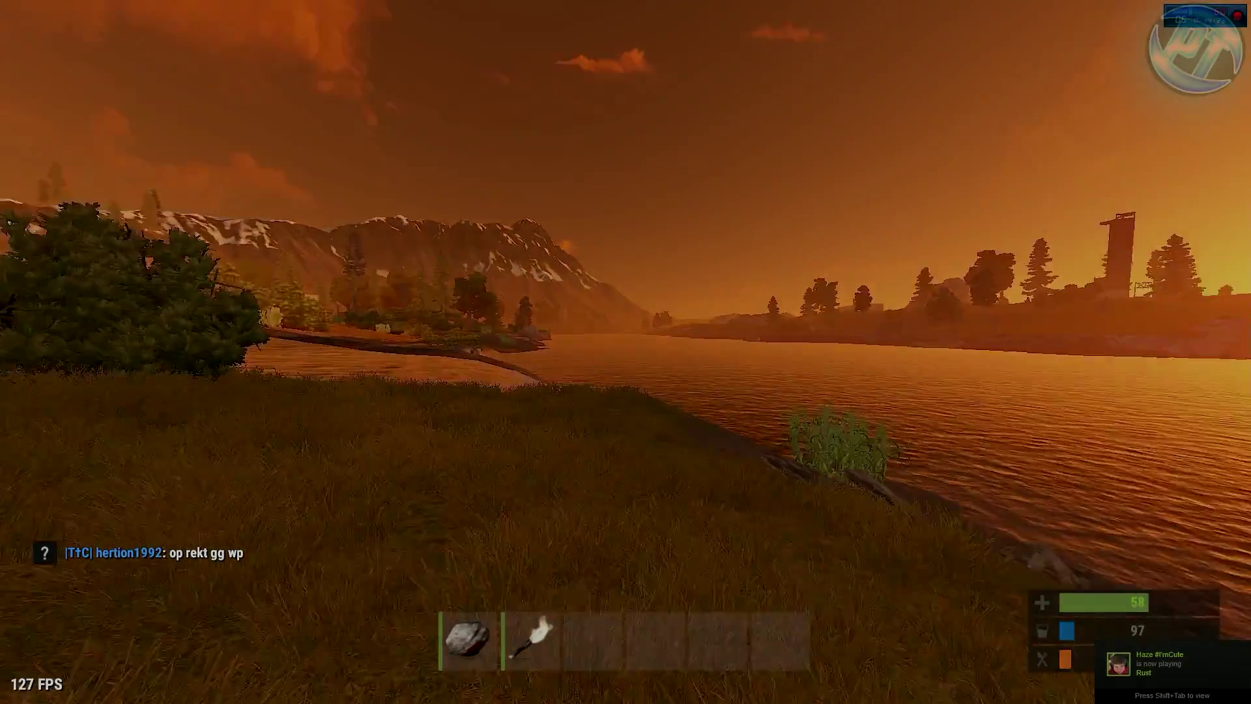
{"action": "key", "text": "w"}
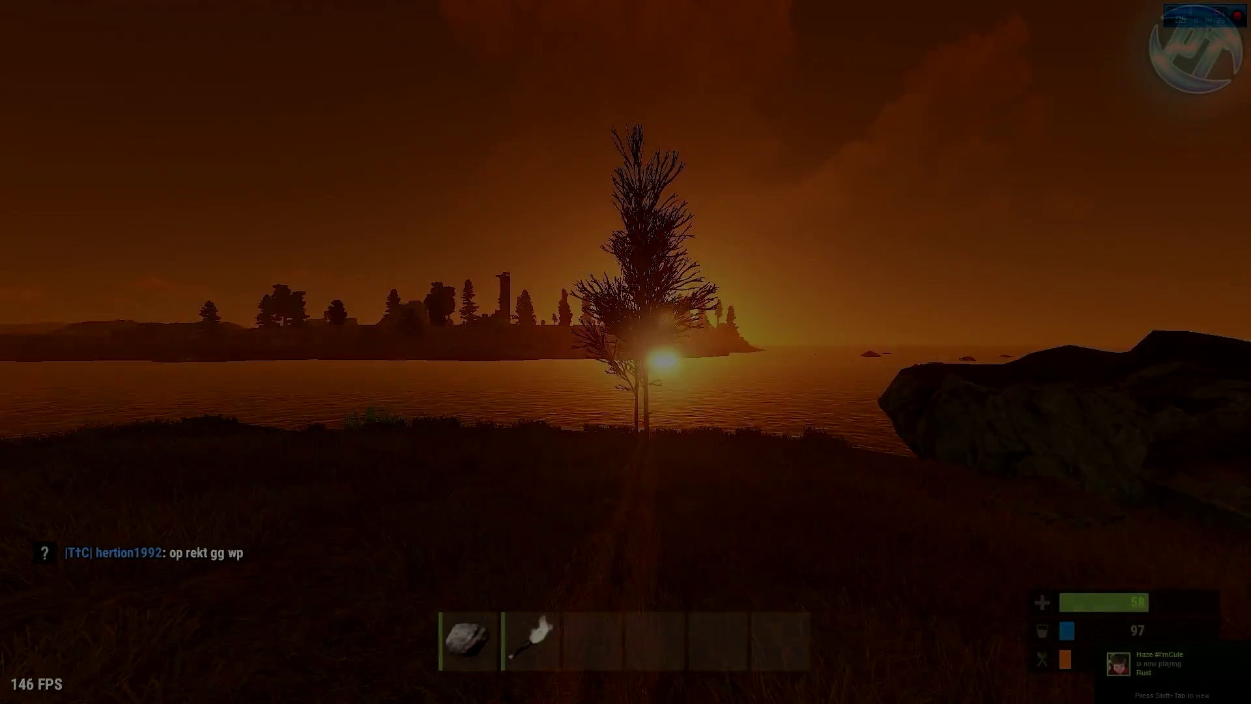